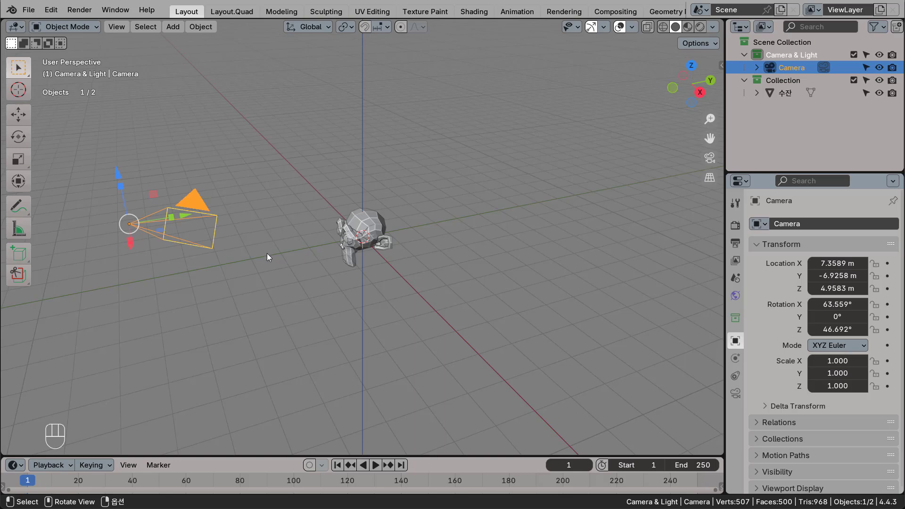
Look through the camera, bring it closer to the monkey head with Lock Camera to View enabled, and disable the lock.
key("KP_0")
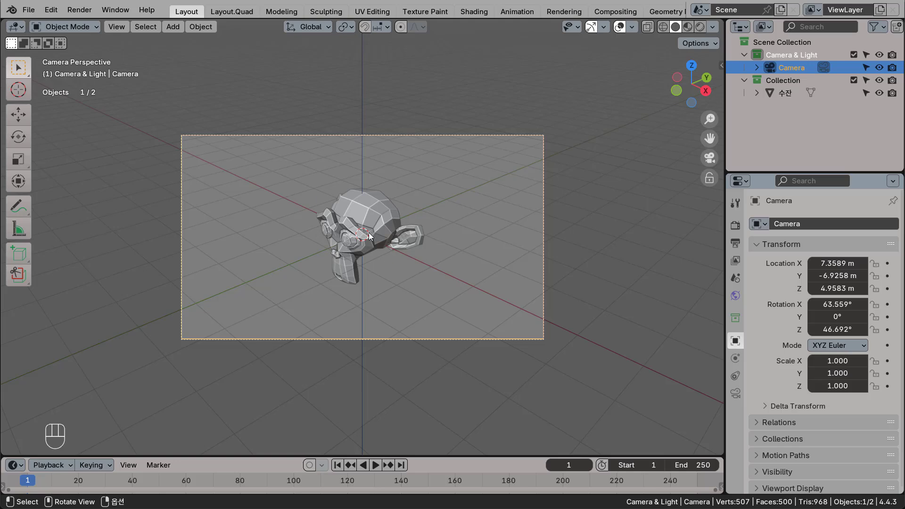
key("q")
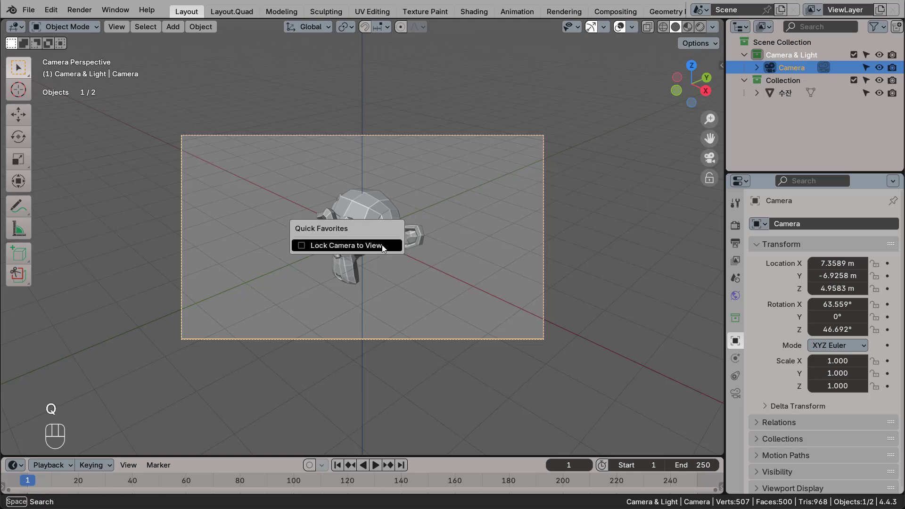
left_click(372, 247)
mouse_move(380, 247)
middle_mouse_down()
mouse_move(346, 276)
mouse_move(370, 250)
mouse_move(321, 261)
mouse_move(386, 234)
middle_mouse_up()
scroll(371, 248, "up", 4)
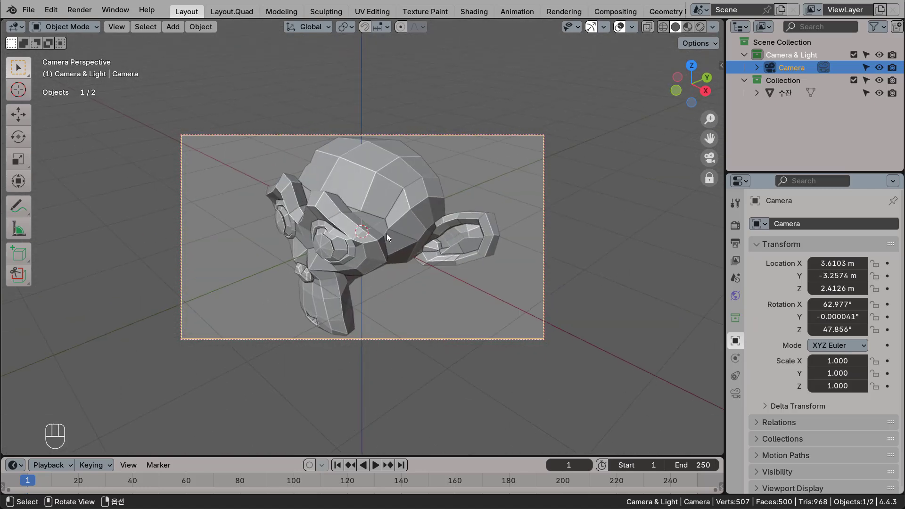
key("q")
left_click(395, 241)
Delete the monkey head mesh from the scene.
middle_click_drag(412, 260, 365, 290)
scroll(415, 270, "down", 6)
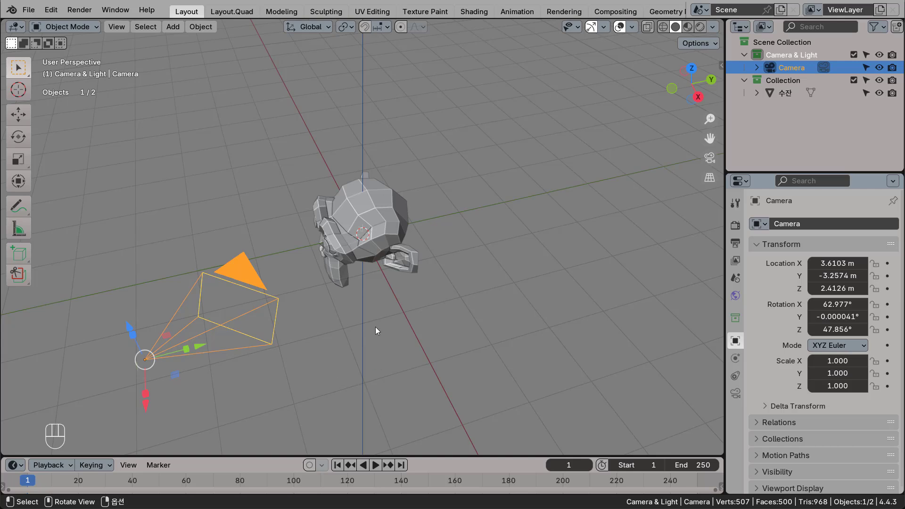
left_click(398, 233)
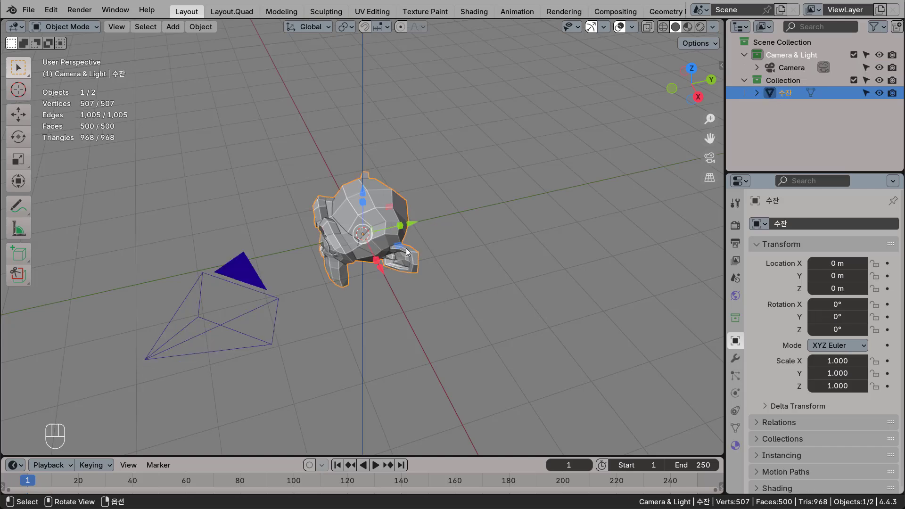
key("Delete")
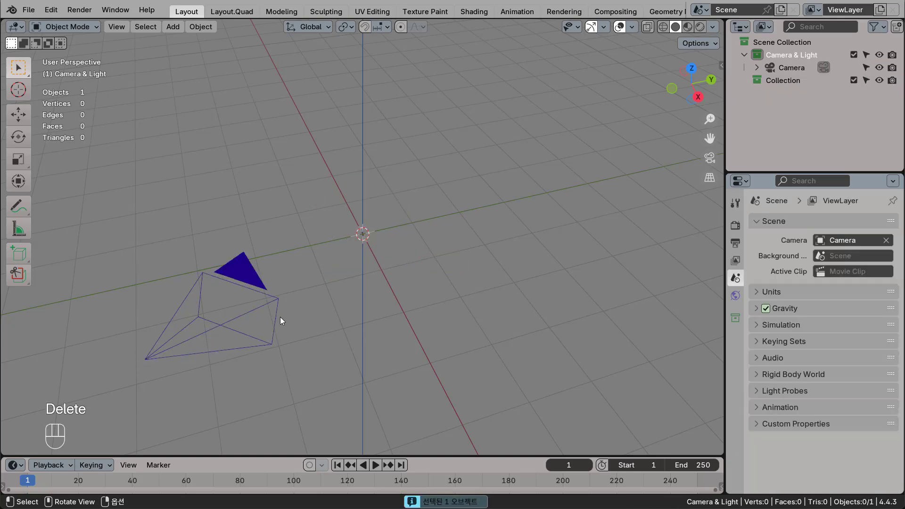
Reset the camera's location and rotation to zero.
left_click(265, 284)
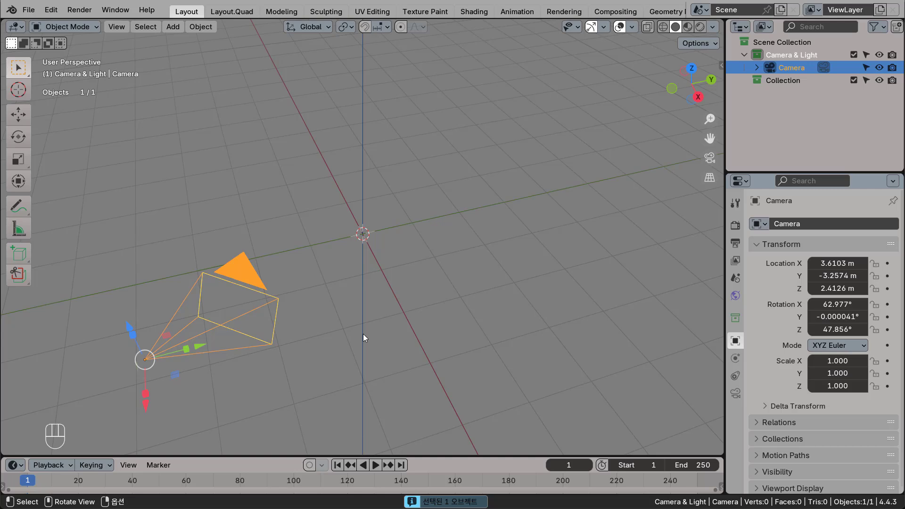
key("alt+g")
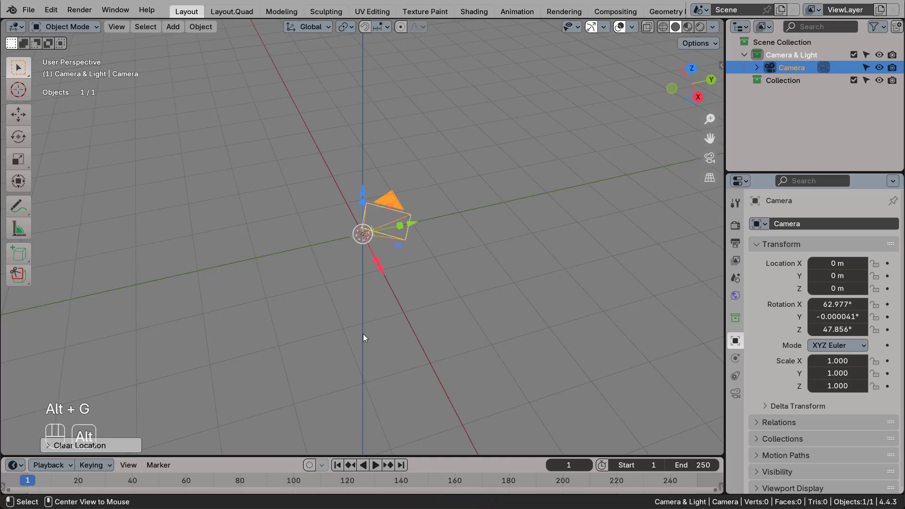
key("alt+r")
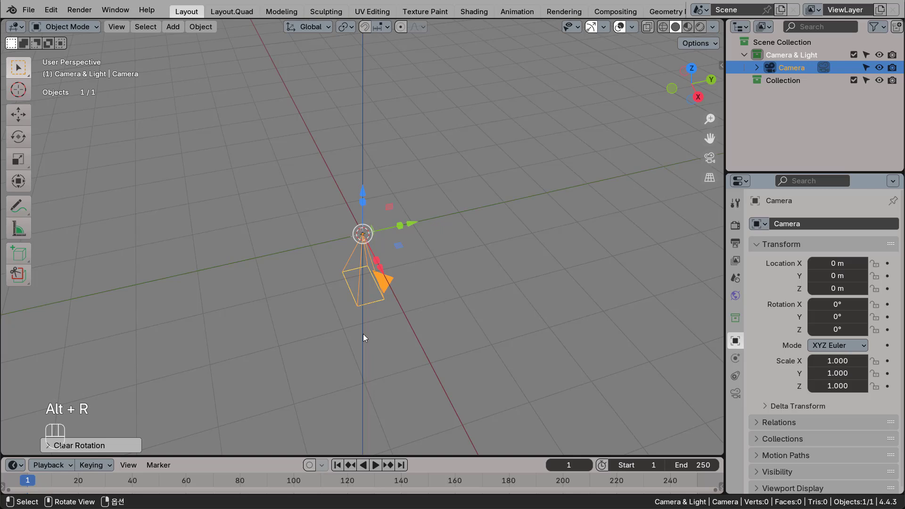
Move the camera back along the Y axis and set its Y location to -10 m.
scroll(363, 334, "down", 1)
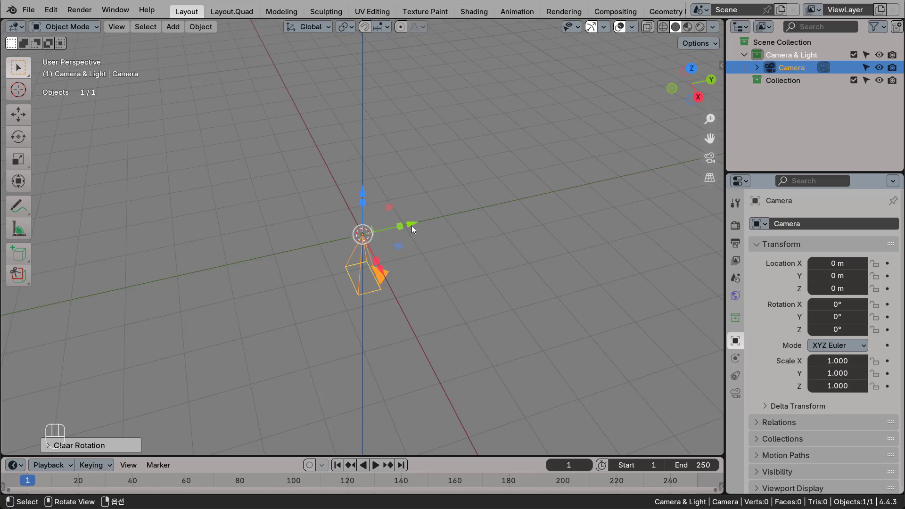
left_click_drag(412, 225, 187, 293)
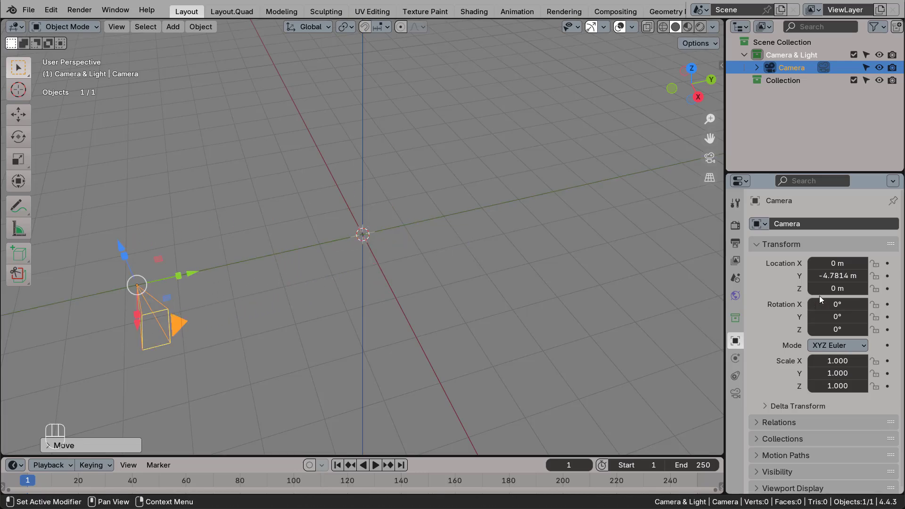
double_click(846, 277)
type("-10")
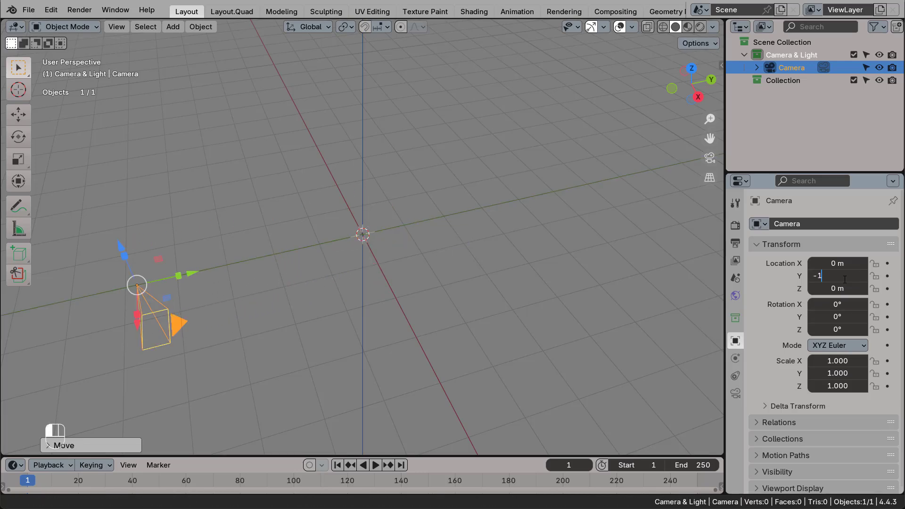
key("Return")
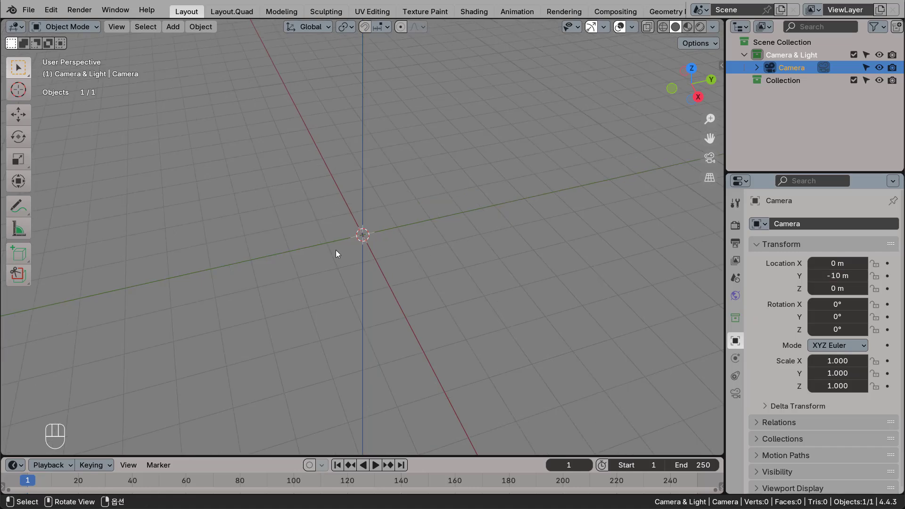
Add a simple Rectangle curve at the world origin.
middle_click_drag(336, 254, 374, 279, "shift")
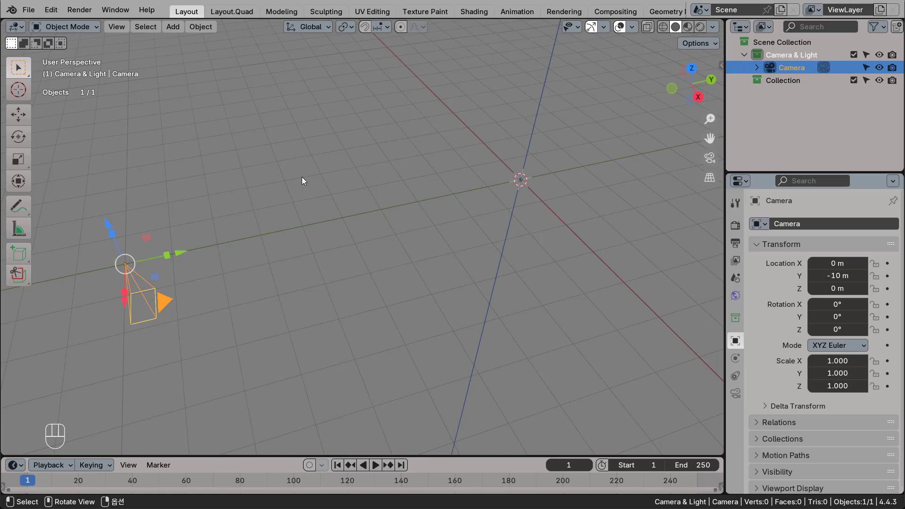
left_click(174, 28)
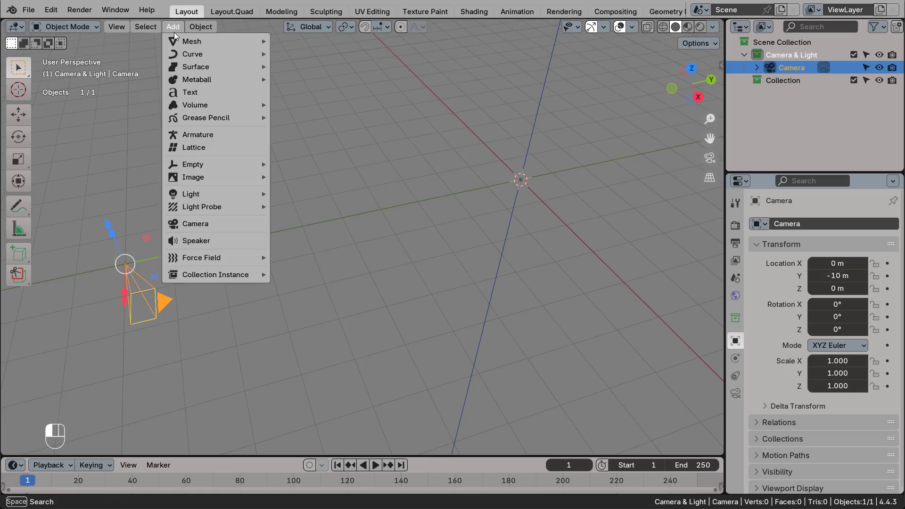
mouse_move(202, 59)
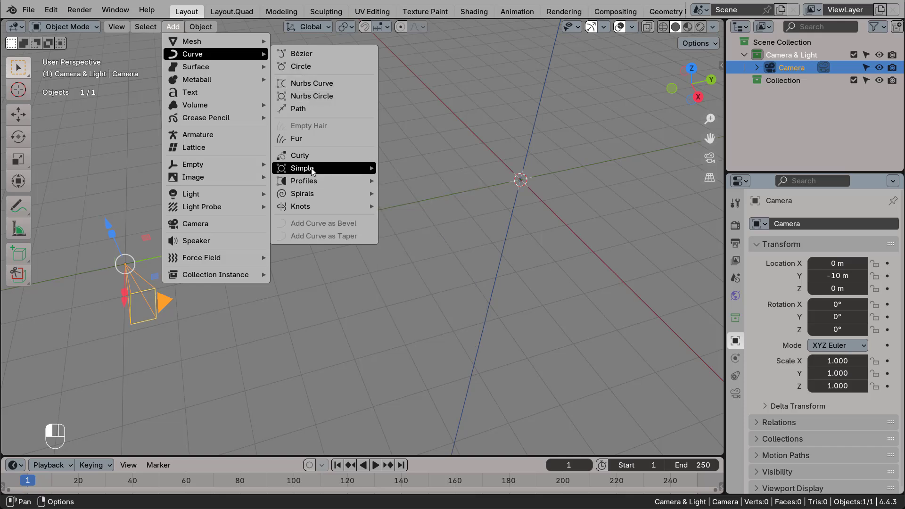
mouse_move(325, 170)
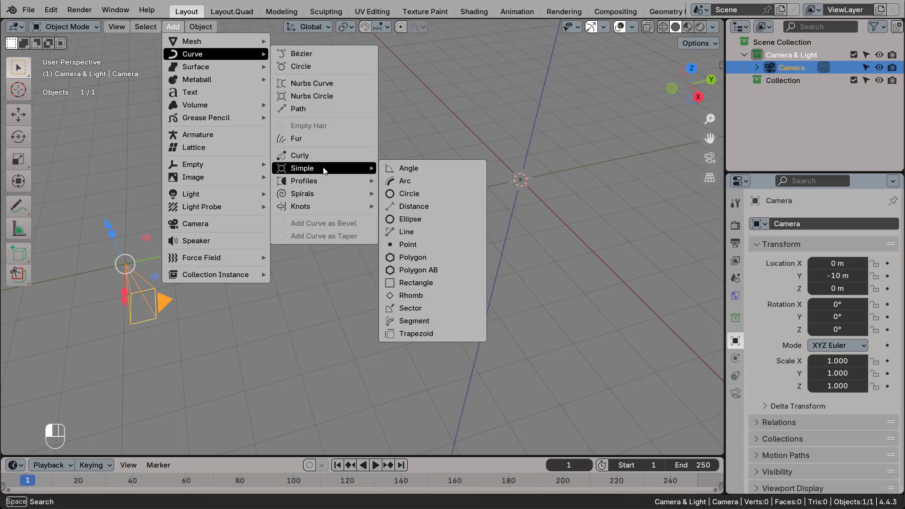
left_click(425, 283)
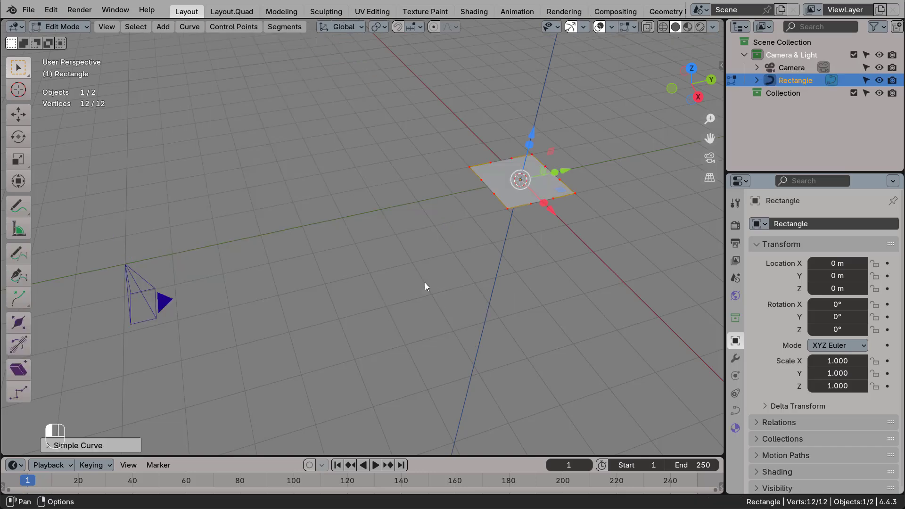
Check the Extra Curve Objects entry among the add-ons in the preferences and close them.
left_click(50, 10)
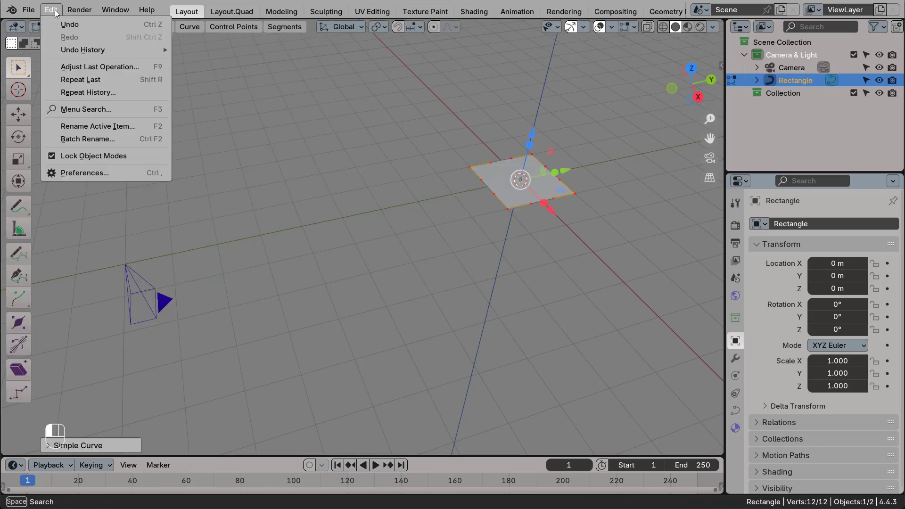
left_click(78, 172)
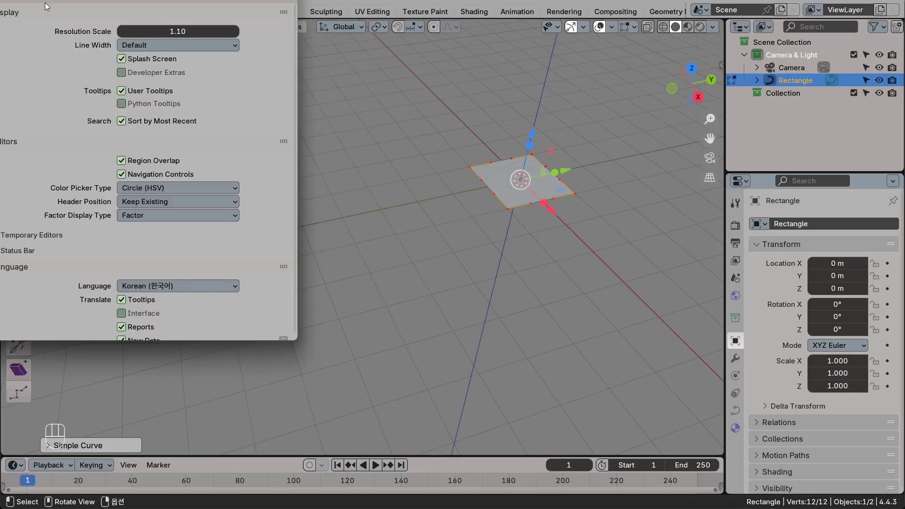
left_click(93, 166)
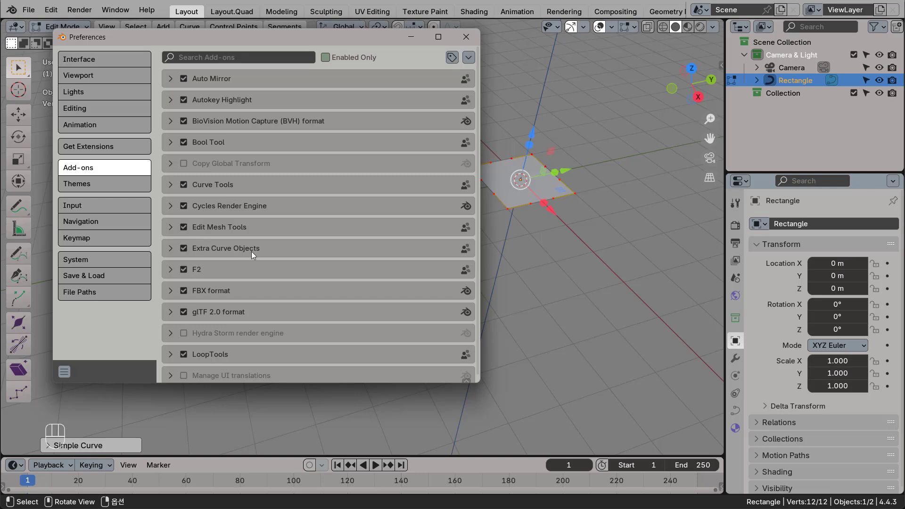
left_click(466, 37)
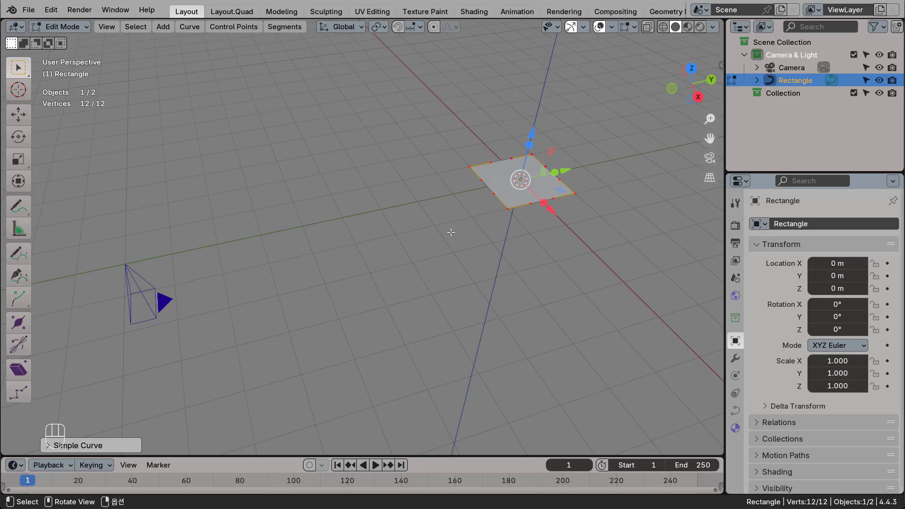
View the rectangle curve from the top and set its Fill Mode to None.
key("KP_7")
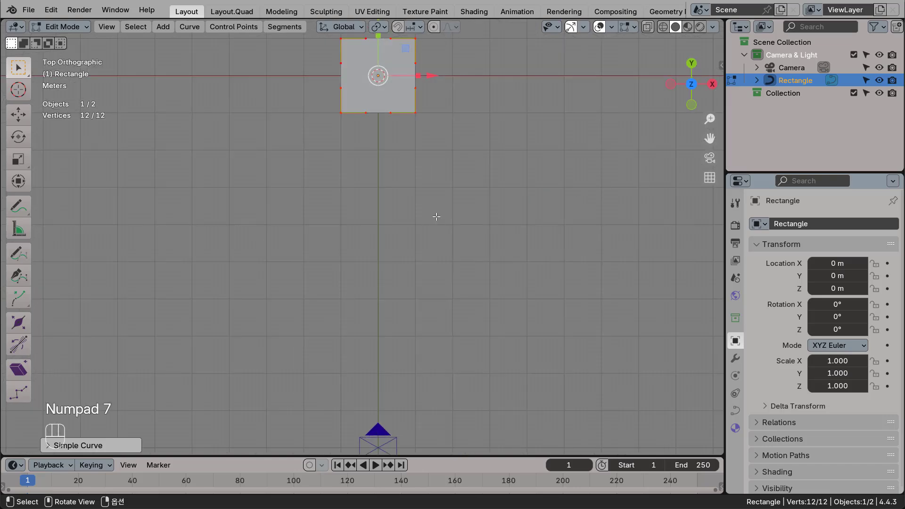
middle_click_drag(428, 247, 434, 302, "shift")
scroll(434, 302, "up", 5)
middle_click_drag(412, 188, 423, 297, "shift")
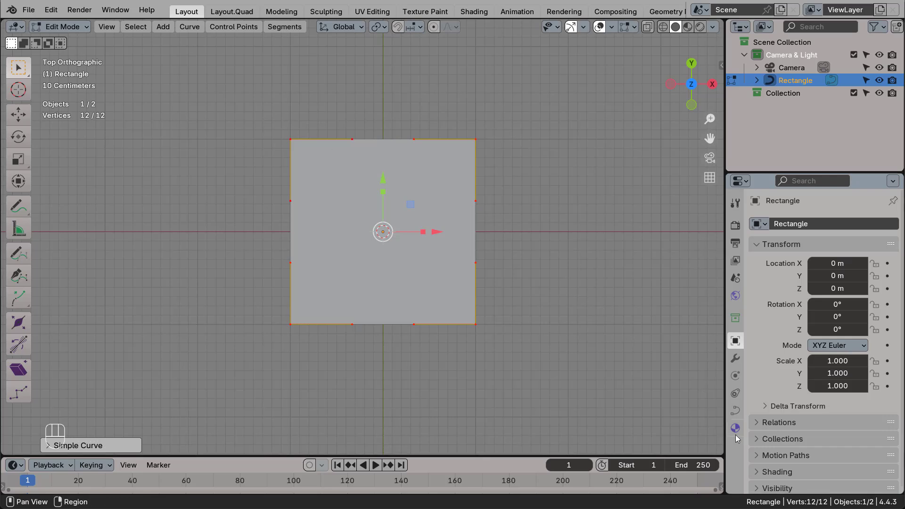
left_click(736, 411)
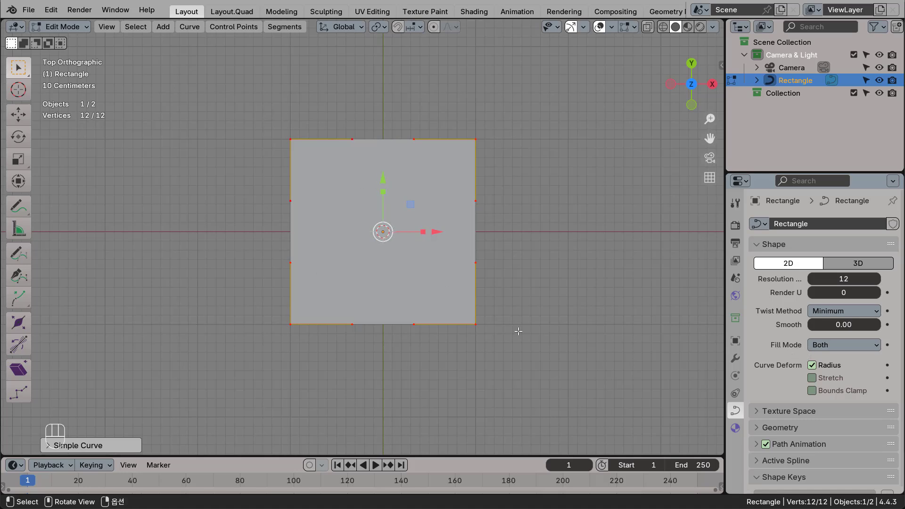
left_click(864, 346)
left_click(842, 361)
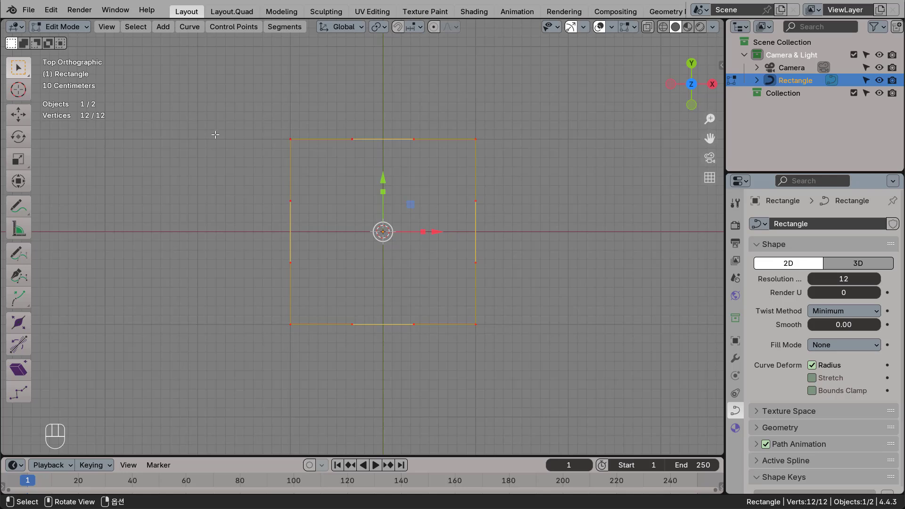
In Object Mode, scale the rectangle to 1.920 in X and 1.080 in Y, and apply the scale.
key("Tab")
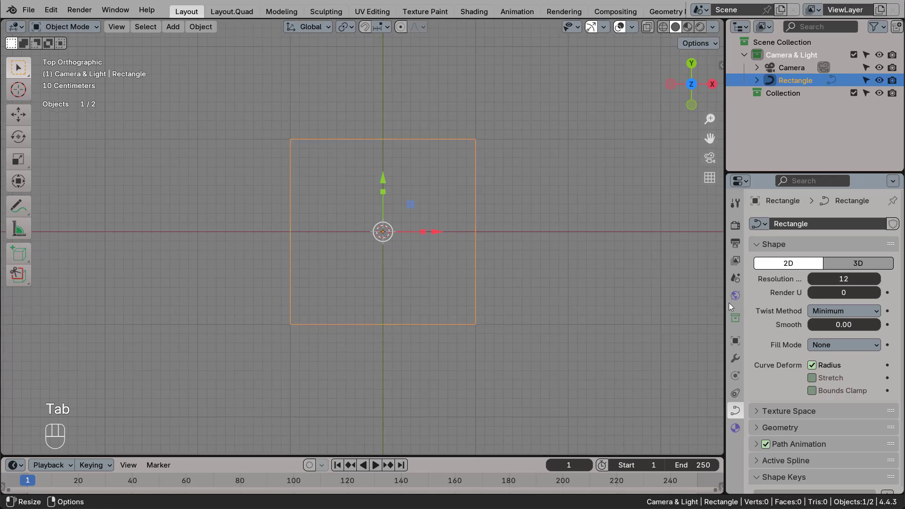
left_click(735, 341)
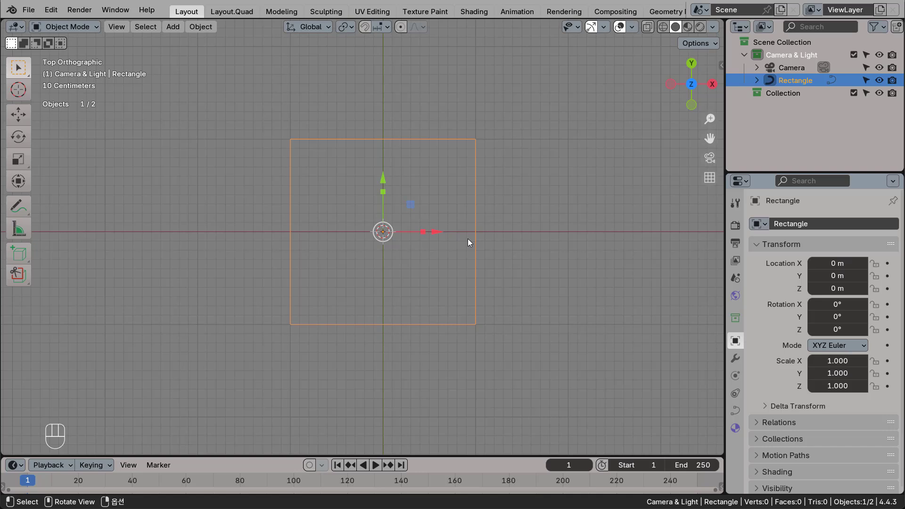
left_click(841, 363)
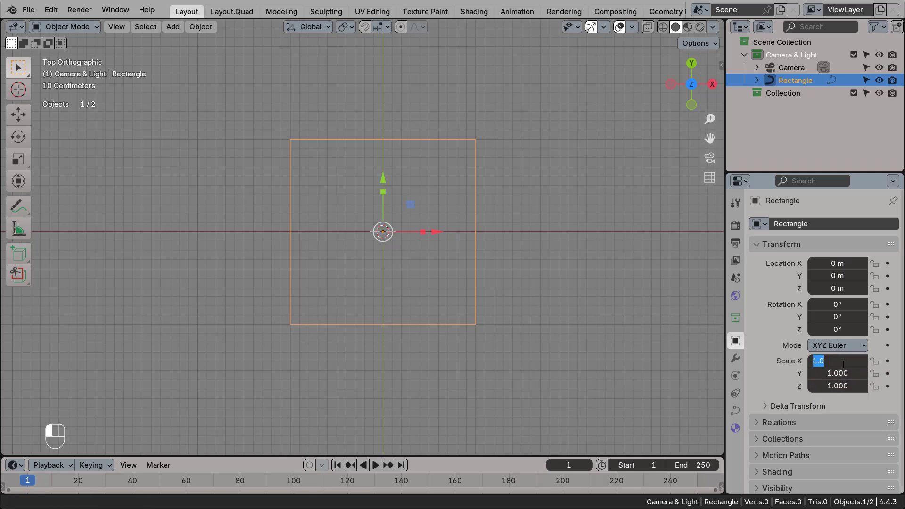
type("1.920")
key("Return")
left_click(836, 375)
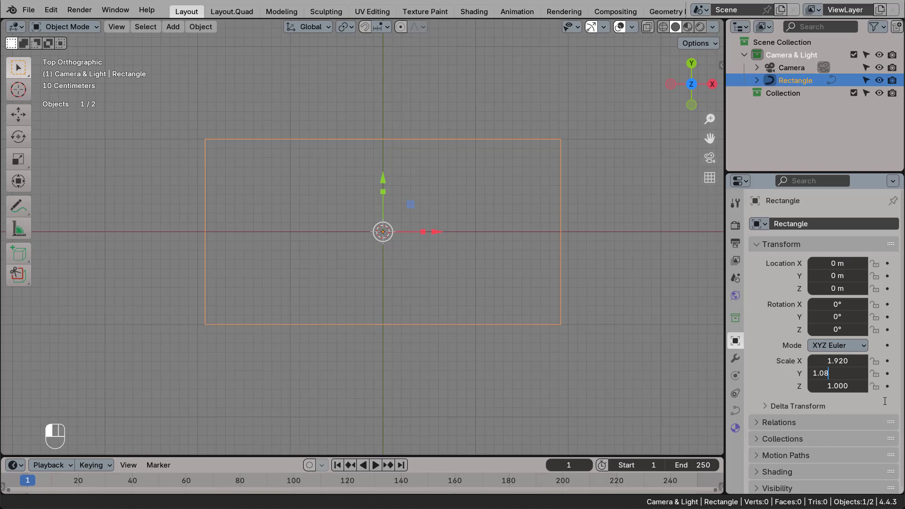
type("1.08")
key("Return")
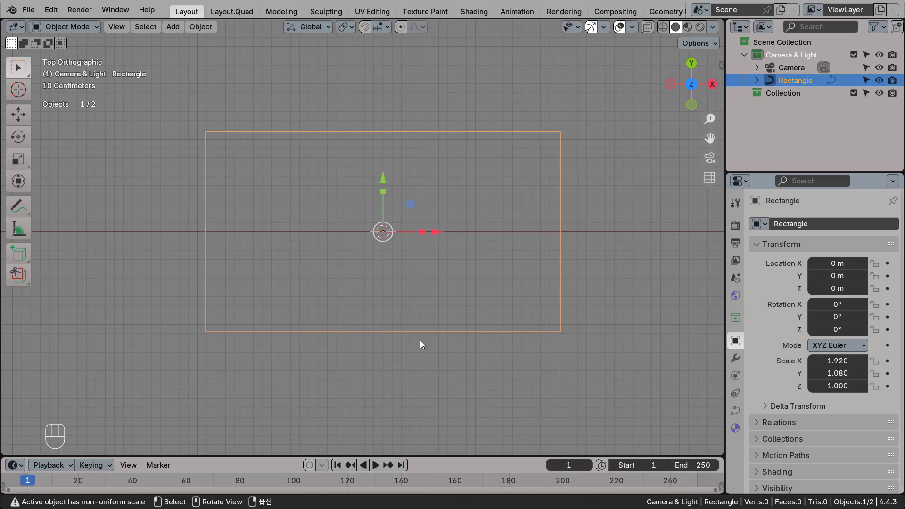
key("ctrl+a")
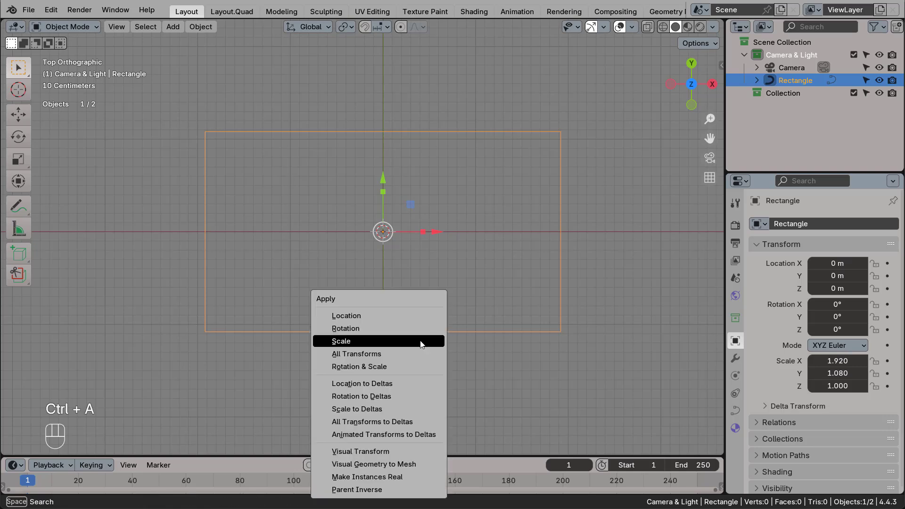
left_click(357, 340)
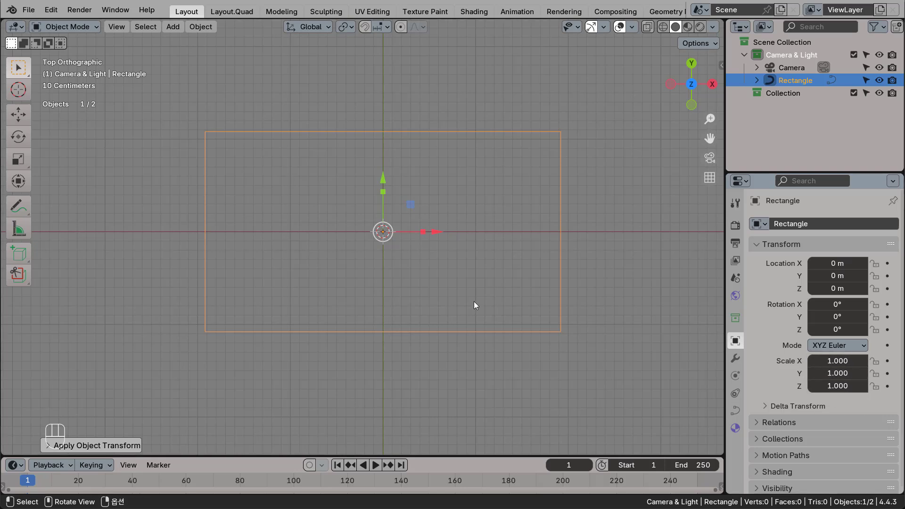
Rename the camera object as Cam.1.
middle_click_drag(521, 281, 417, 235)
left_click(358, 336)
middle_click_drag(474, 297, 412, 261)
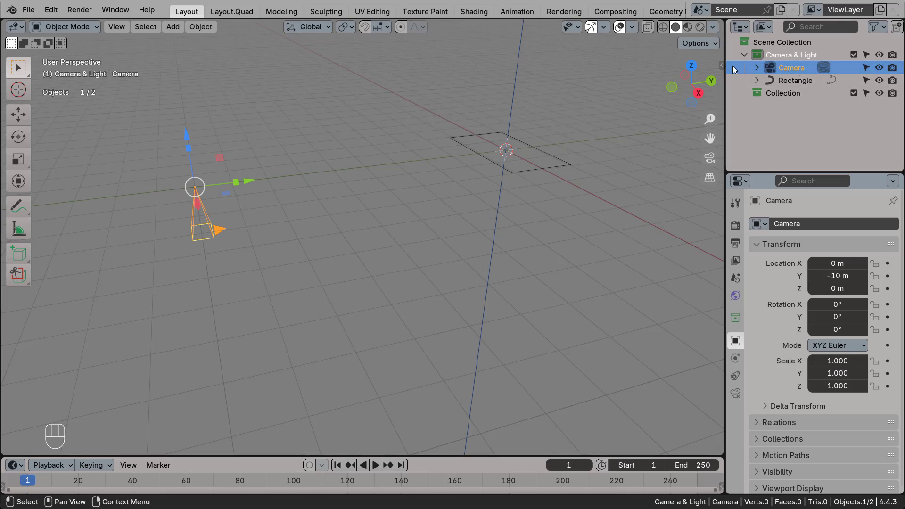
double_click(802, 68)
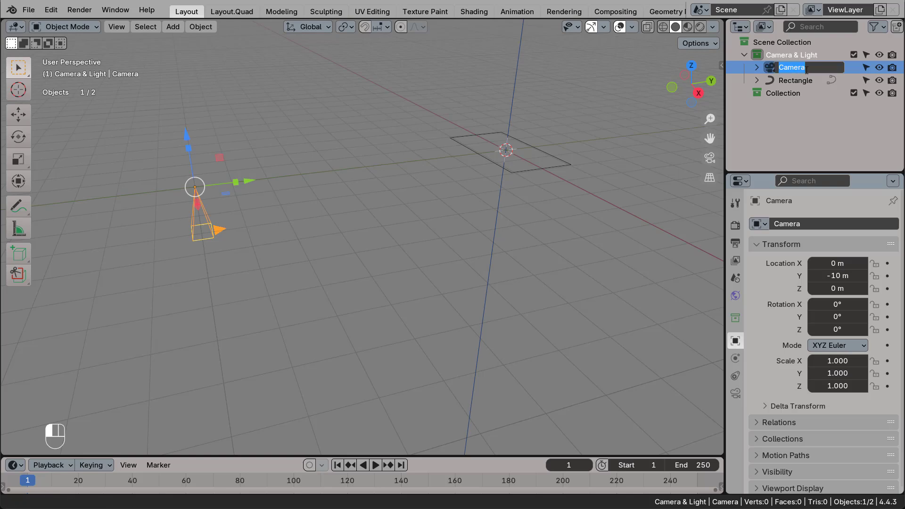
key("BackSpace")
key("BackSpace")
key("BackSpace")
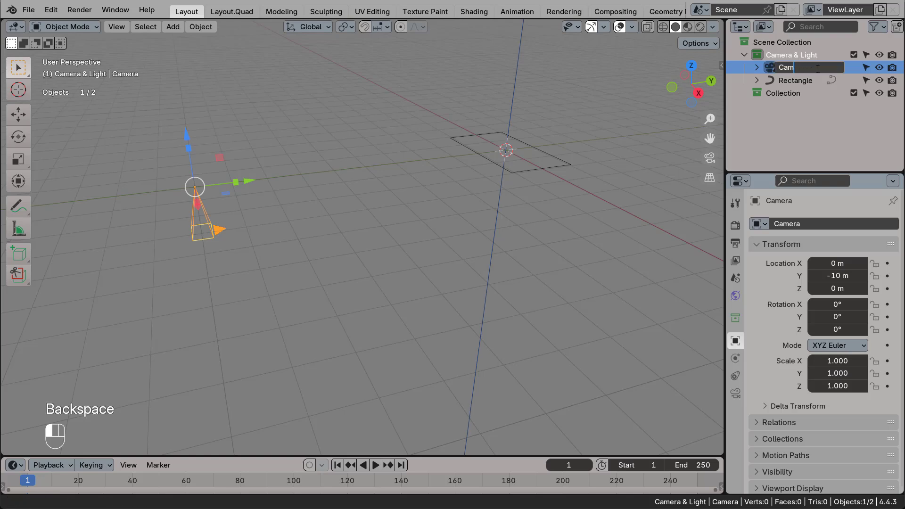
type(".1")
key("Return")
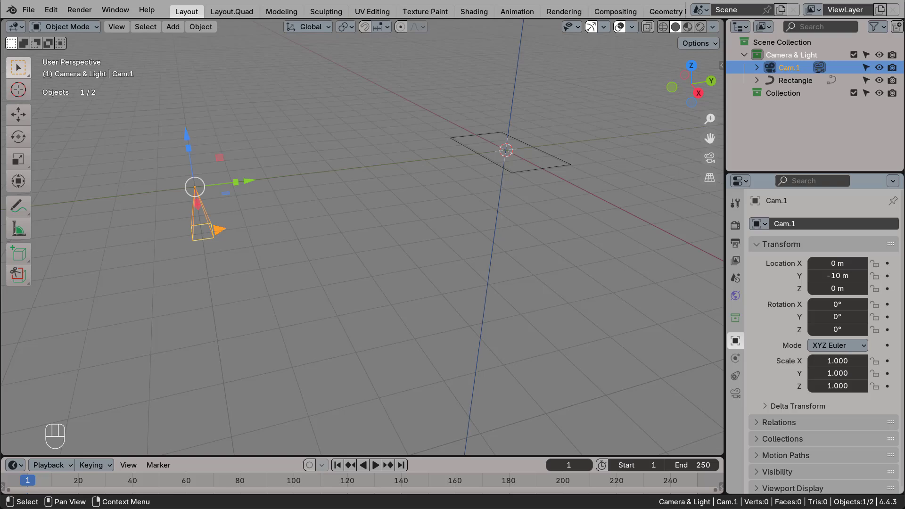
Rename the rectangle curve as Cam.1.Target.
left_click(527, 172)
left_click(790, 67)
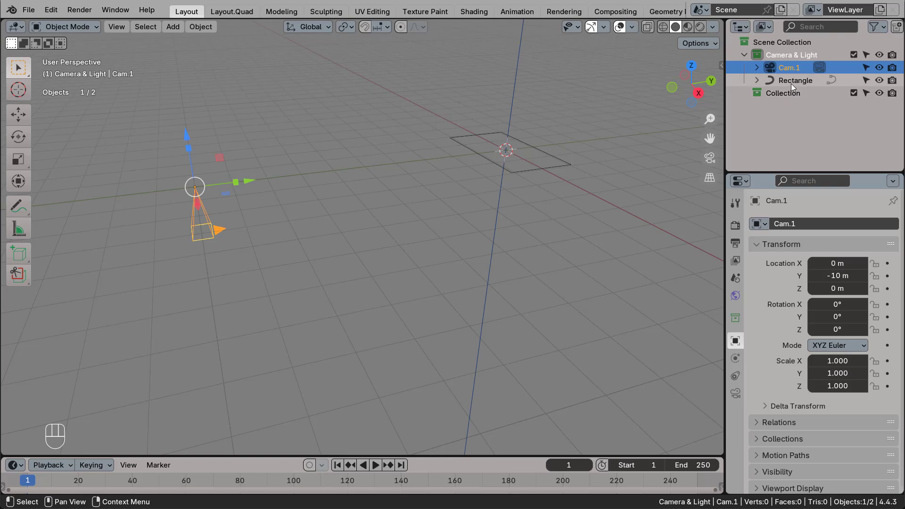
left_click(795, 86)
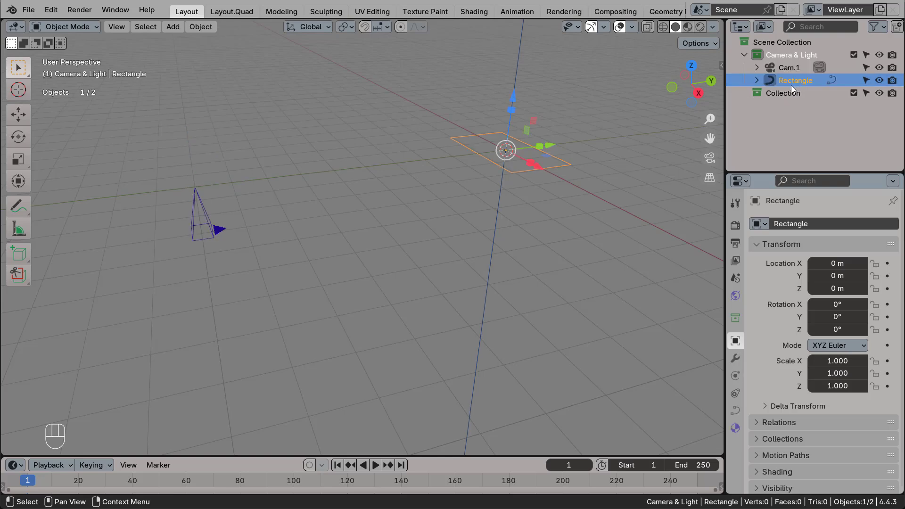
double_click(791, 85)
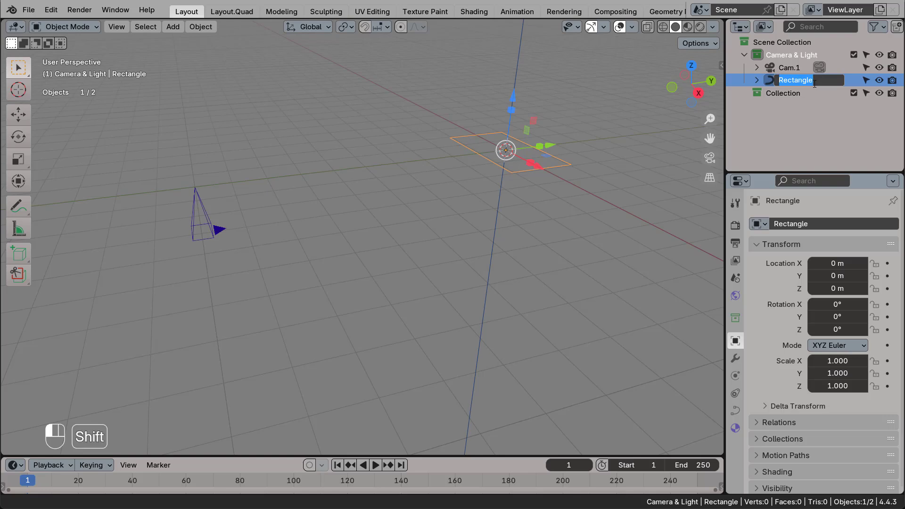
type("Cam.")
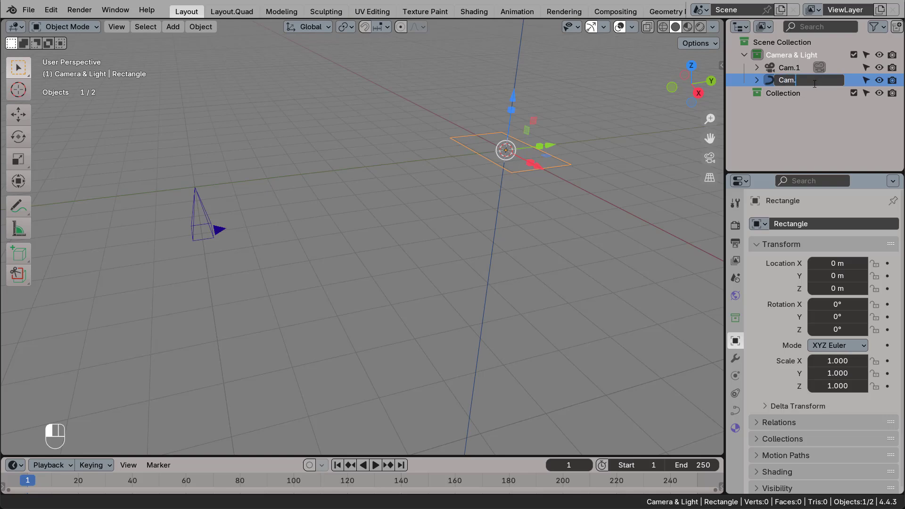
type("1.Target")
key("Return")
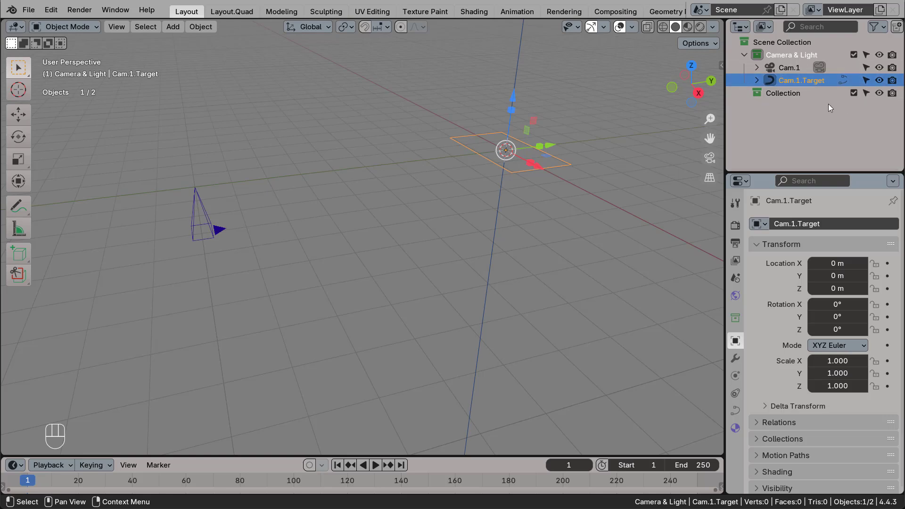
Add a Track To constraint to the Cam.1 camera with Cam.1.Target as its target.
left_click(793, 69)
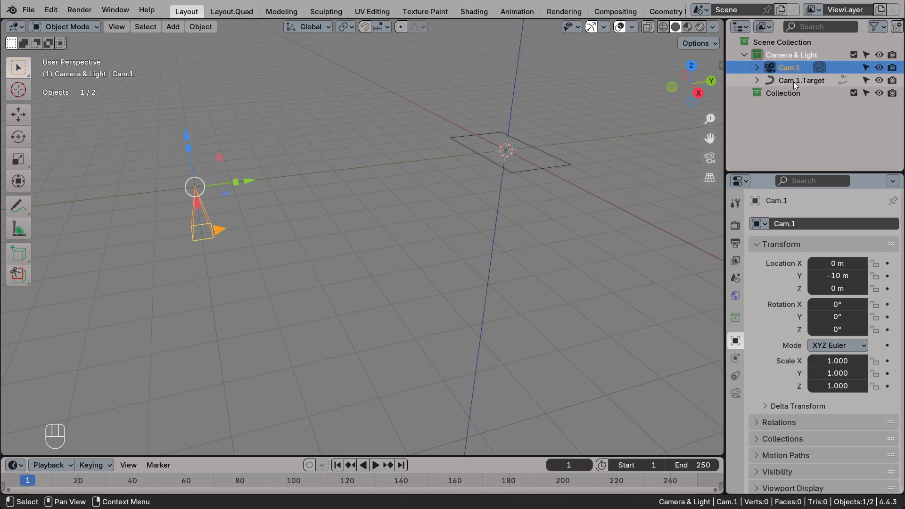
left_click(801, 83)
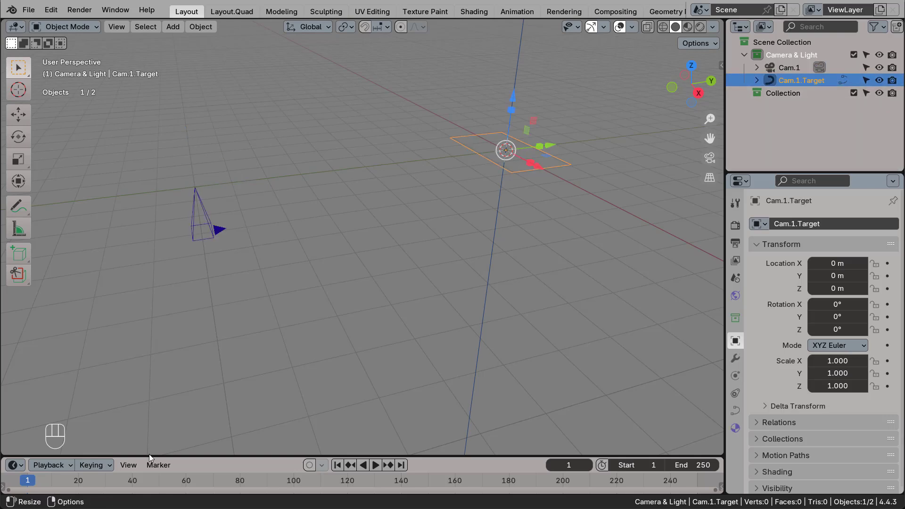
left_click(213, 228)
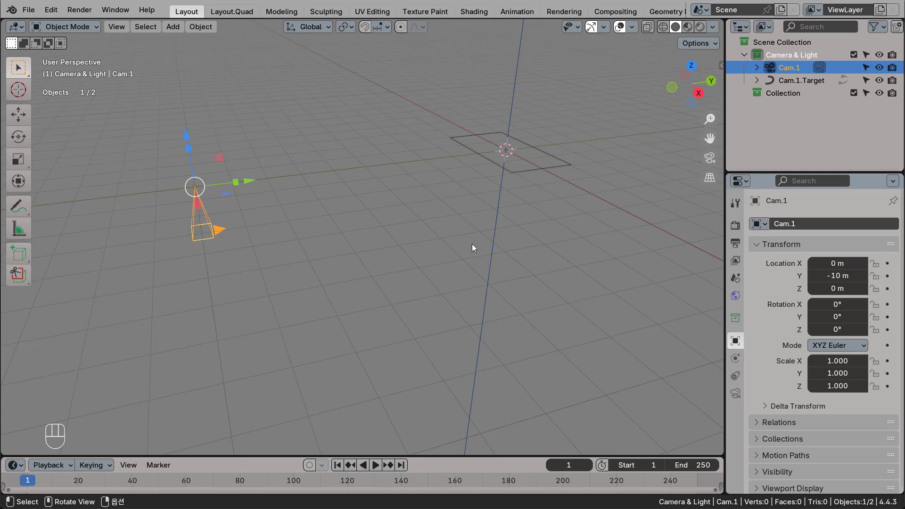
left_click(736, 376)
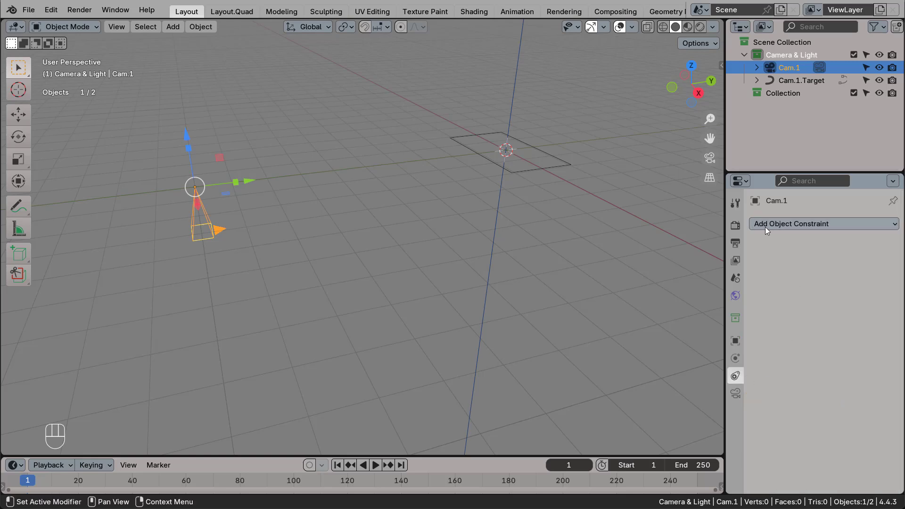
left_click(828, 226)
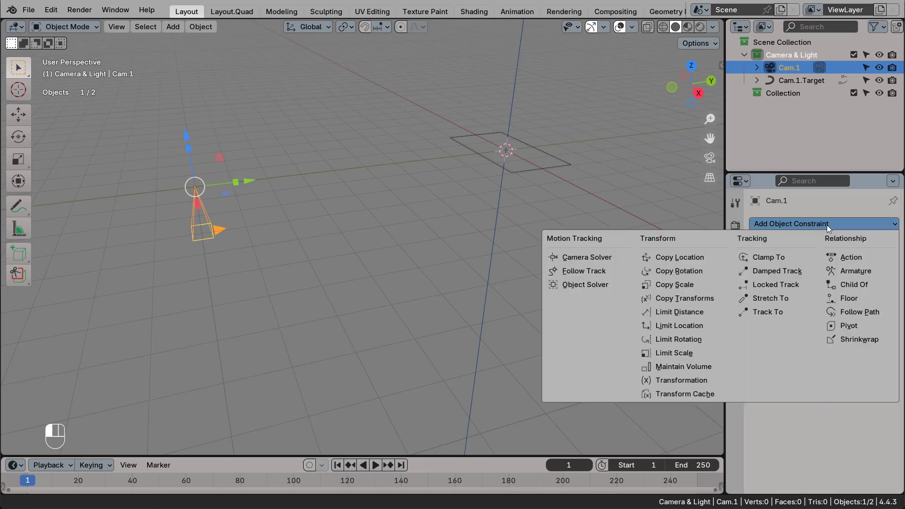
left_click(769, 312)
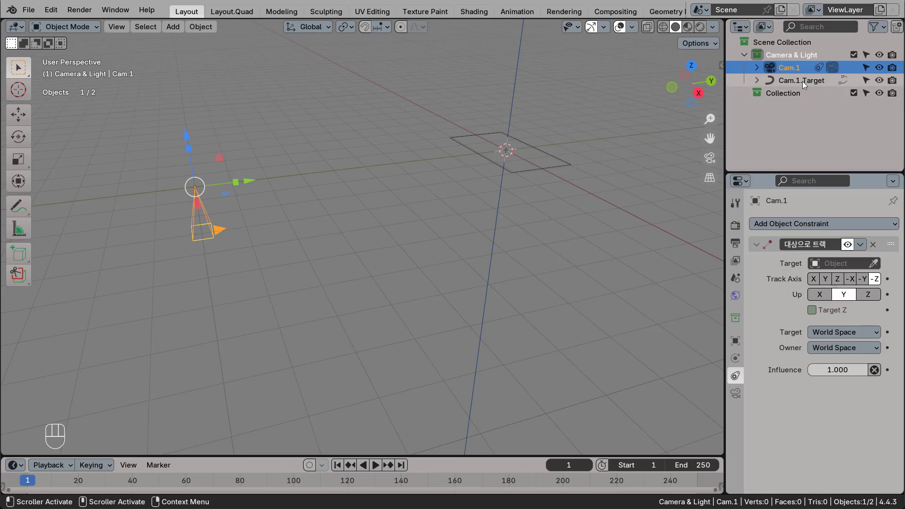
left_click_drag(802, 81, 836, 267)
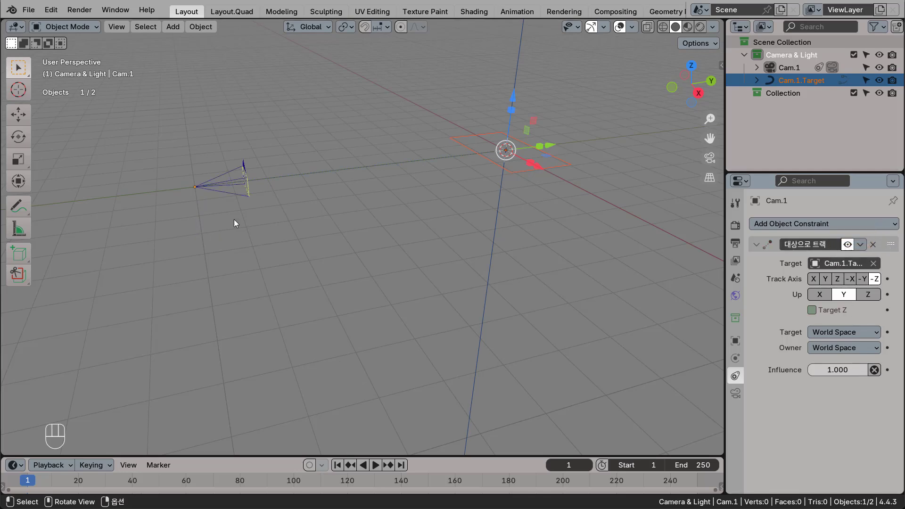
Test the camera's tracking by moving the Cam.1.Target rectangle away from the origin, and undo the move.
left_click(217, 184)
middle_click_drag(381, 328, 466, 181)
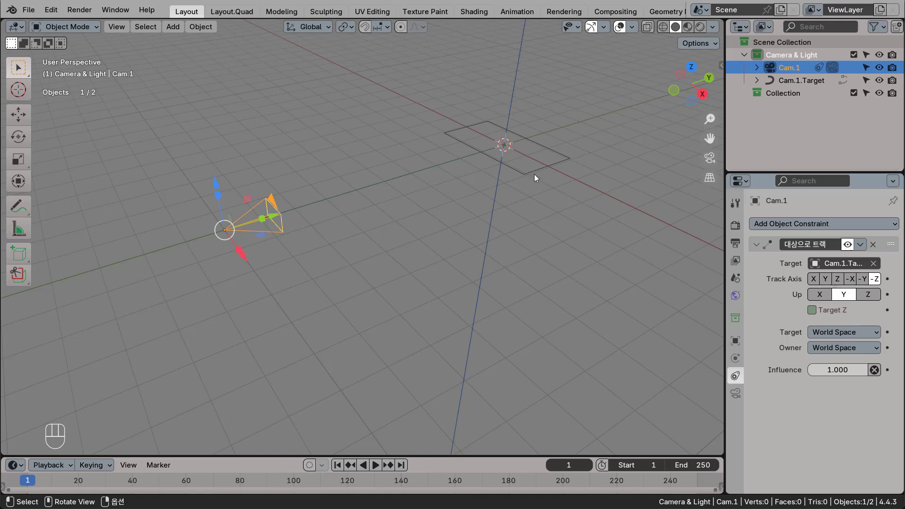
left_click(545, 165)
left_click_drag(545, 164, 423, 241)
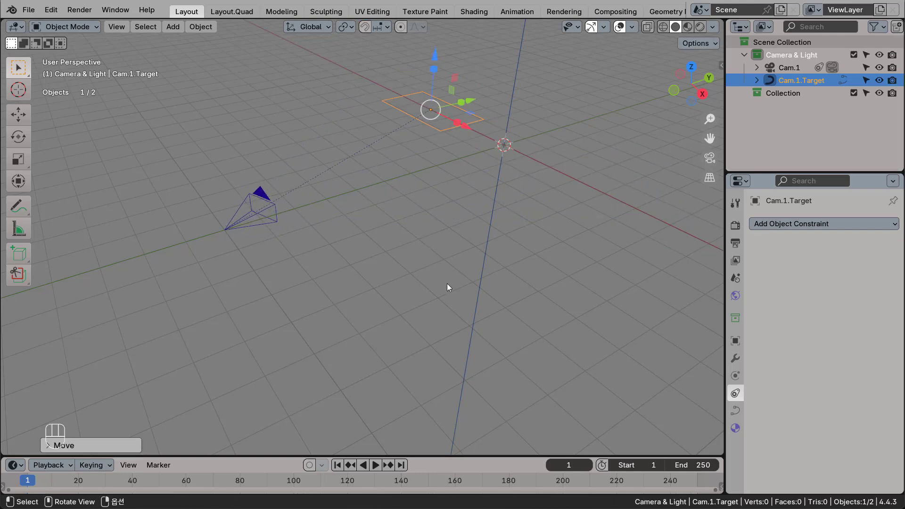
key("ctrl+z")
Add a Track To constraint to the Cam.1.Target rectangle with the Cam.1 camera as its target.
scroll(393, 311, "up", 2)
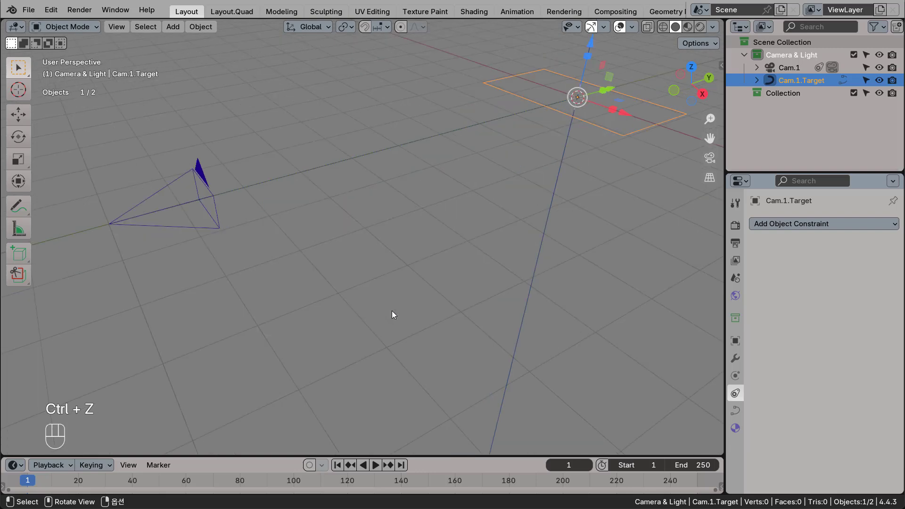
middle_click_drag(417, 274, 380, 315, "shift")
left_click(150, 285)
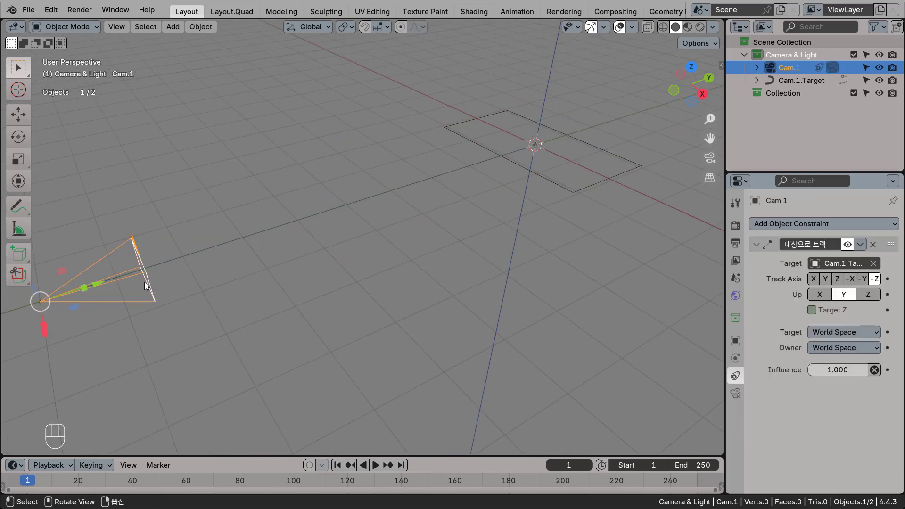
middle_click_drag(239, 256, 295, 269)
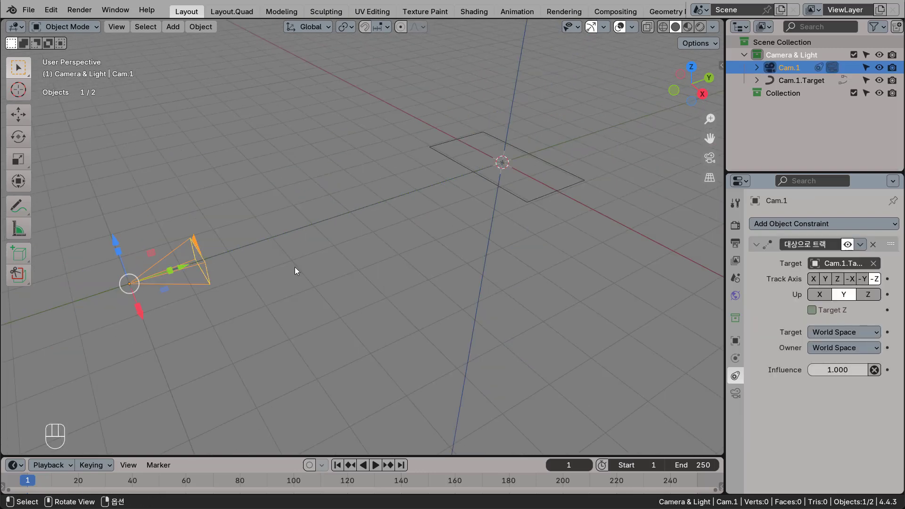
left_click(558, 188)
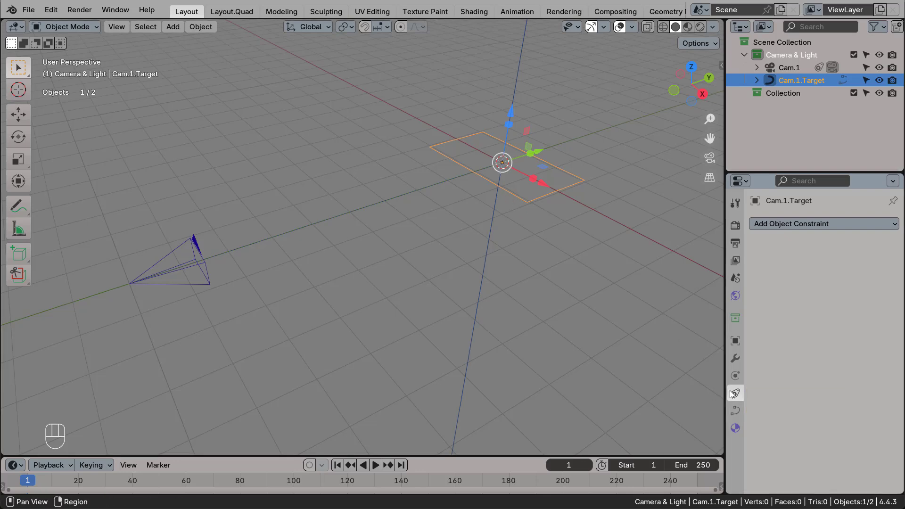
left_click(798, 224)
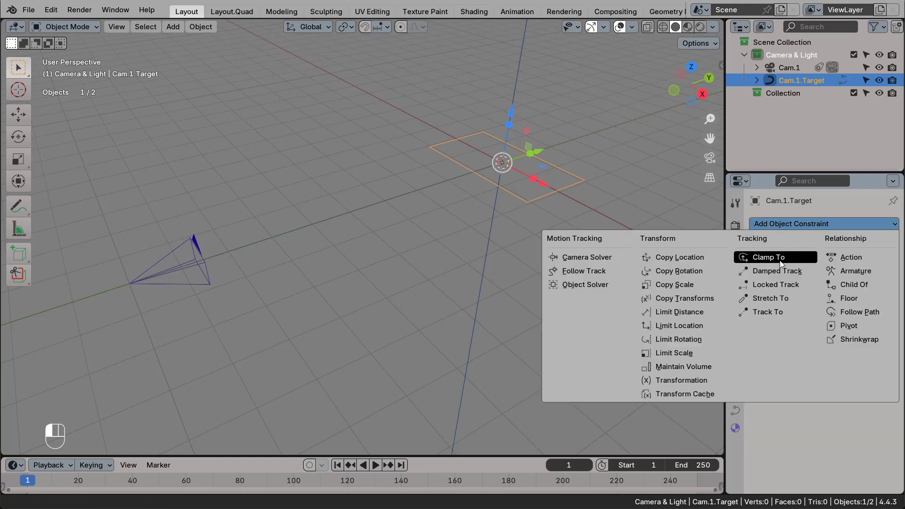
left_click(768, 314)
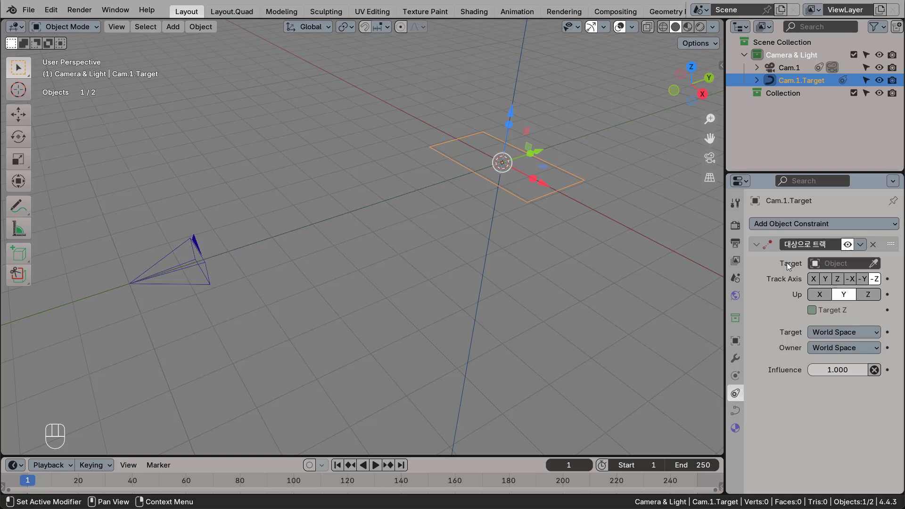
left_click(875, 265)
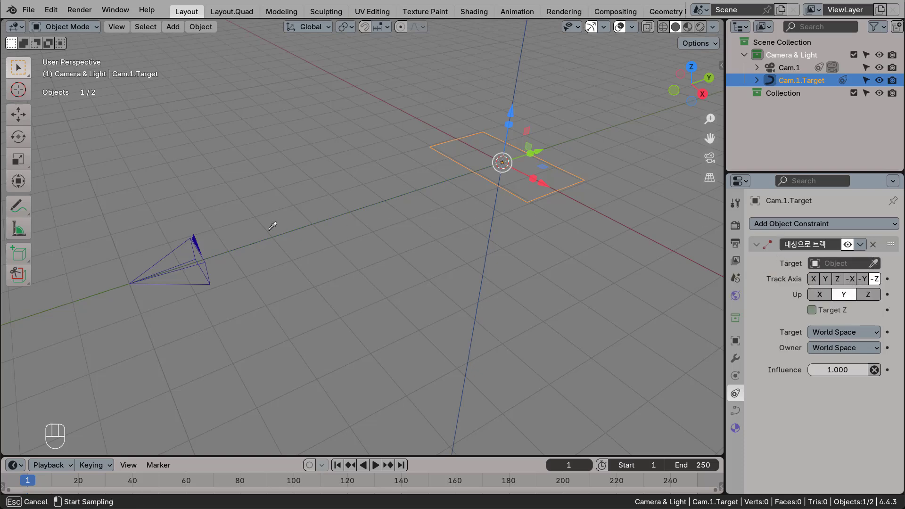
left_click(194, 244)
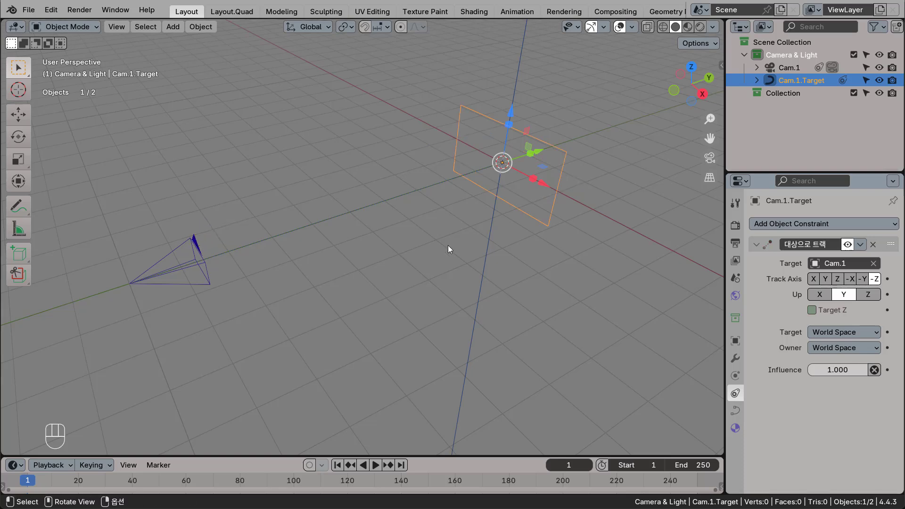
Check the Cam.1.Target rectangle through the camera view and return to a perspective view.
left_click(567, 154)
key("KP_0")
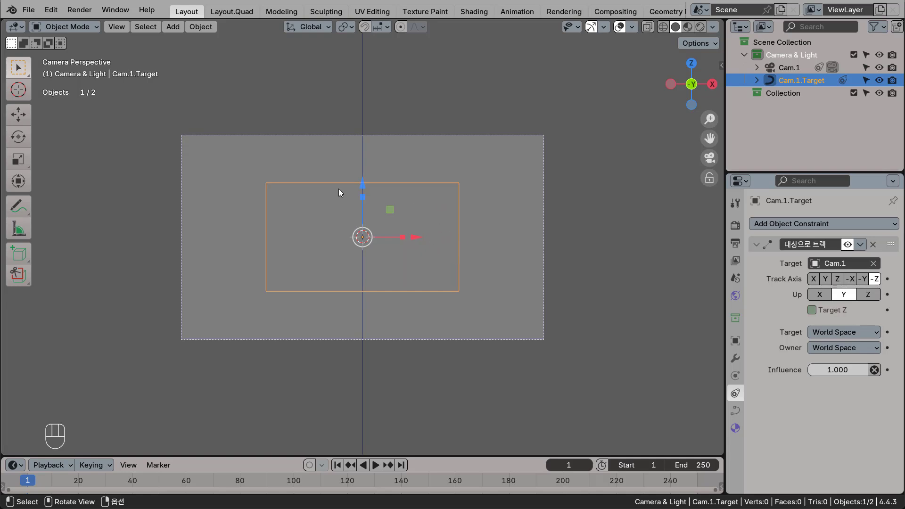
middle_click_drag(369, 223, 436, 250)
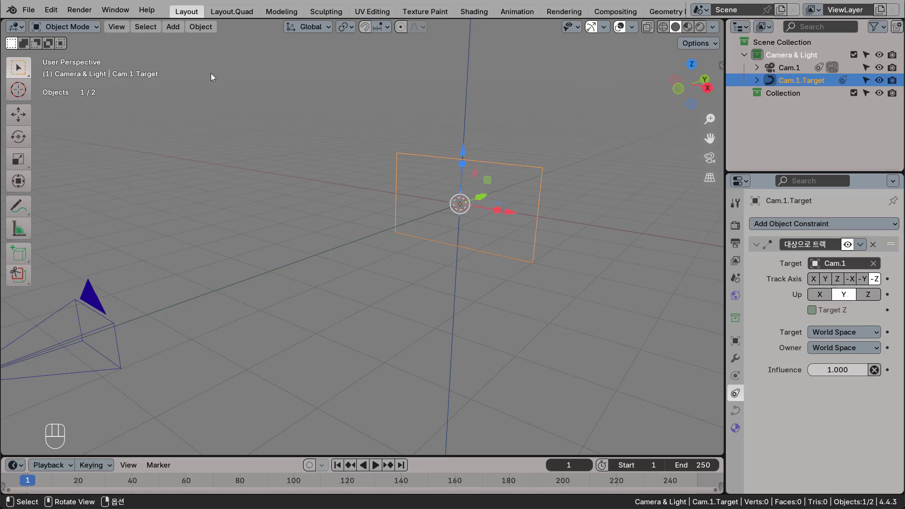
Add a text object at the origin and replace its content with Cam.1.Target.
left_click(172, 27)
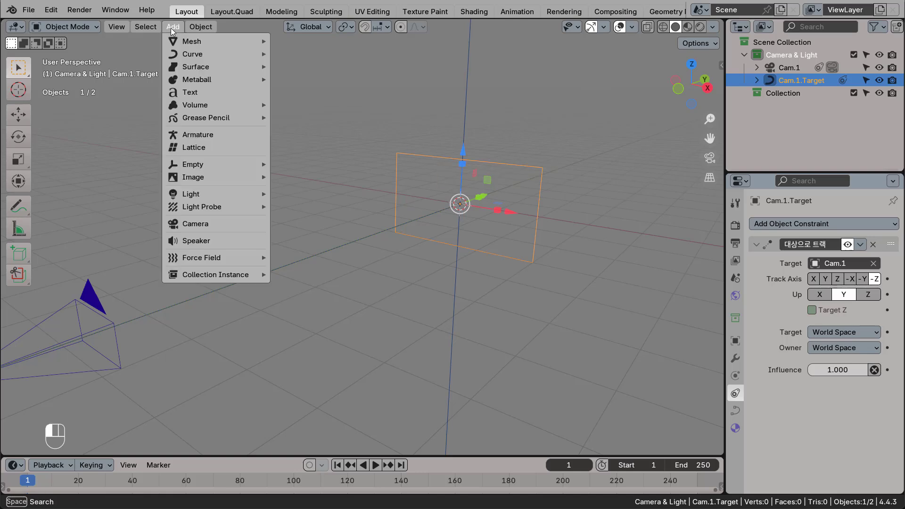
left_click(192, 93)
middle_click_drag(485, 304, 506, 355)
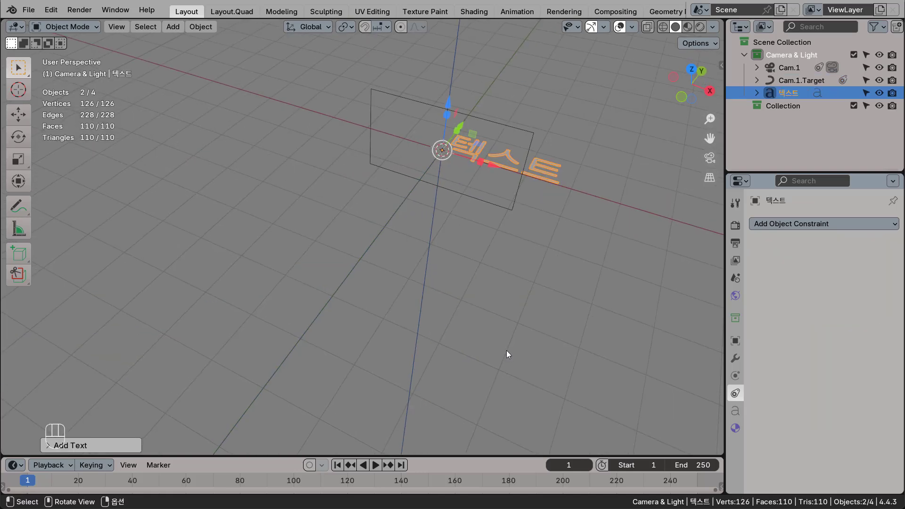
key("Tab")
key("BackSpace")
key("BackSpace")
key("BackSpace")
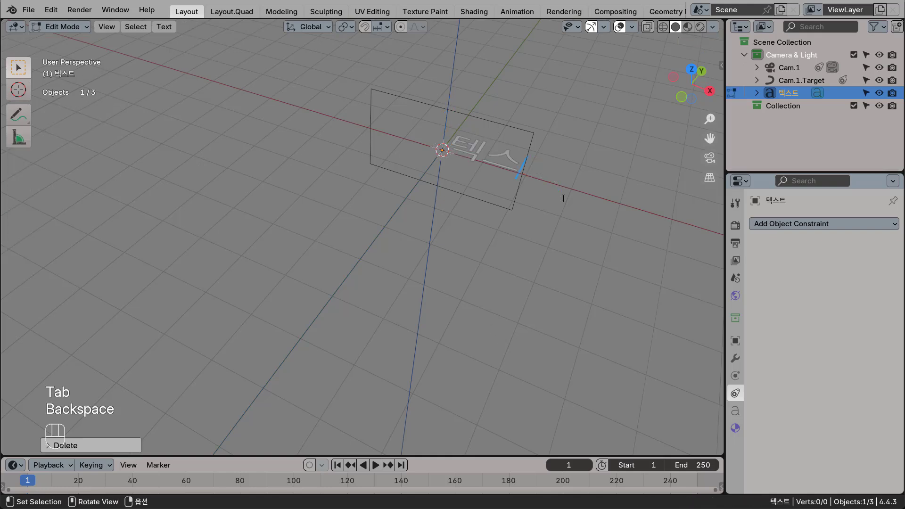
type("C")
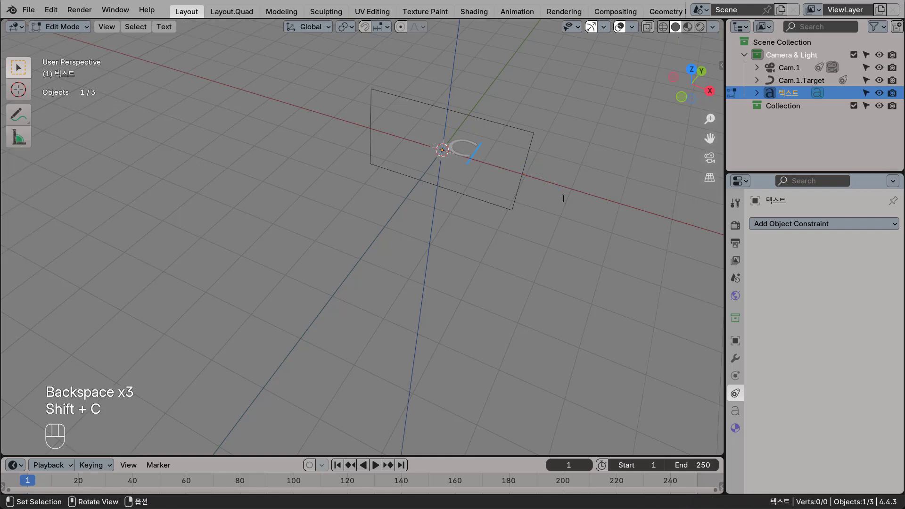
type("am.")
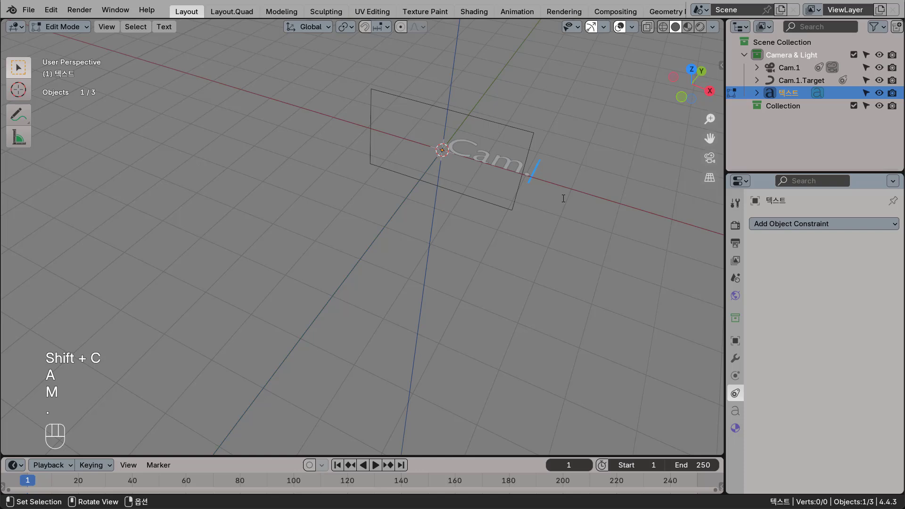
type("1.Ta")
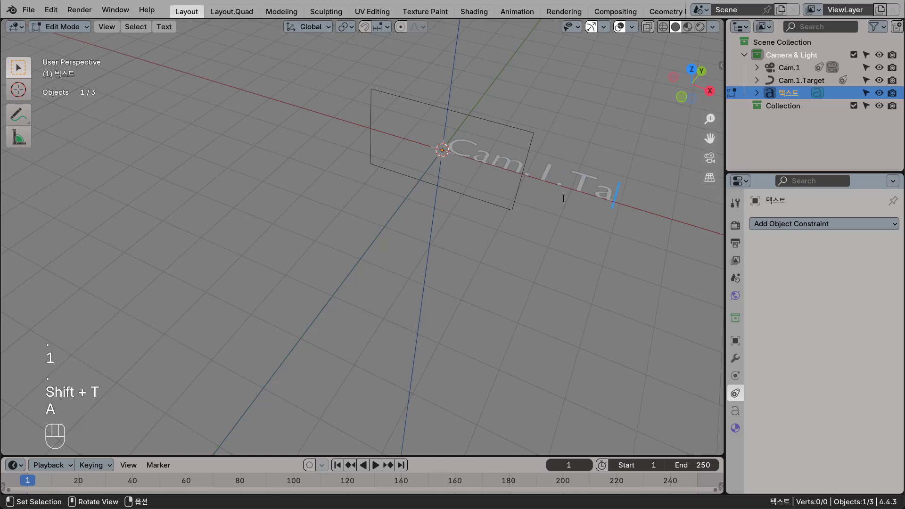
type("rget")
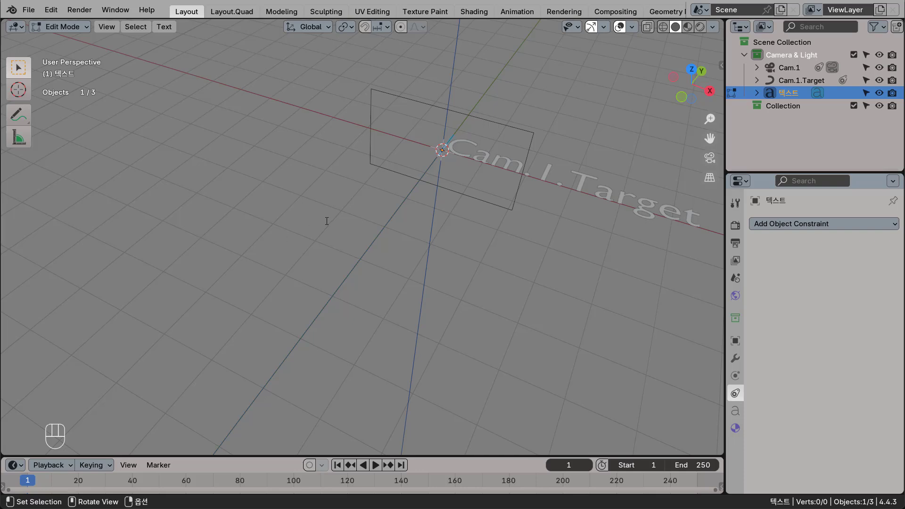
Finish editing the Cam.1.Target text and set its fill mode to None so only outlines are drawn.
key("Tab")
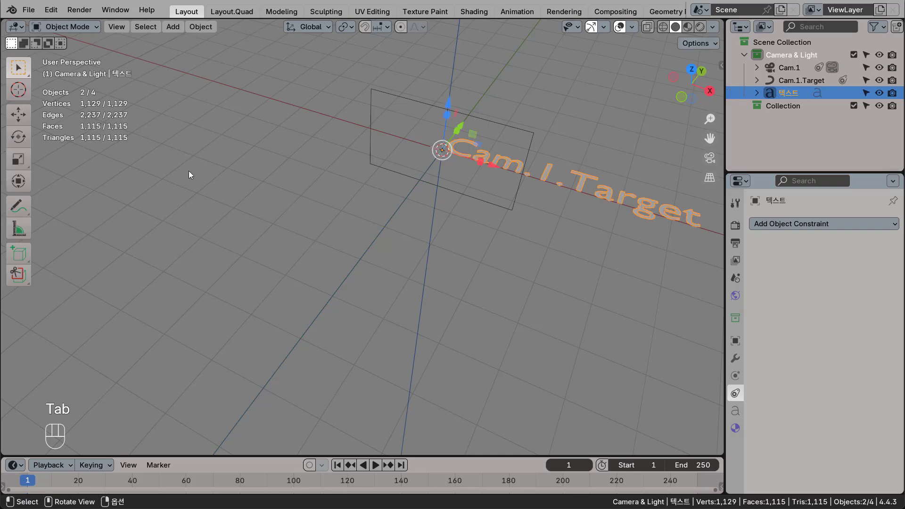
middle_click_drag(516, 230, 337, 248, "shift")
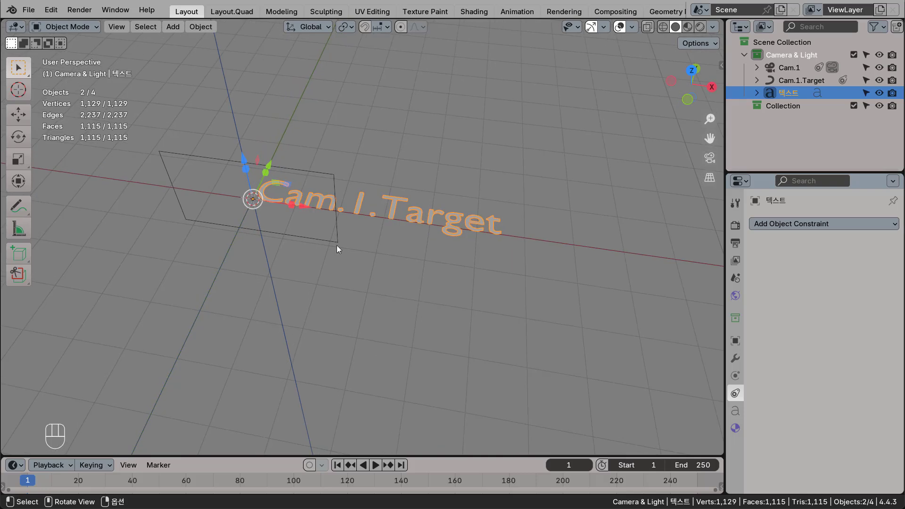
left_click(735, 410)
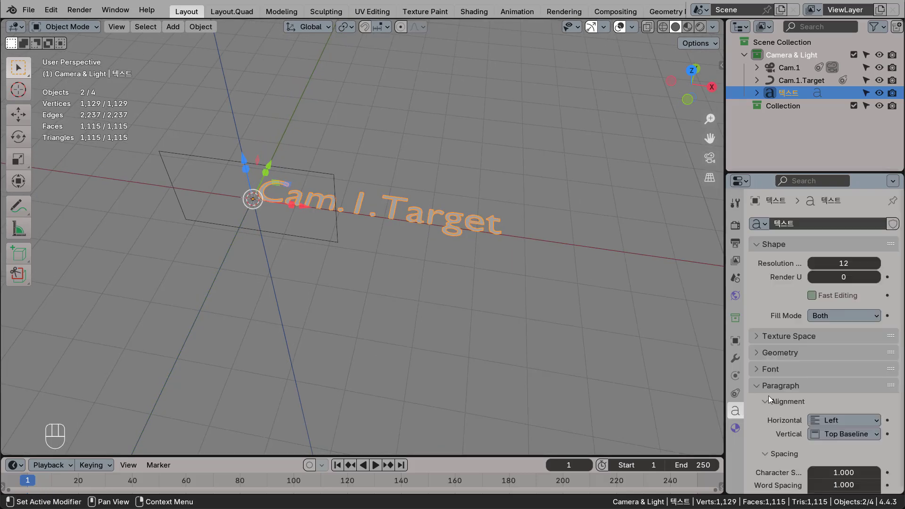
scroll(346, 231, "up", 2)
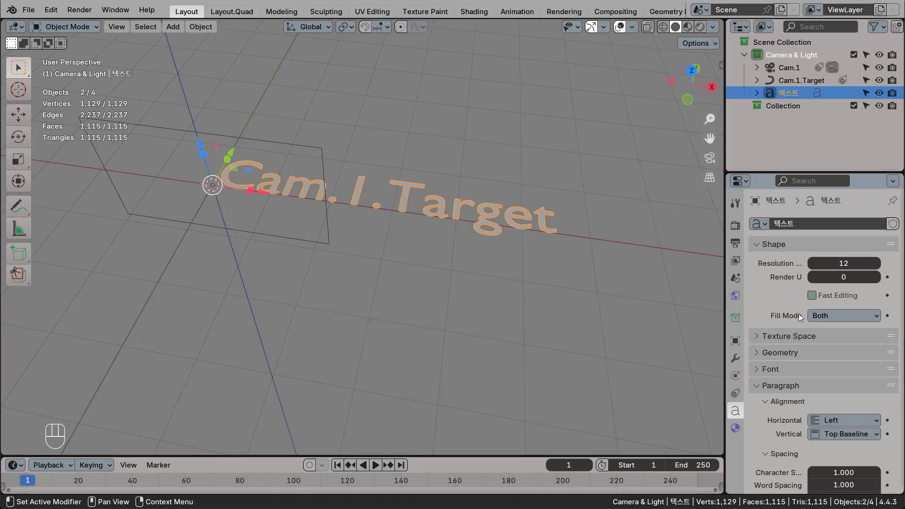
left_click(844, 317)
left_click(830, 330)
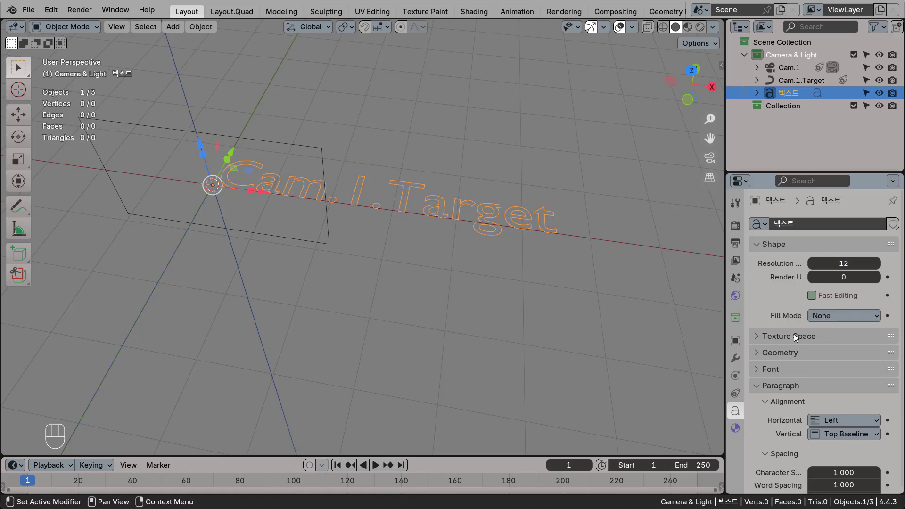
Stand the text object upright by setting its X rotation to 90°.
middle_click_drag(401, 218, 623, 316)
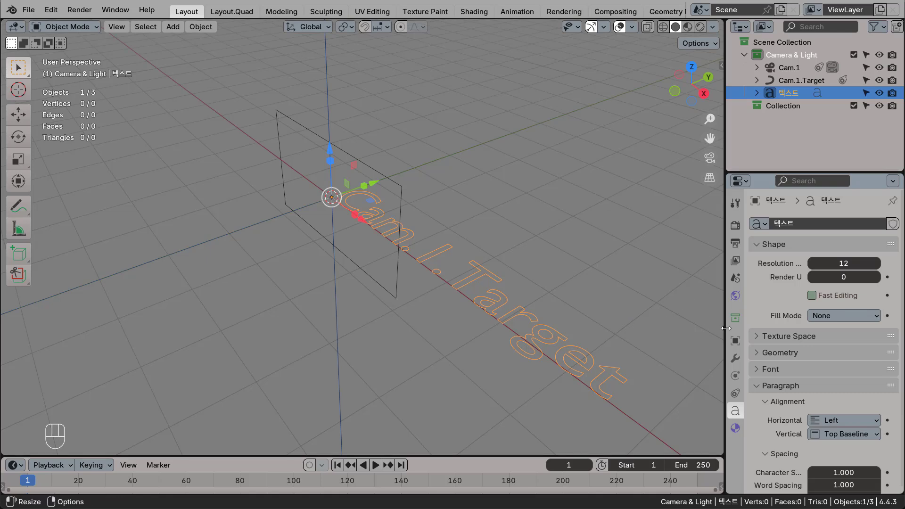
left_click(735, 342)
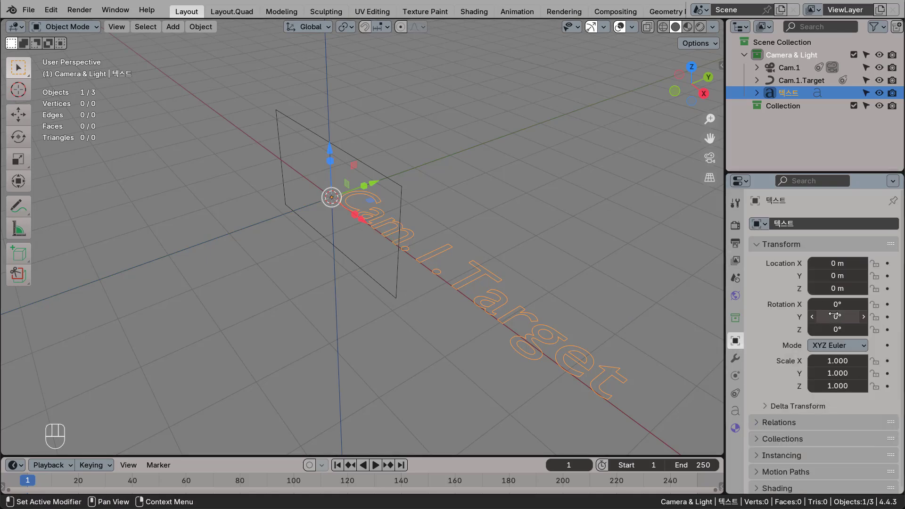
left_click_drag(837, 304, 877, 304)
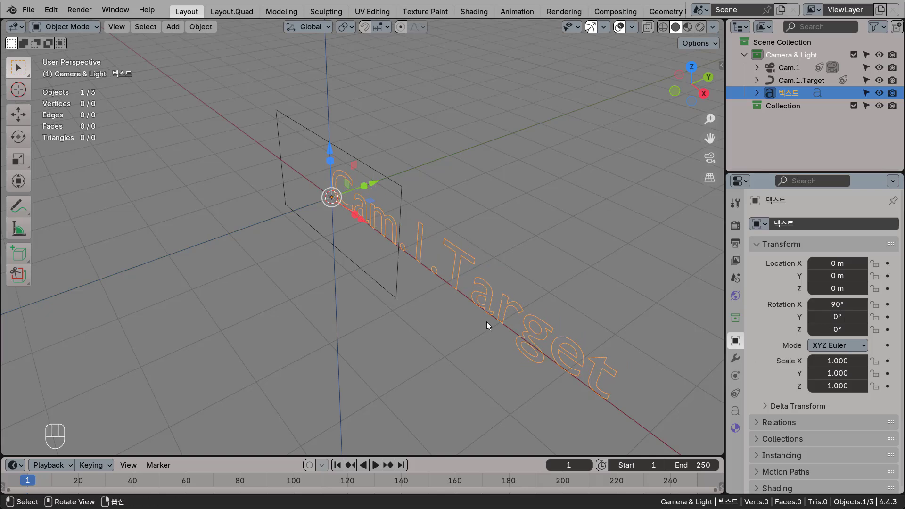
In the front orthographic view, move the text just above the rectangle's upper-left corner, to about X -1.91 m and Z 1.19 m.
scroll(478, 318, "down", 2)
middle_click_drag(465, 359, 540, 312)
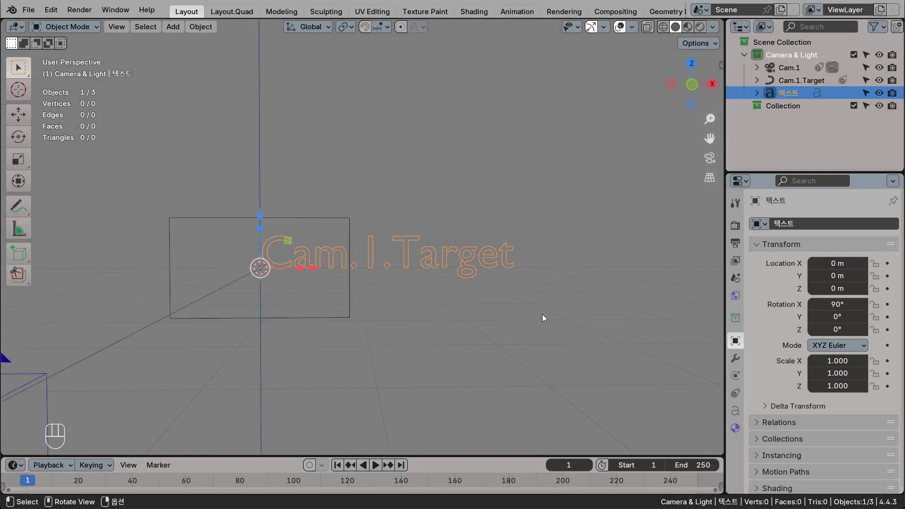
key("KP_1")
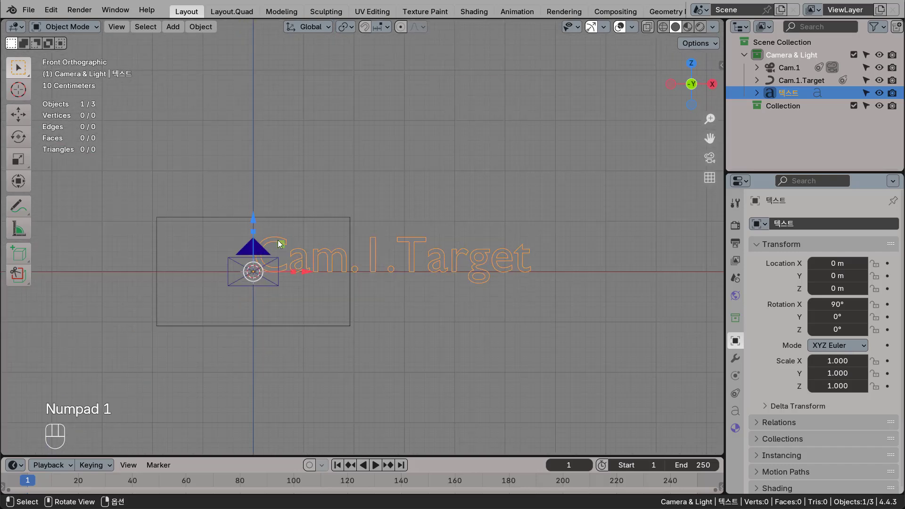
left_click_drag(277, 241, 183, 185)
scroll(215, 278, "up", 2)
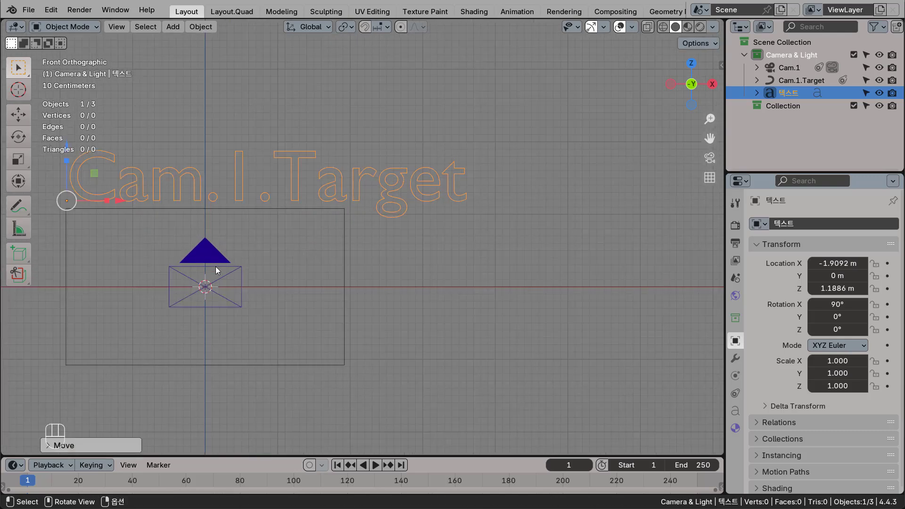
middle_click_drag(216, 270, 417, 274, "shift")
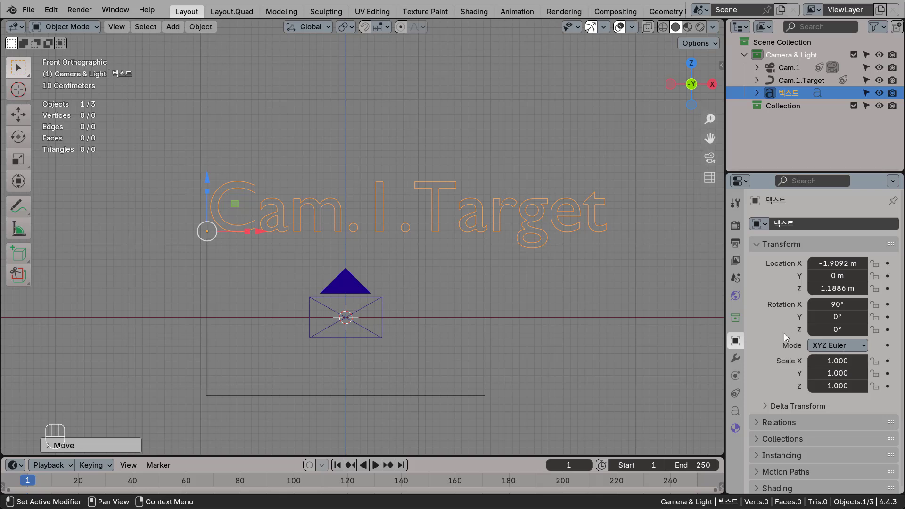
Load Roboto-Thin.ttf from the Windows Fonts folder as the text's regular font.
scroll(785, 334, "down", 4)
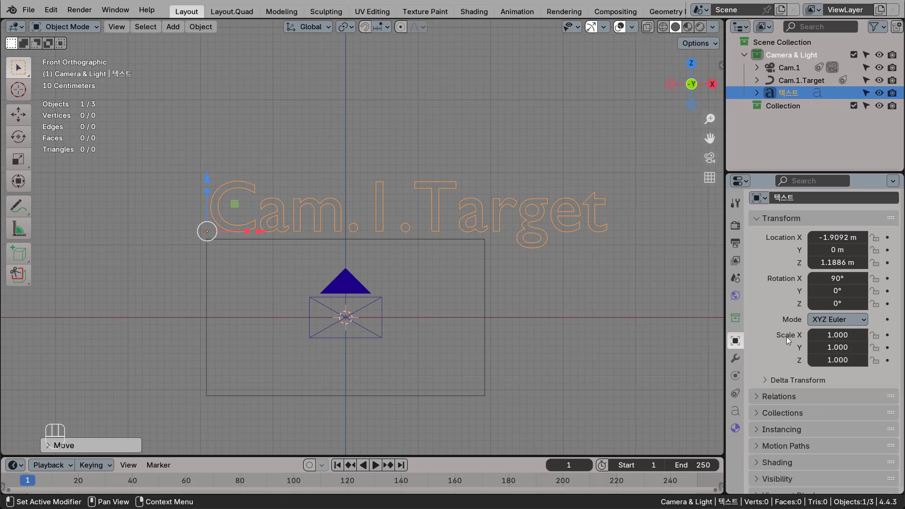
left_click(736, 410)
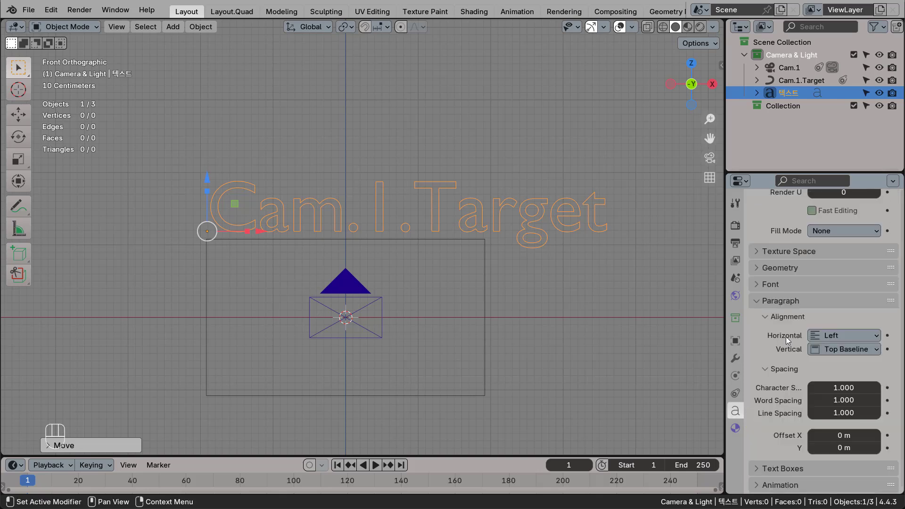
left_click(757, 284)
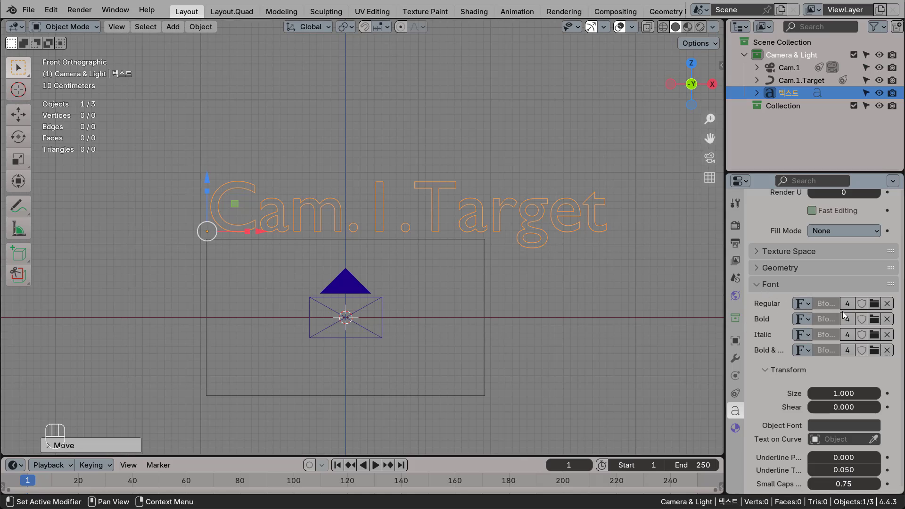
left_click(875, 304)
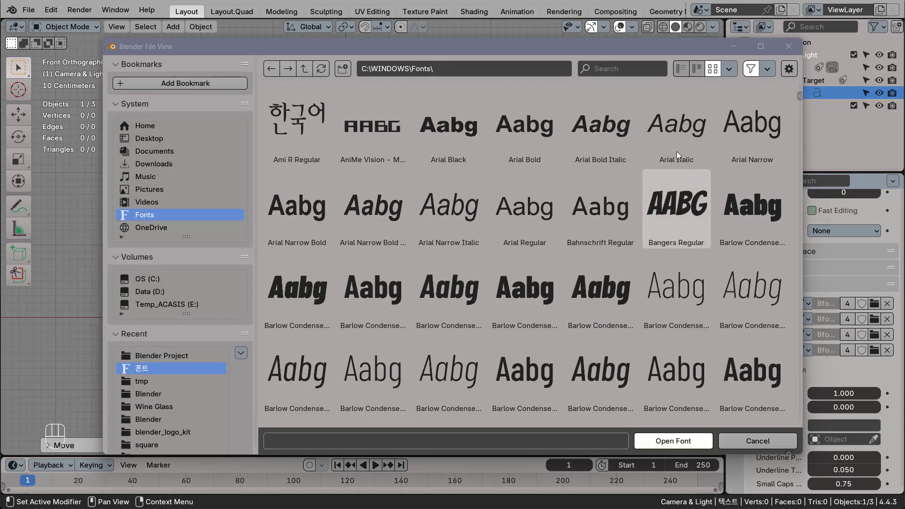
left_click_drag(797, 106, 809, 352)
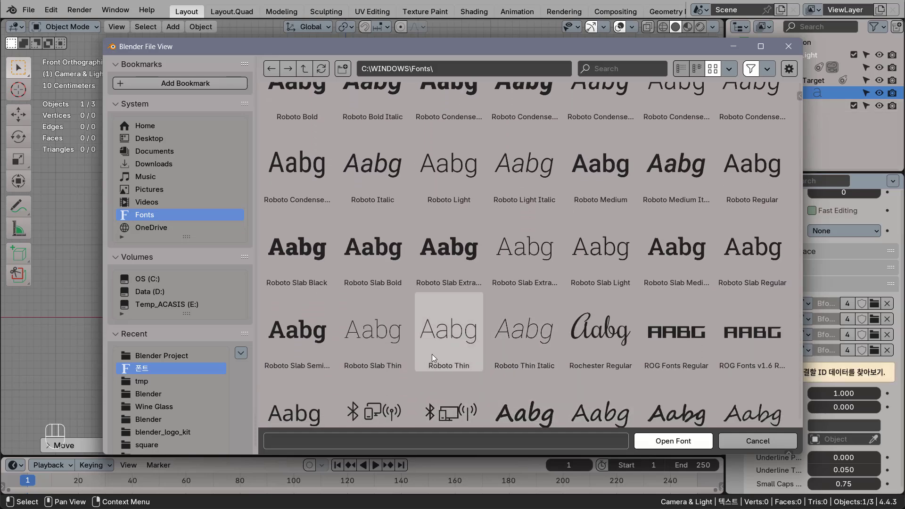
left_click(451, 334)
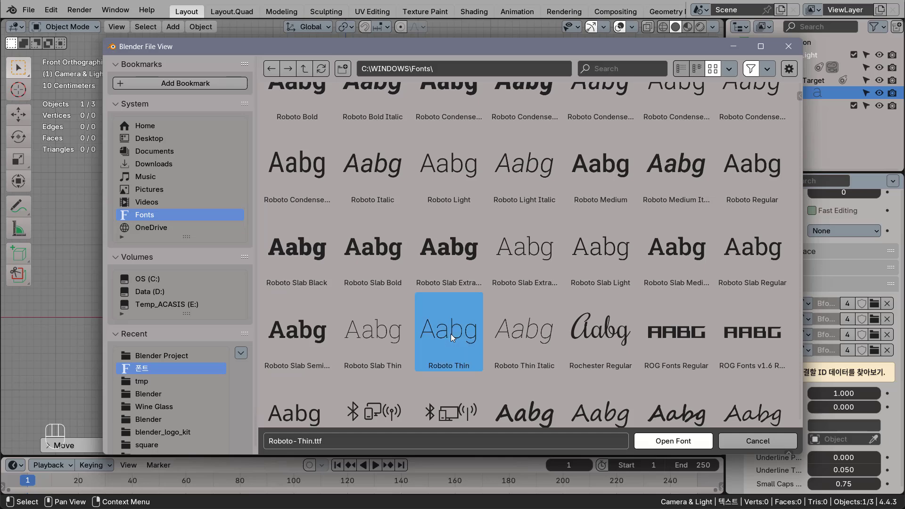
left_click(674, 442)
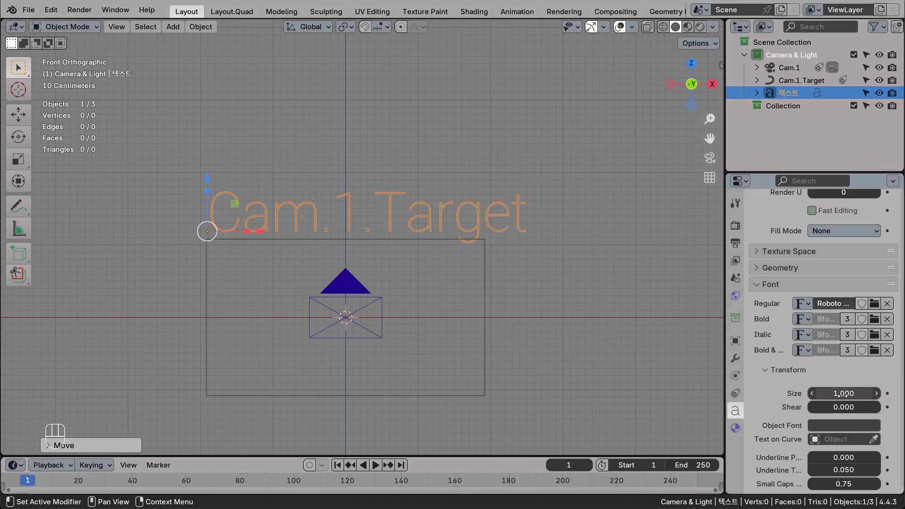
Set the text size to 0.3 and nudge the label into line with the rectangle's upper-left corner.
left_click_drag(840, 393, 792, 394)
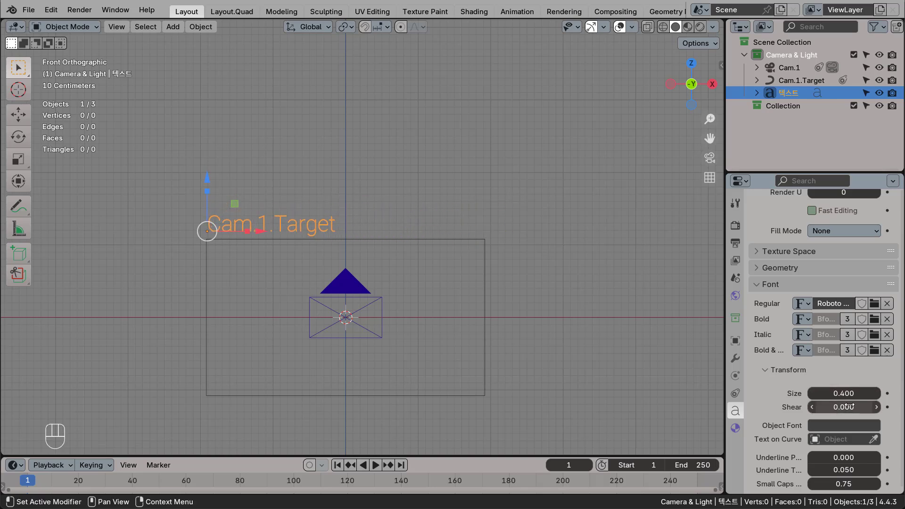
left_click(848, 393)
type("0.3")
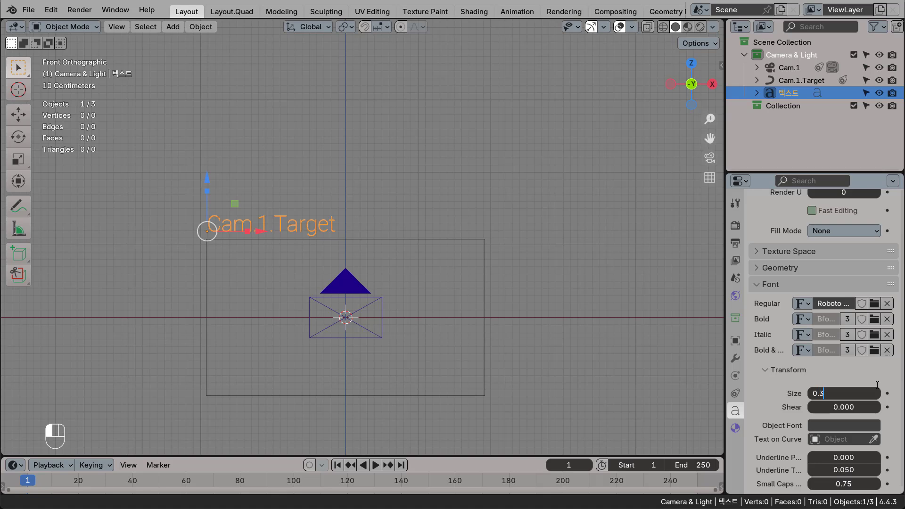
key("Return")
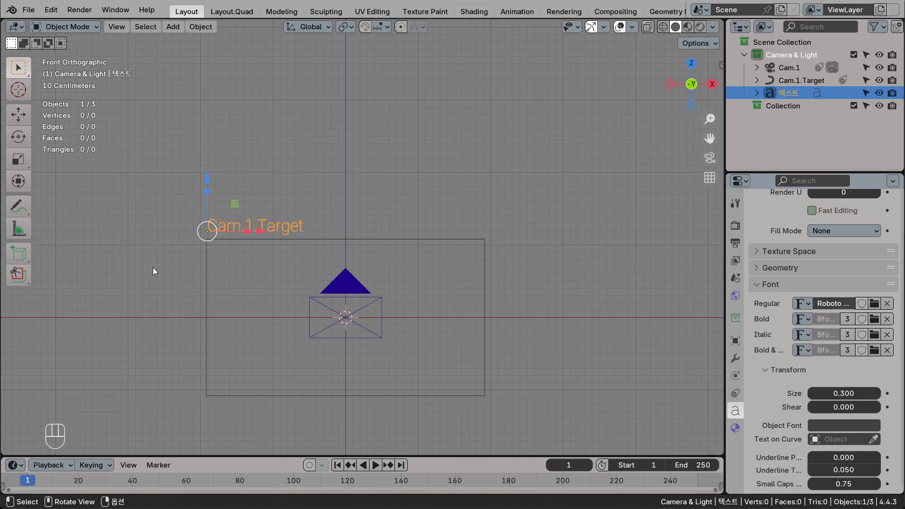
scroll(193, 248, "up", 3)
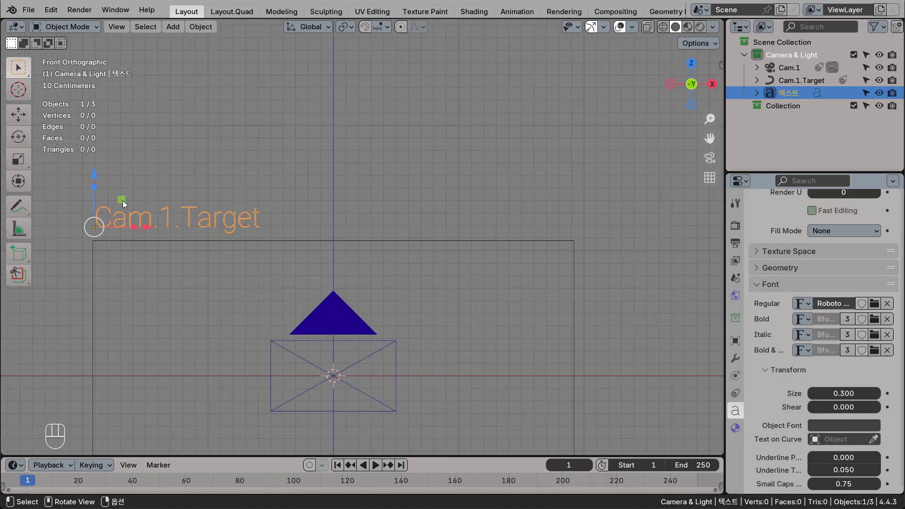
left_click_drag(123, 200, 121, 203)
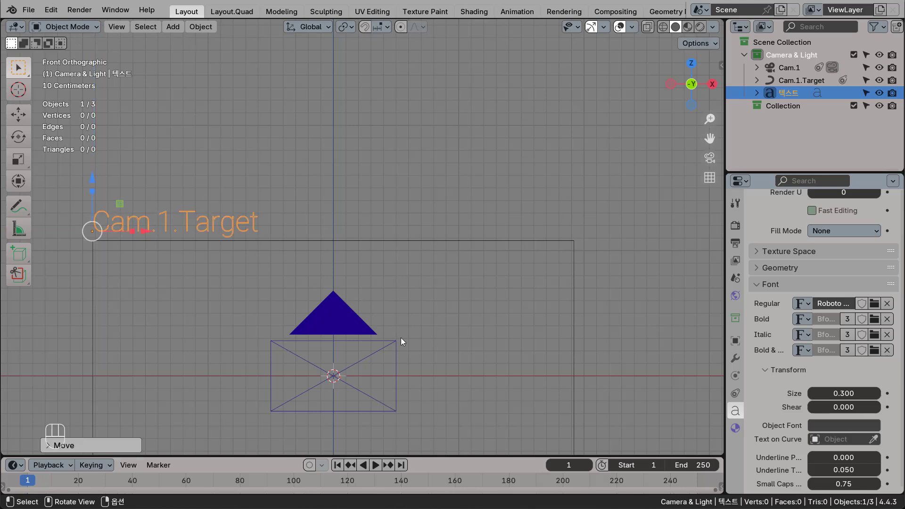
Parent the text object to the Cam.1.Target rectangle.
middle_click_drag(384, 339, 493, 283, "shift")
left_click(502, 211)
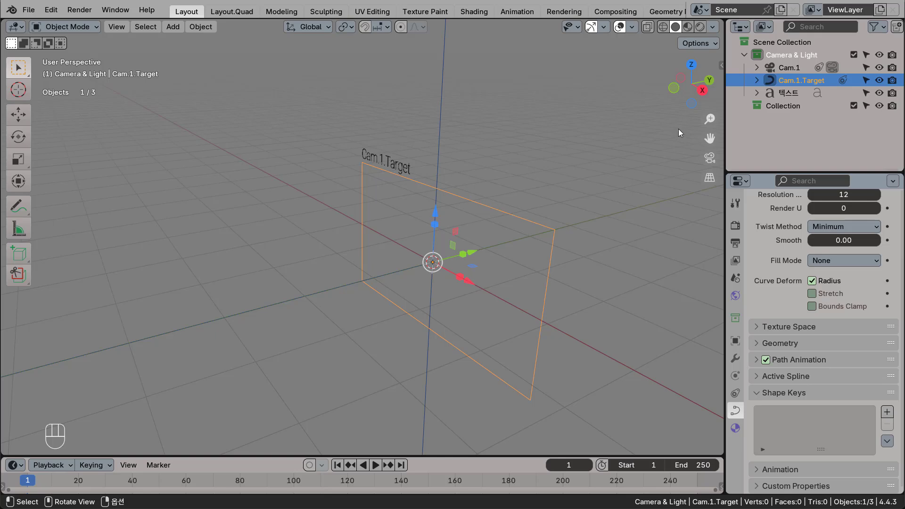
left_click(816, 96)
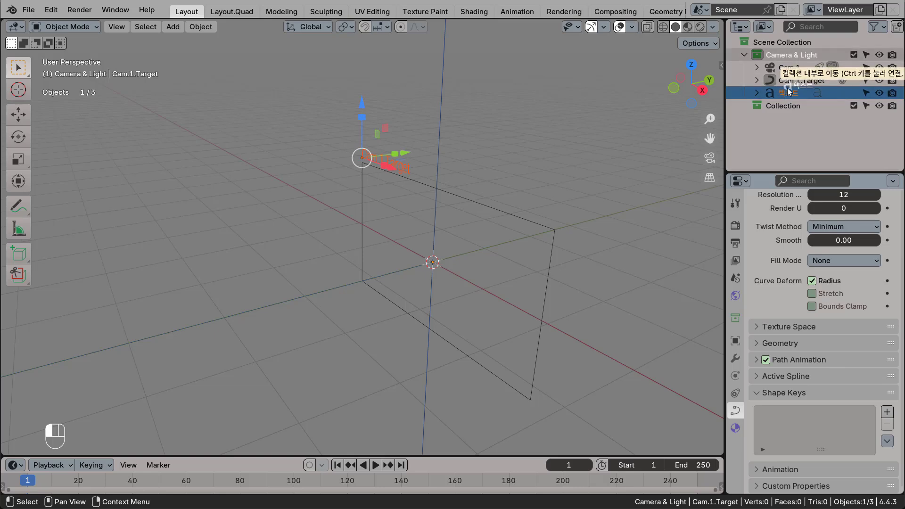
left_click_drag(785, 93, 794, 82, "shift")
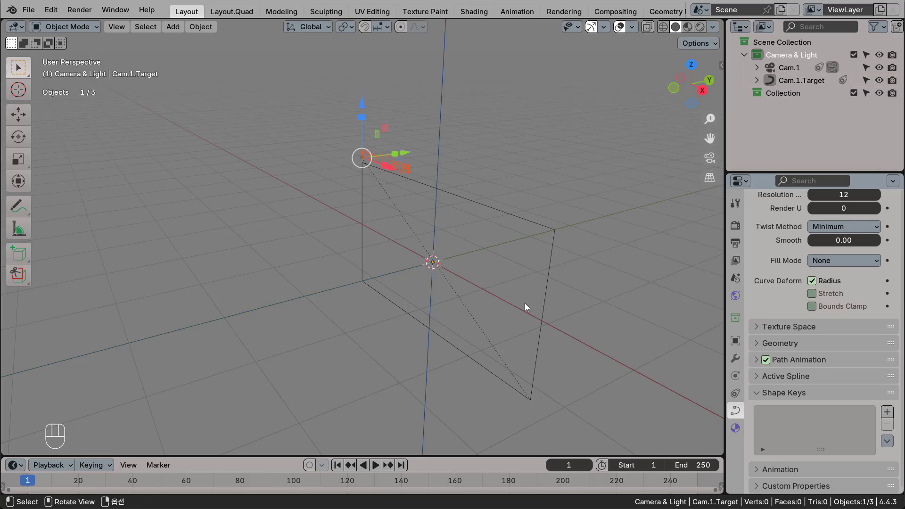
Switch the spline direction of the Cam.1.Target rectangle with all its points selected in Edit Mode.
middle_click_drag(524, 303, 561, 278)
left_click(798, 80)
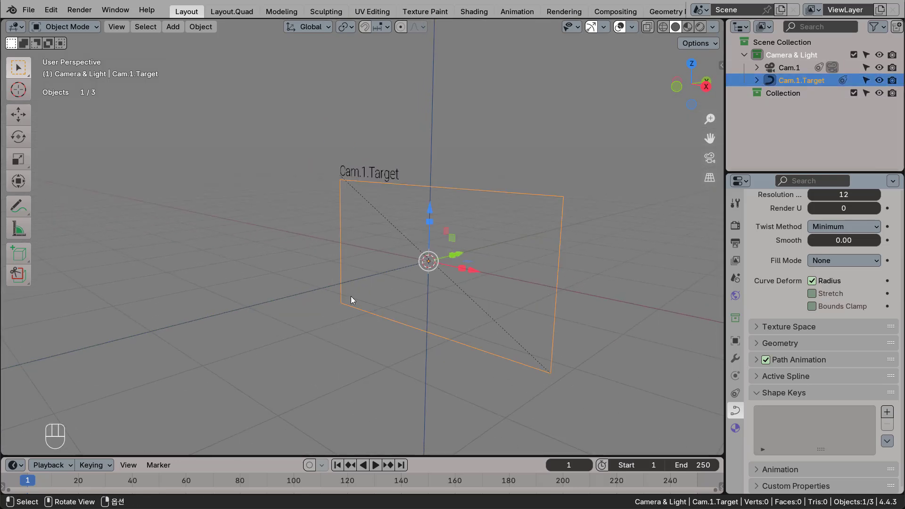
middle_click_drag(409, 322, 415, 264)
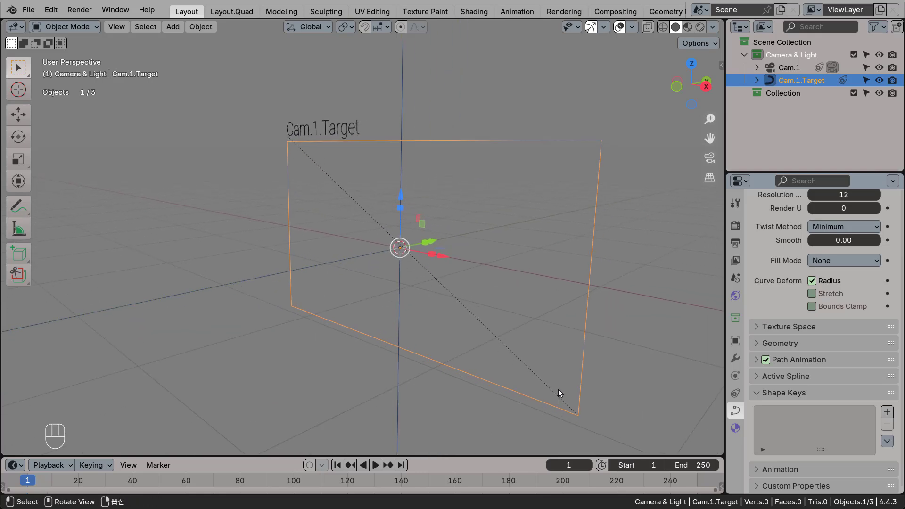
middle_click_drag(560, 392, 573, 207)
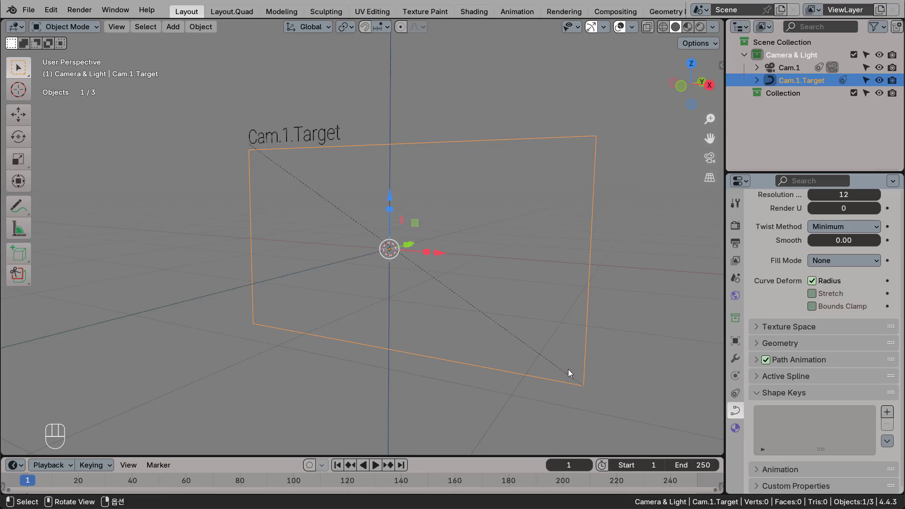
scroll(568, 372, "down", 1)
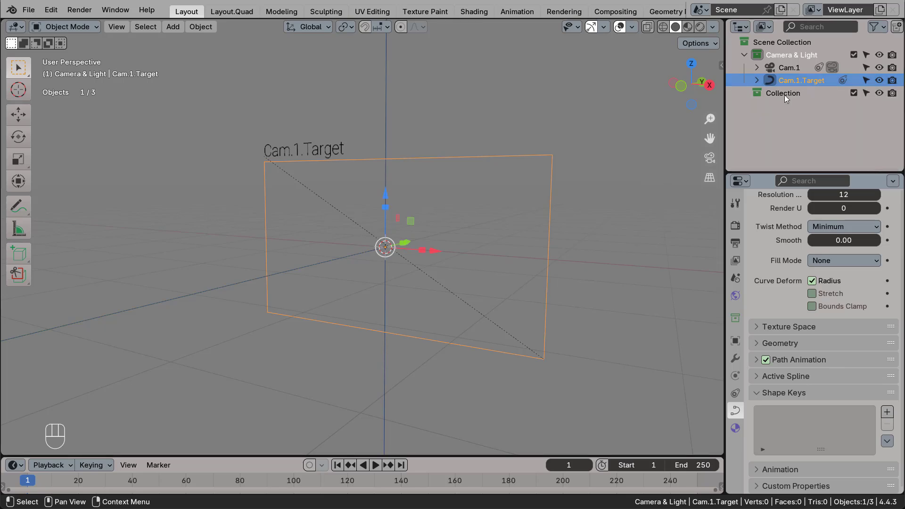
key("Tab")
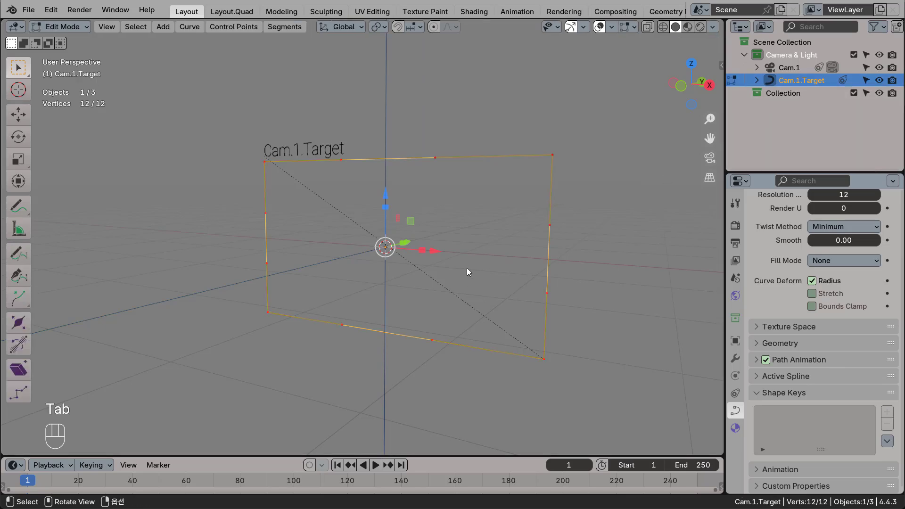
right_click(565, 125)
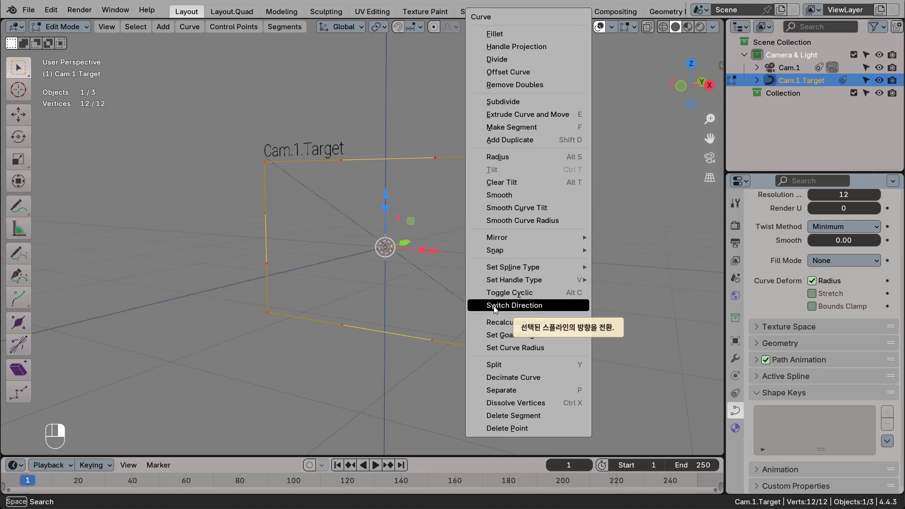
left_click(513, 308)
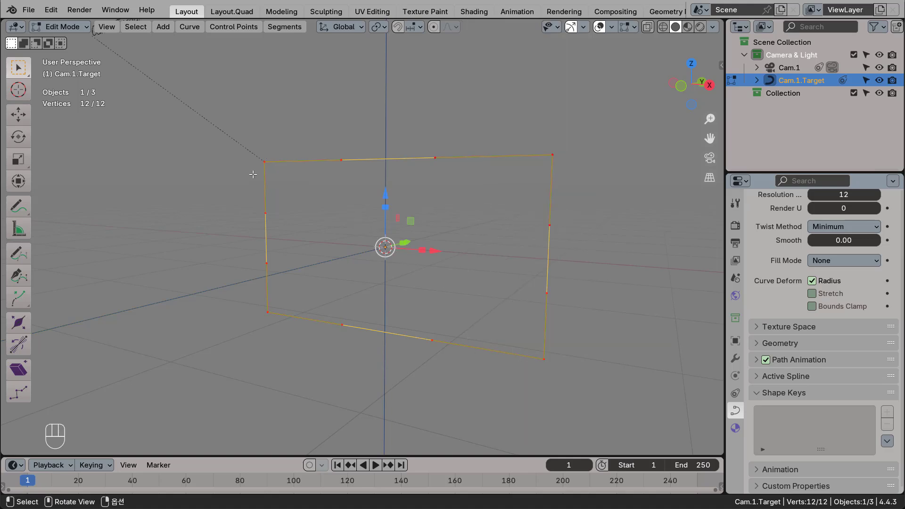
scroll(302, 198, "down", 4)
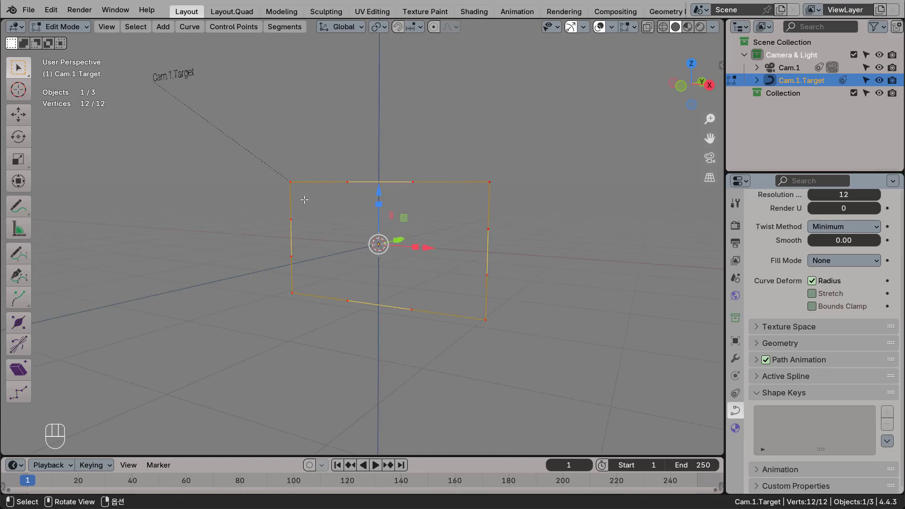
Return to Object Mode and move the Cam.1.Target text label in front view so it sits just above the rectangle's upper-left corner.
key("Tab")
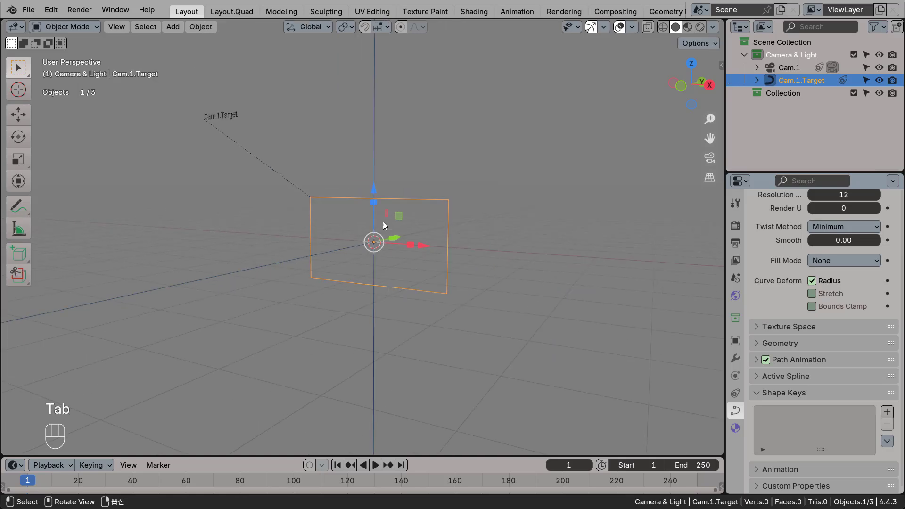
key("KP_1")
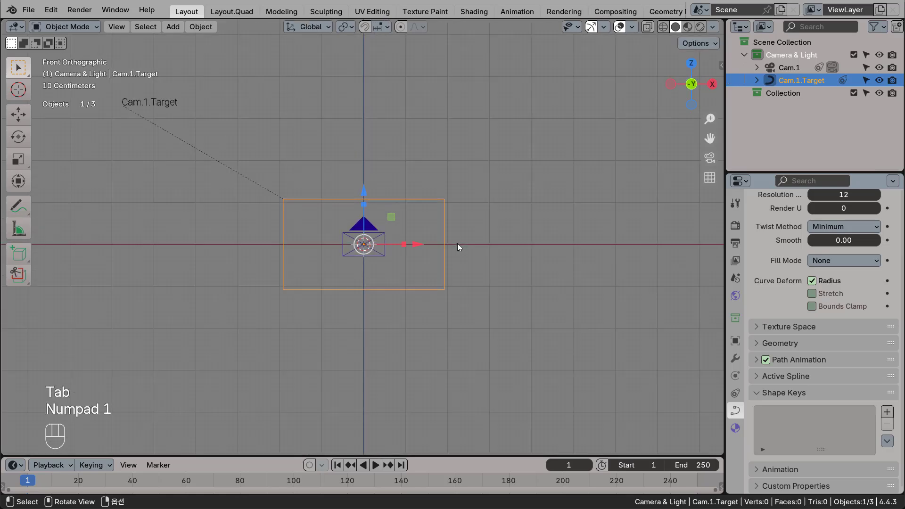
middle_click_drag(372, 235, 405, 247, "shift")
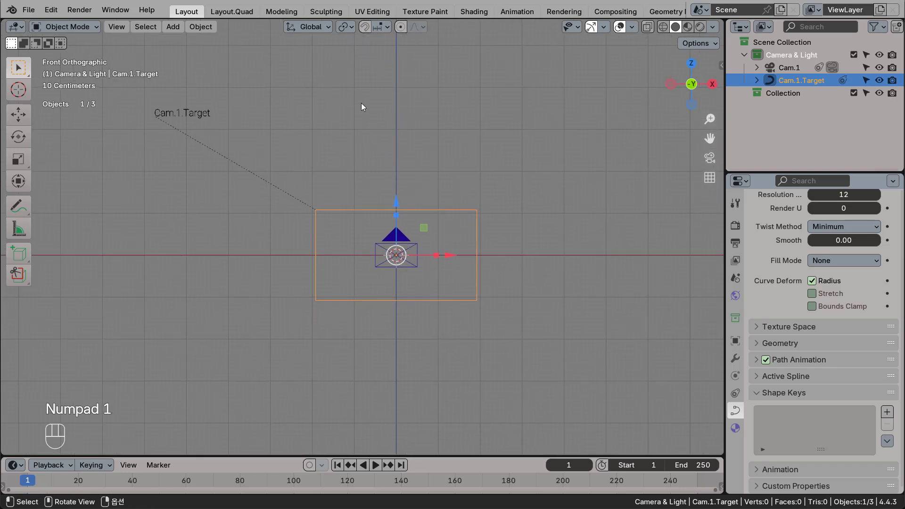
left_click(182, 111)
left_click_drag(184, 89, 353, 180)
scroll(326, 213, "up", 6)
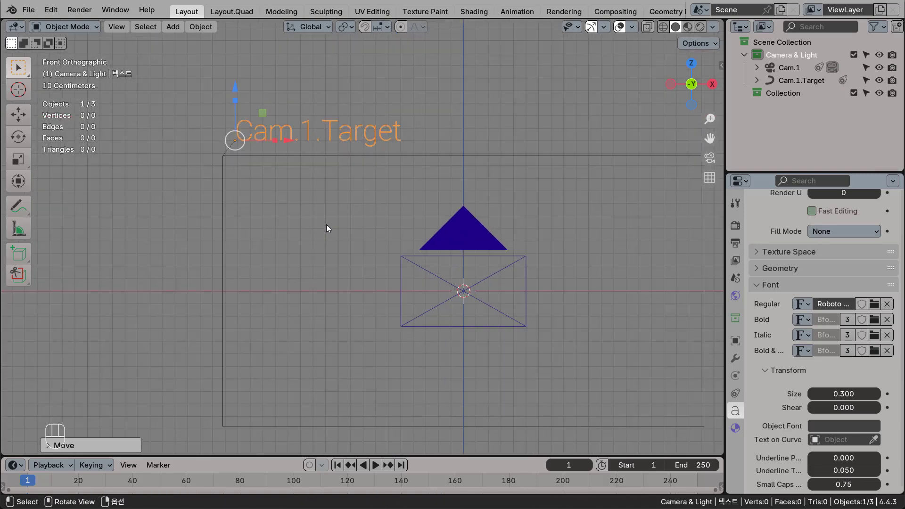
scroll(255, 175, "up", 2)
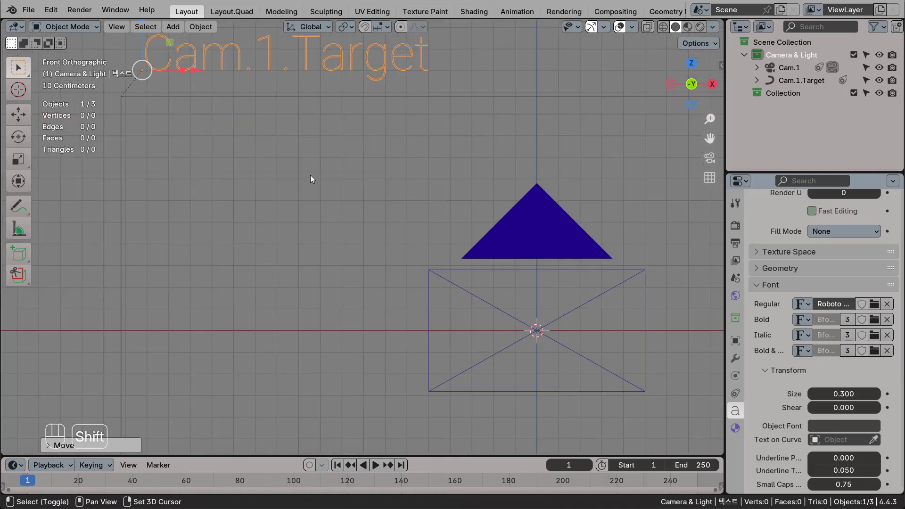
middle_click_drag(330, 189, 434, 276, "shift")
left_click_drag(276, 135, 250, 145)
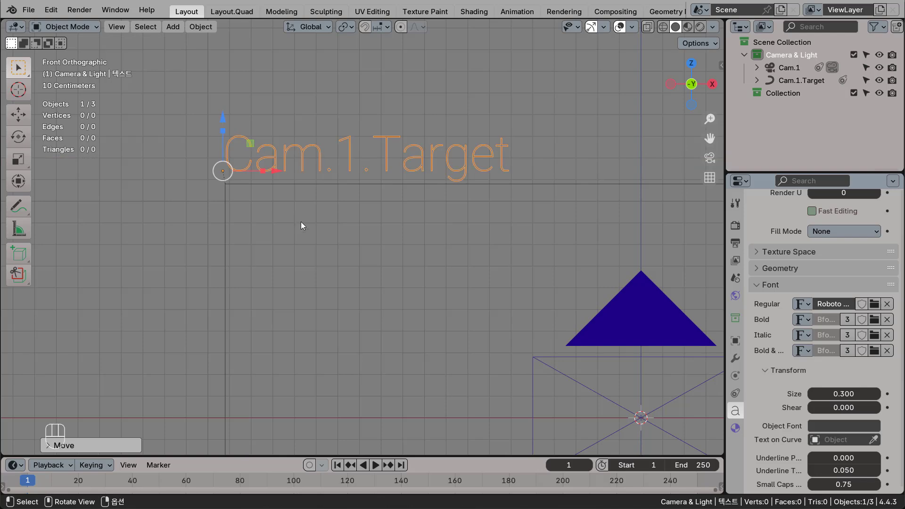
scroll(301, 221, "down", 5)
middle_click_drag(422, 298, 394, 247, "shift")
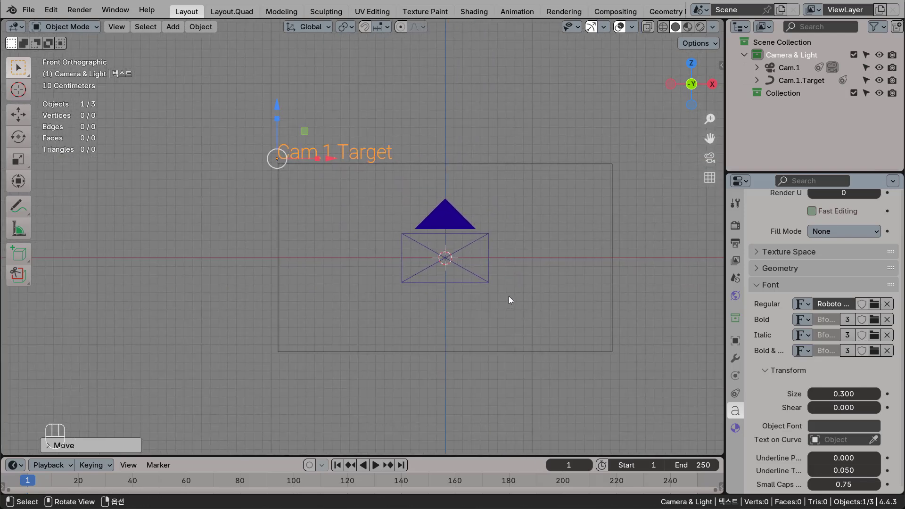
middle_click_drag(573, 258, 464, 297)
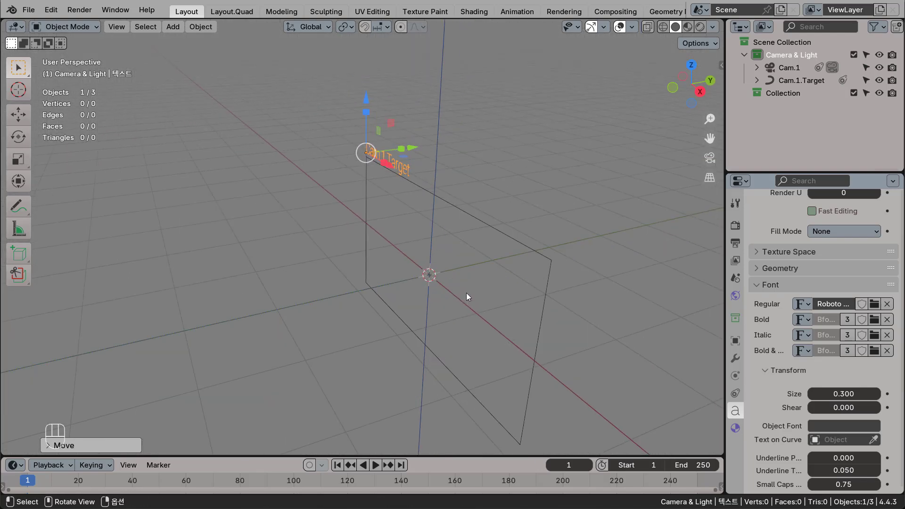
left_click(800, 81)
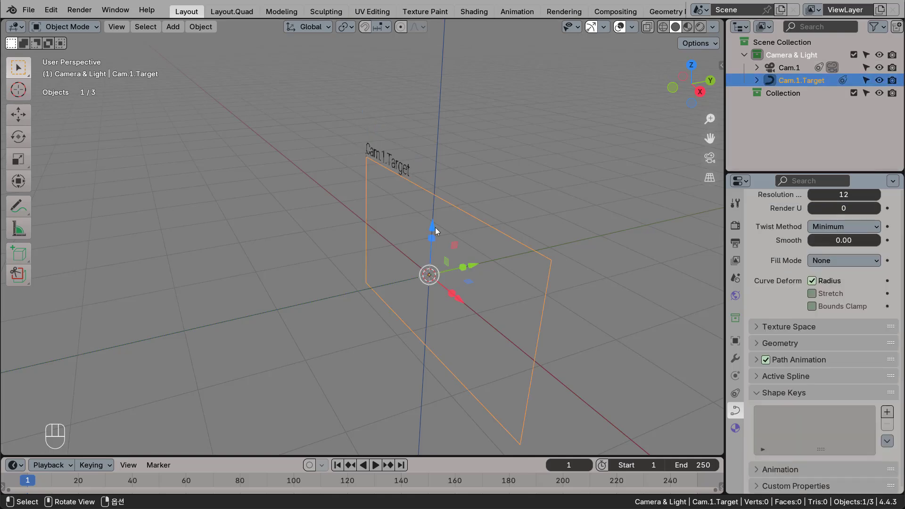
middle_click_drag(435, 228, 387, 190)
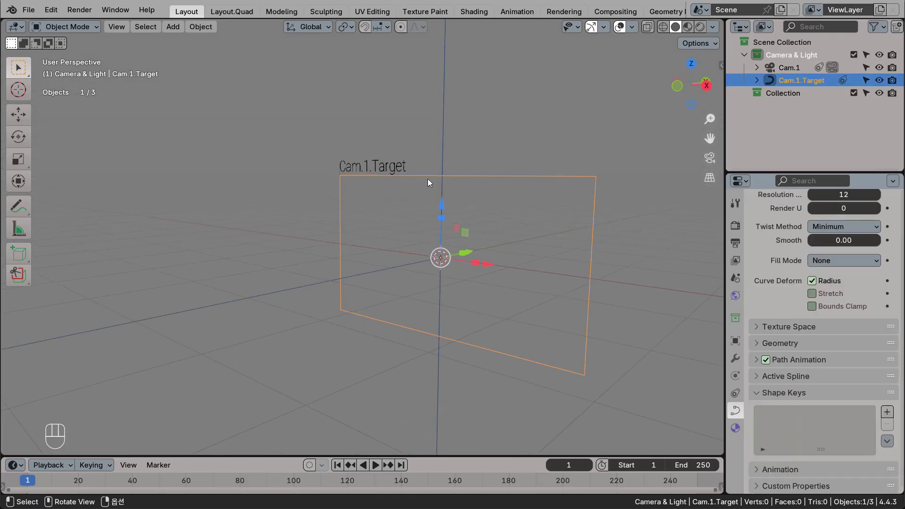
middle_click_drag(355, 196, 391, 219, "shift")
scroll(393, 234, "down", 3)
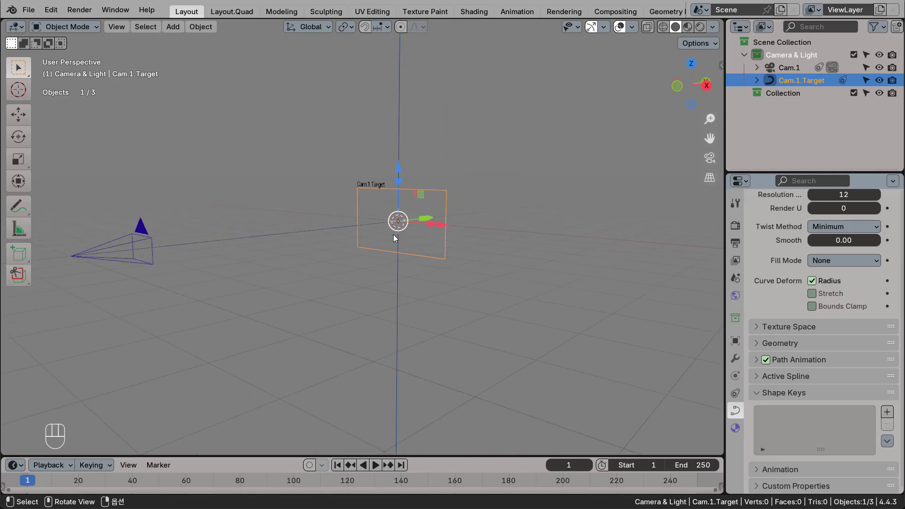
left_click(118, 247)
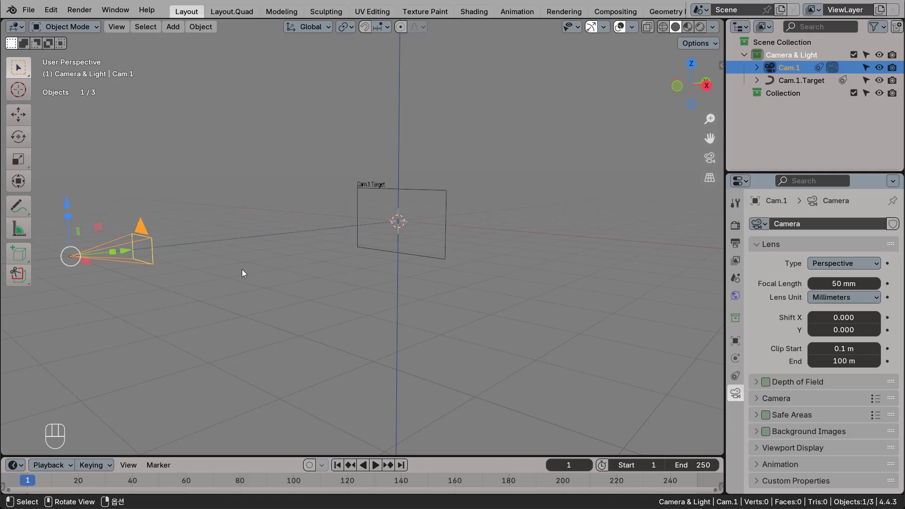
middle_click_drag(258, 279, 346, 280, "shift")
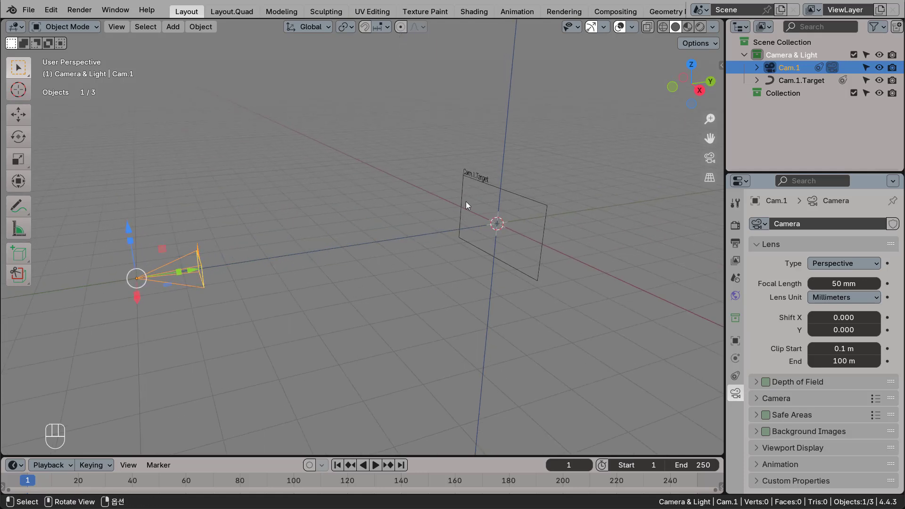
Duplicate the Cam.1.Target text label and place the copy along the global Y axis near the camera.
left_click(482, 178)
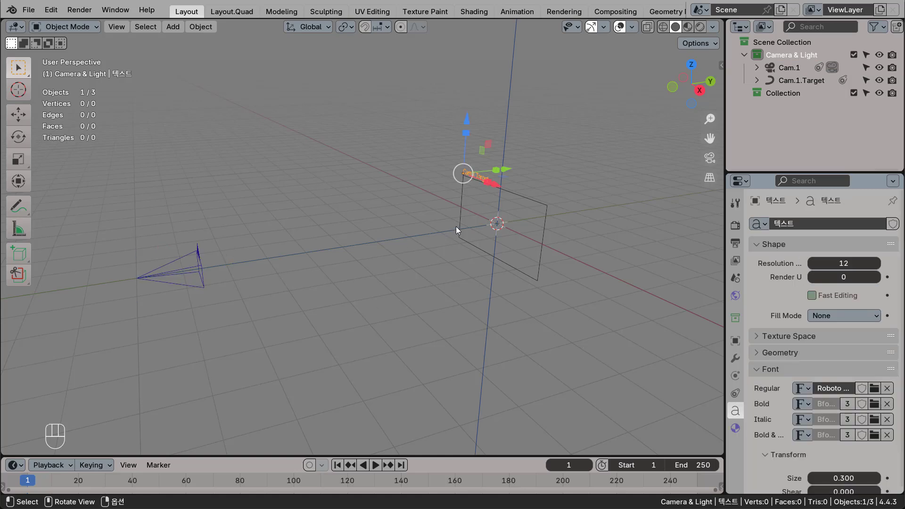
key("shift+d")
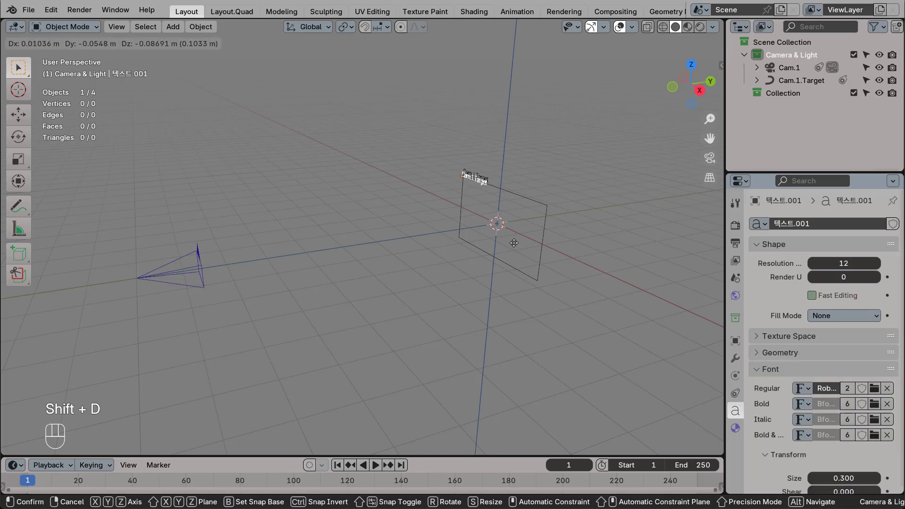
key("y")
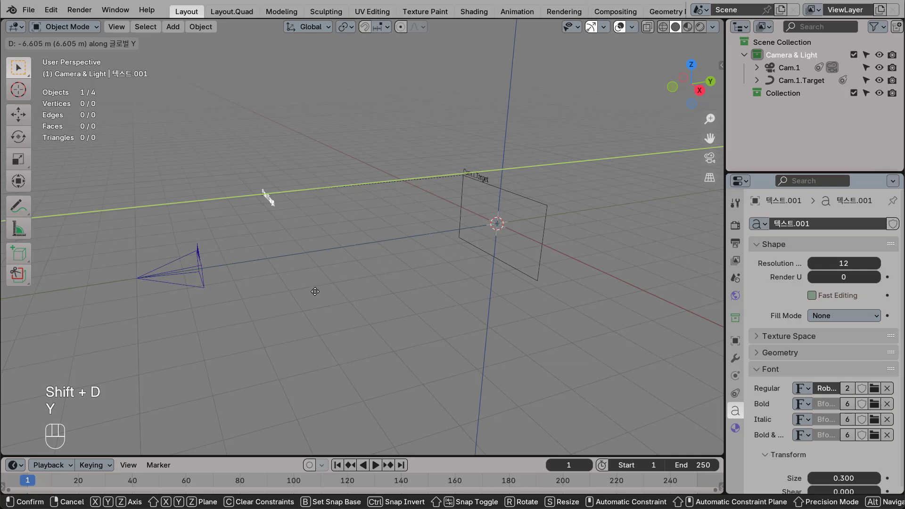
left_click(256, 322)
Position the copied label in front view below the lower-left corner of the Cam.1 camera frame.
middle_click_drag(257, 324, 304, 293)
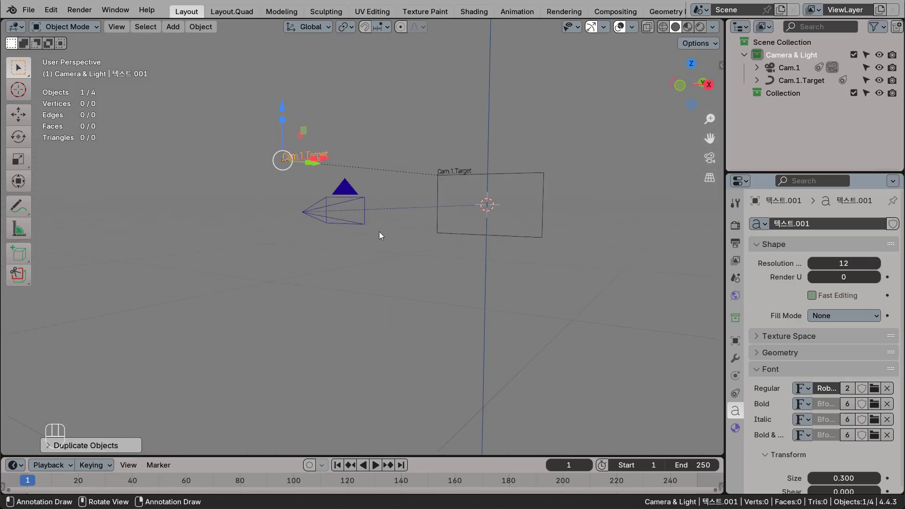
key("KP_1")
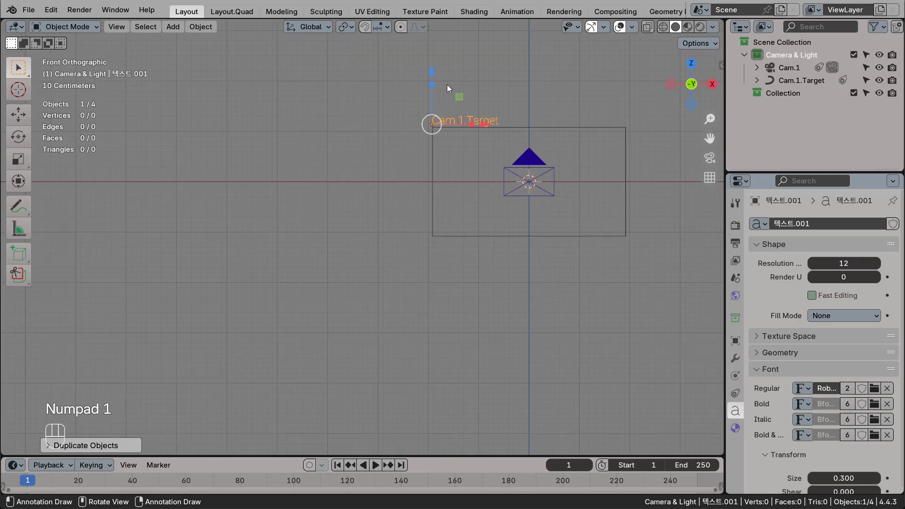
left_click_drag(459, 97, 536, 185)
scroll(576, 298, "up", 2)
middle_click_drag(596, 277, 463, 311, "shift")
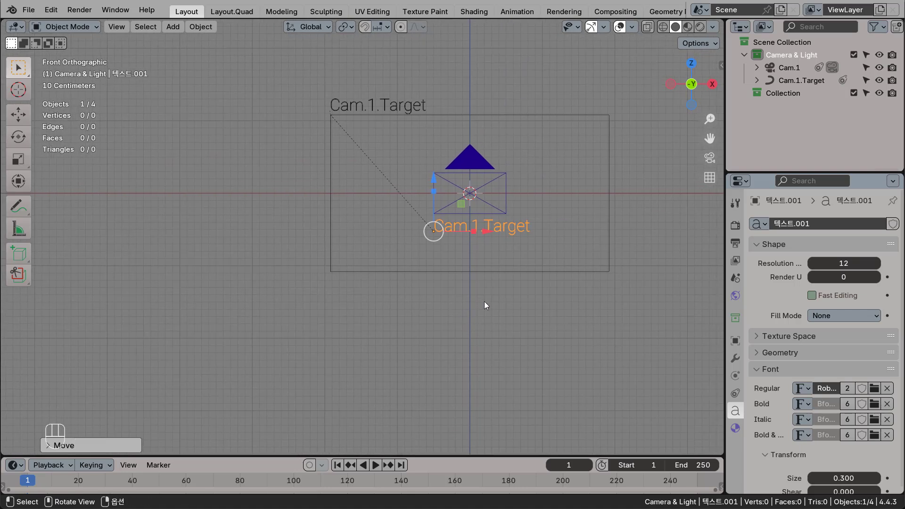
Align the copied label in side view with the plane of the camera's frame, just beneath its lower edge.
scroll(490, 299, "up", 1)
key("KP_3")
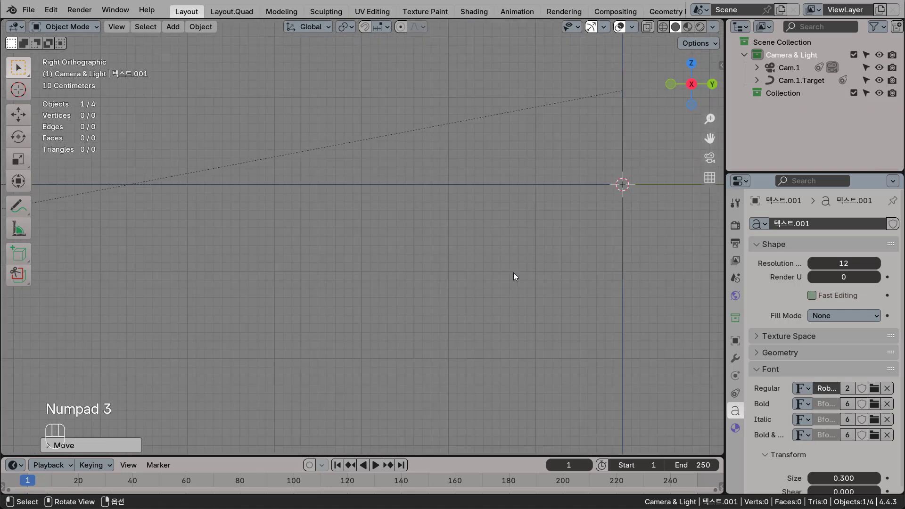
middle_click_drag(252, 299, 390, 347, "shift")
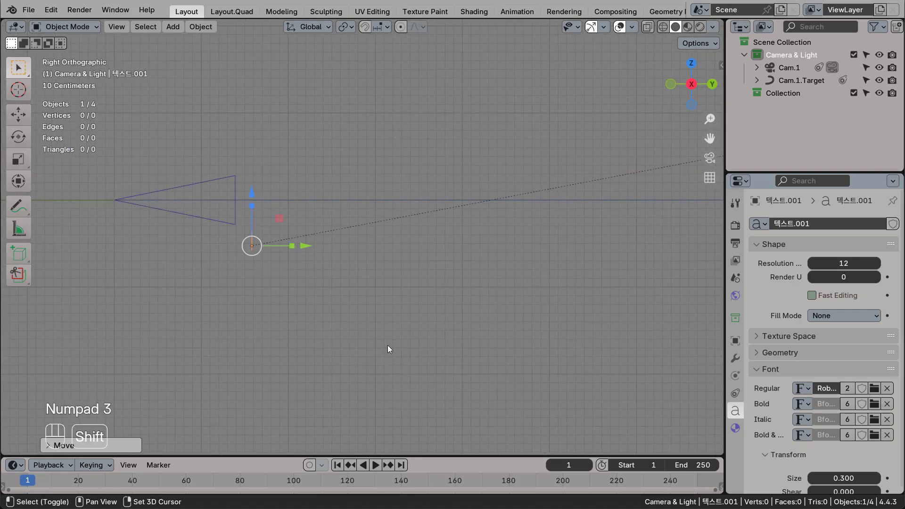
scroll(245, 278, "up", 3)
middle_click_drag(230, 282, 446, 315, "shift")
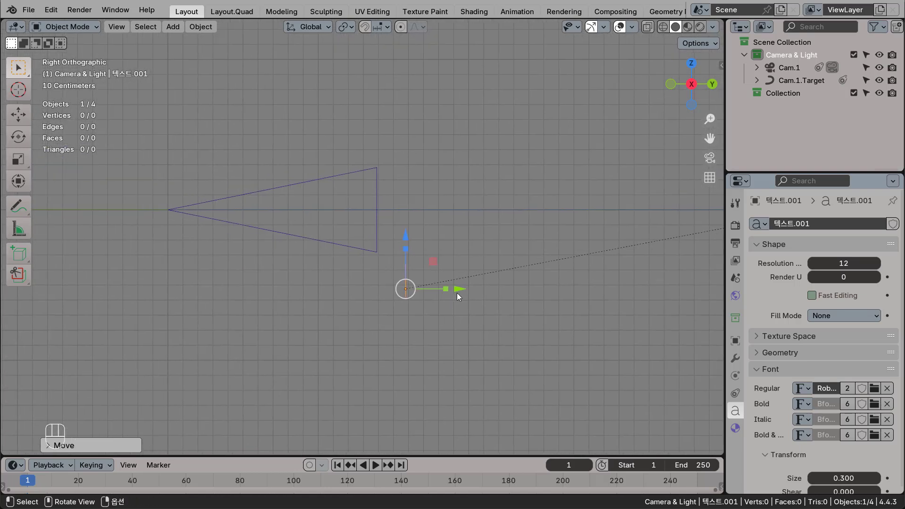
left_click_drag(457, 293, 393, 272)
scroll(368, 304, "up", 3)
scroll(368, 303, "up", 1)
middle_click_drag(468, 350, 355, 293)
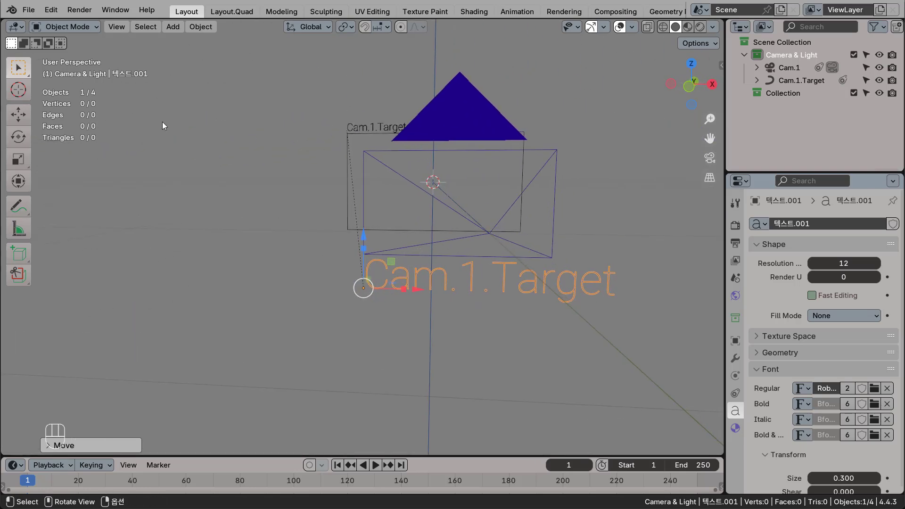
Shorten the copied label's text to "Cam.1" in Edit Mode and return to Object Mode.
key("Tab")
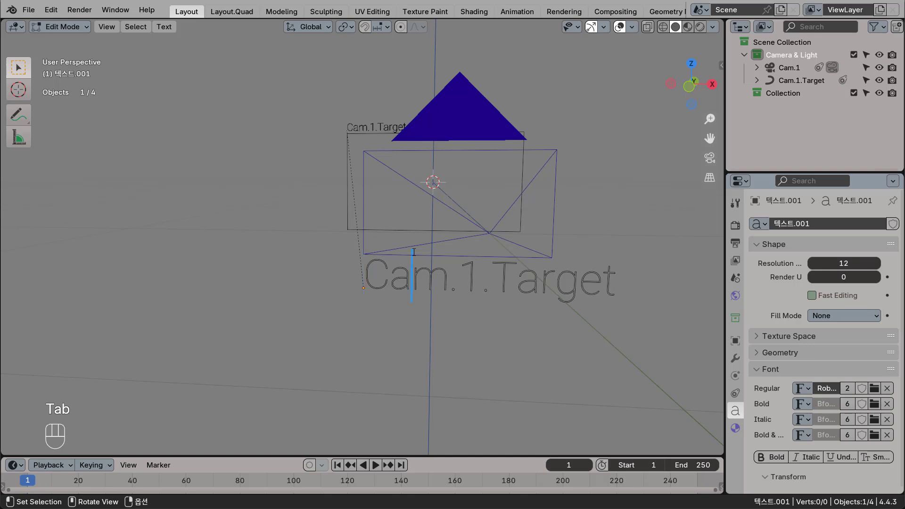
key("Right")
key("Right")
key("Right")
key("Right")
key("Right")
key("Right")
key("Right")
key("Right")
key("Right")
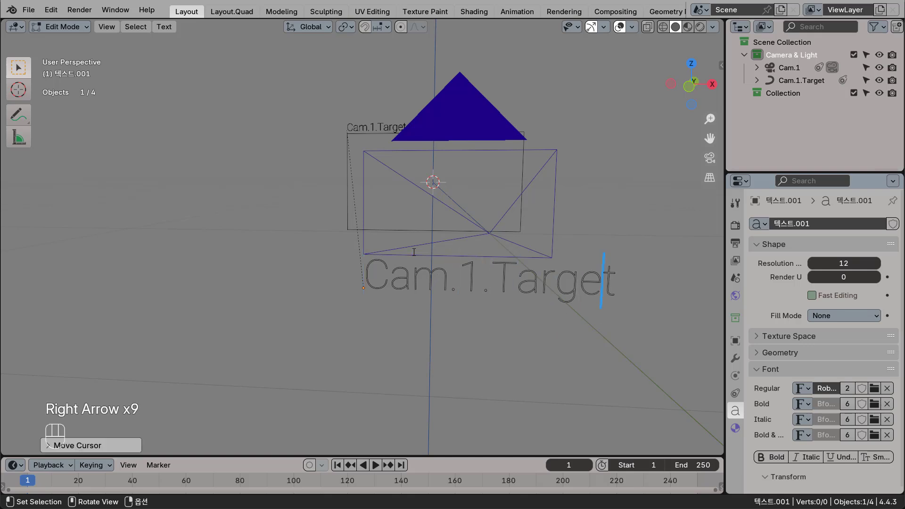
key("Right")
key("BackSpace")
key("BackSpace")
key("BackSpace")
key("BackSpace")
key("BackSpace")
key("BackSpace")
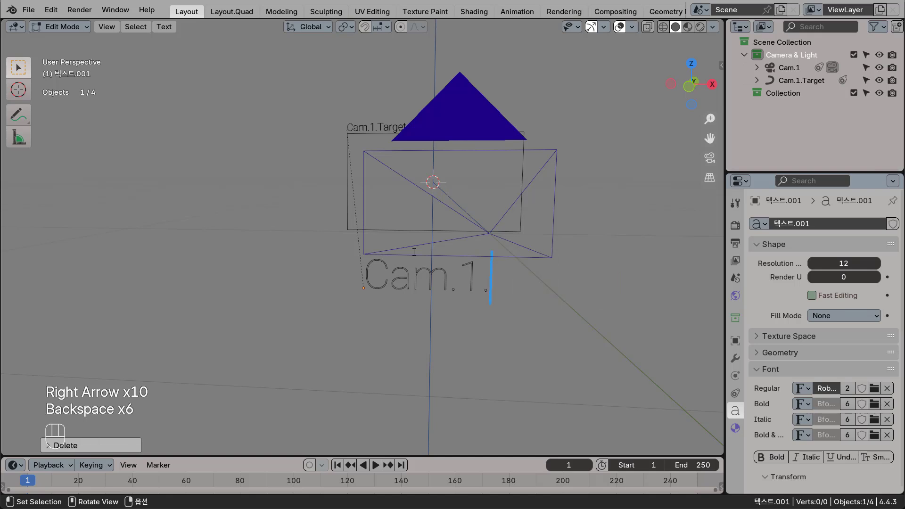
key("BackSpace")
key("Tab")
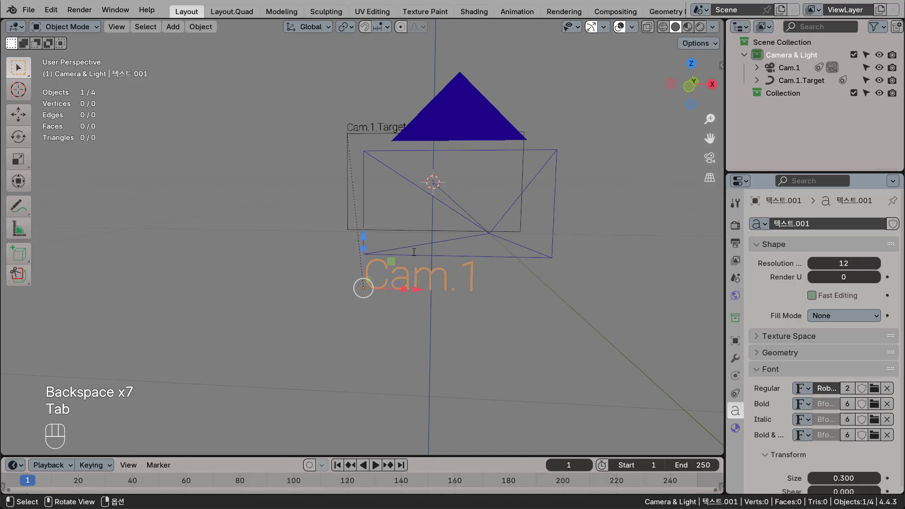
Clear the Cam.1 label's parent with the Clear and Keep Transformation option.
middle_click_drag(420, 264, 437, 256)
middle_click_drag(373, 256, 253, 249)
scroll(369, 249, "down", 2)
scroll(459, 218, "down", 1)
scroll(460, 219, "down", 4)
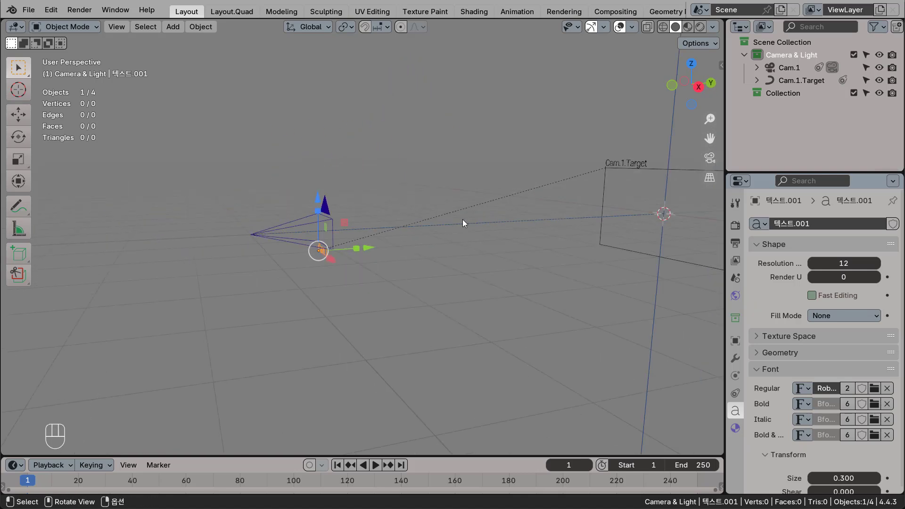
middle_click_drag(529, 197, 476, 216, "shift")
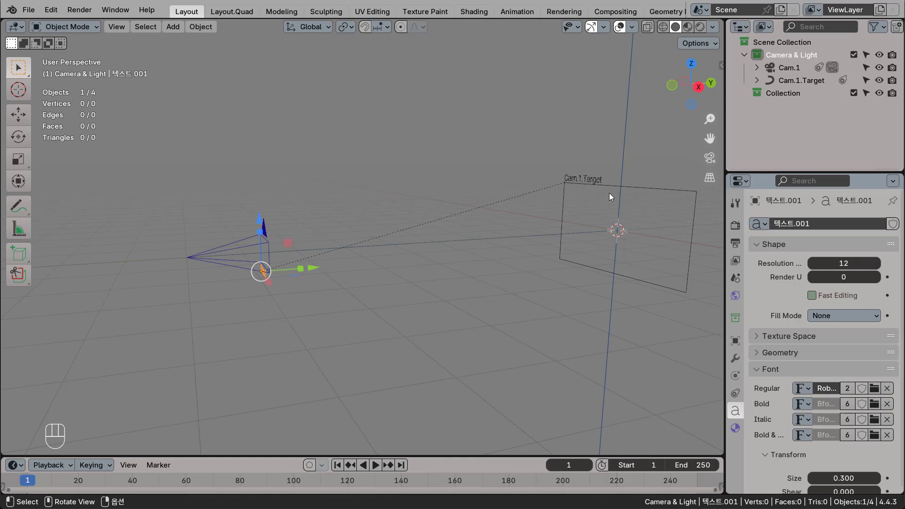
scroll(250, 288, "up", 2)
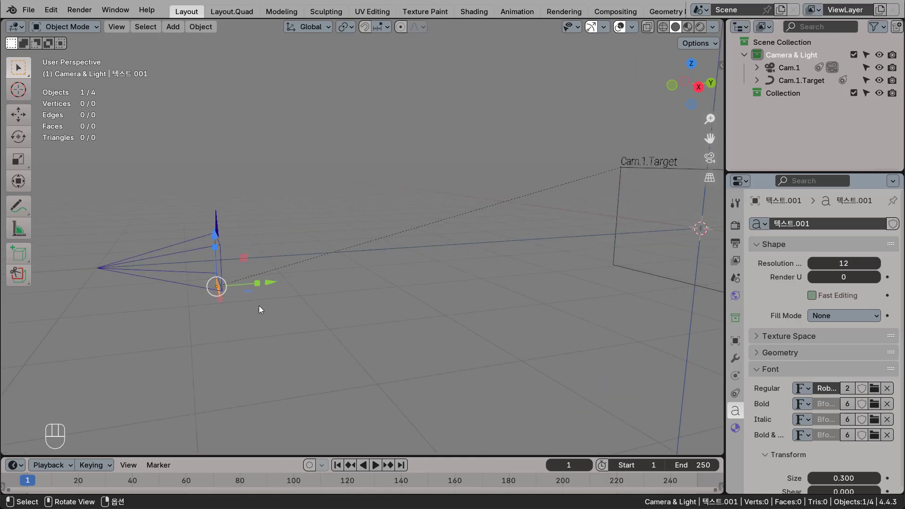
middle_click_drag(261, 305, 373, 268)
scroll(256, 280, "up", 2)
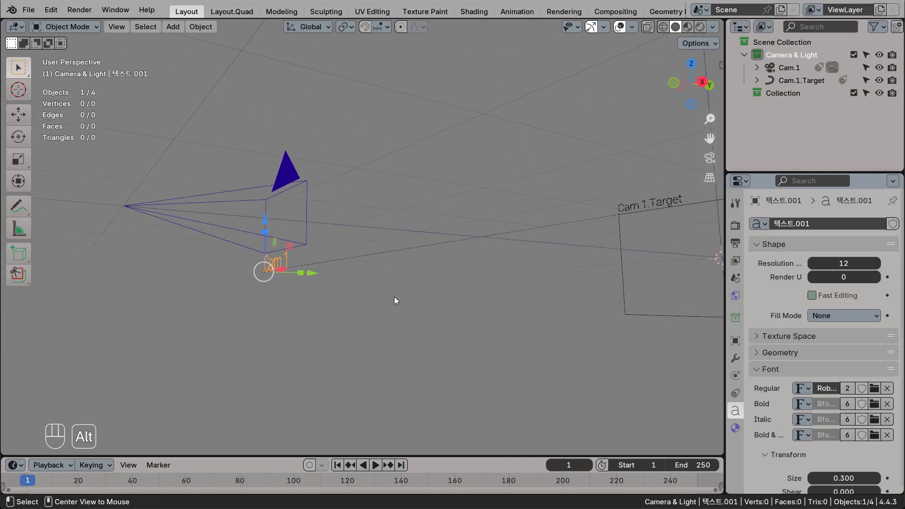
key("alt+p")
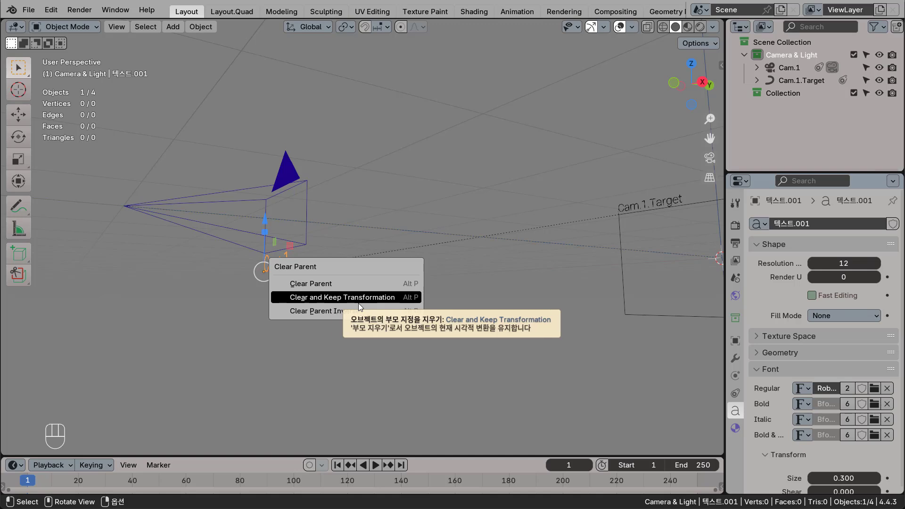
left_click(324, 298)
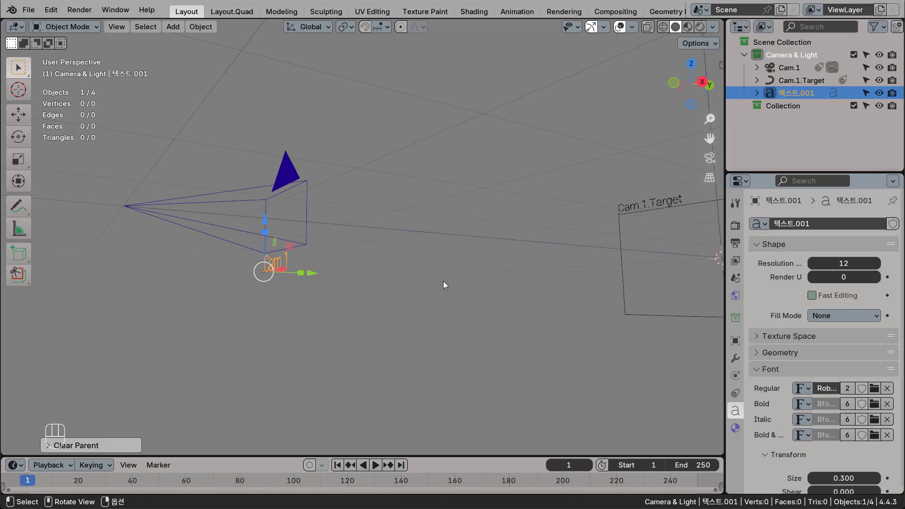
middle_click_drag(442, 282, 408, 295)
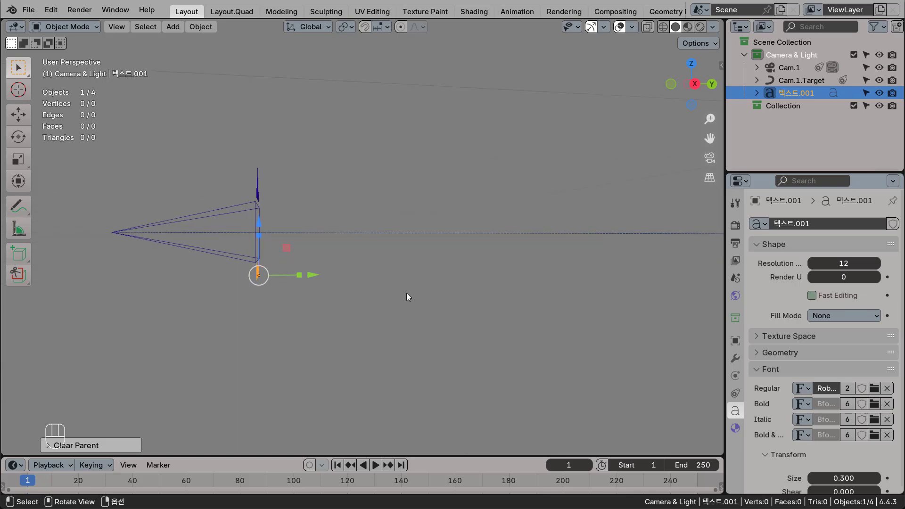
key("KP_1")
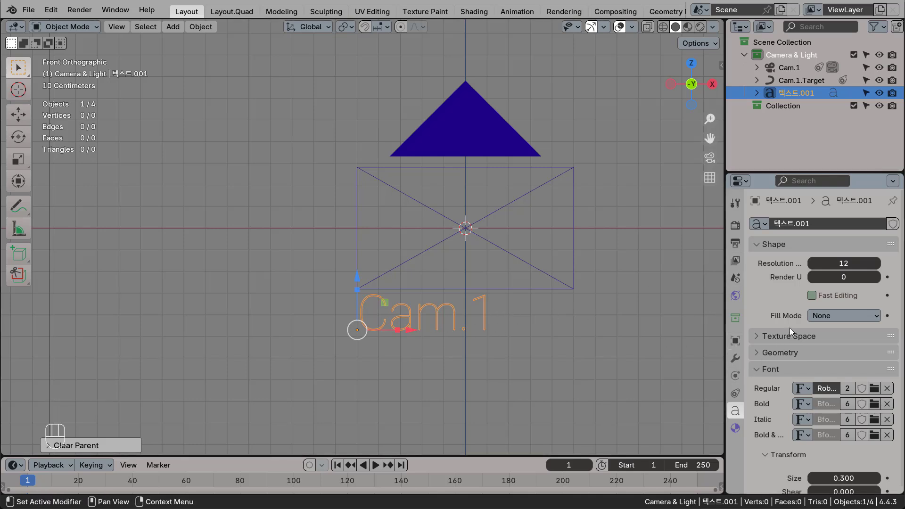
Set the Cam.1 label's horizontal paragraph alignment to Center.
scroll(790, 327, "down", 5)
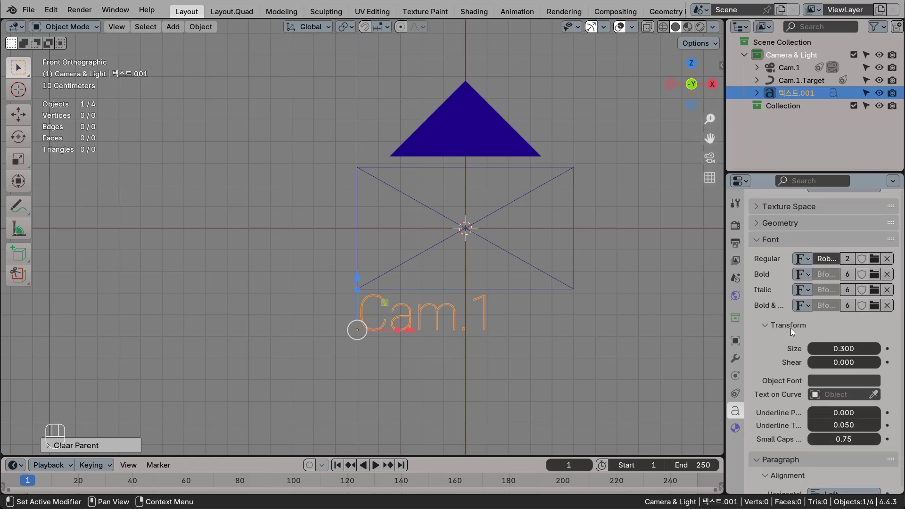
scroll(790, 329, "up", 4)
scroll(790, 329, "down", 5)
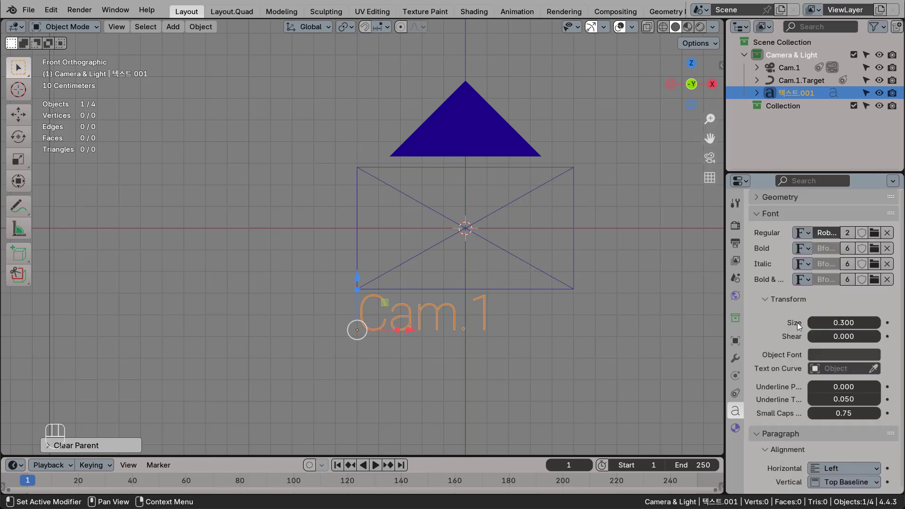
scroll(797, 323, "down", 2)
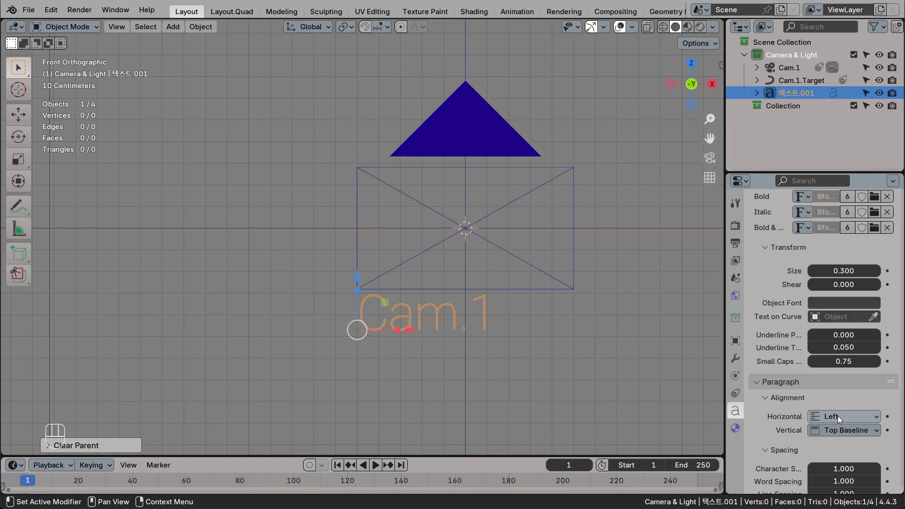
left_click(838, 416)
left_click(839, 445)
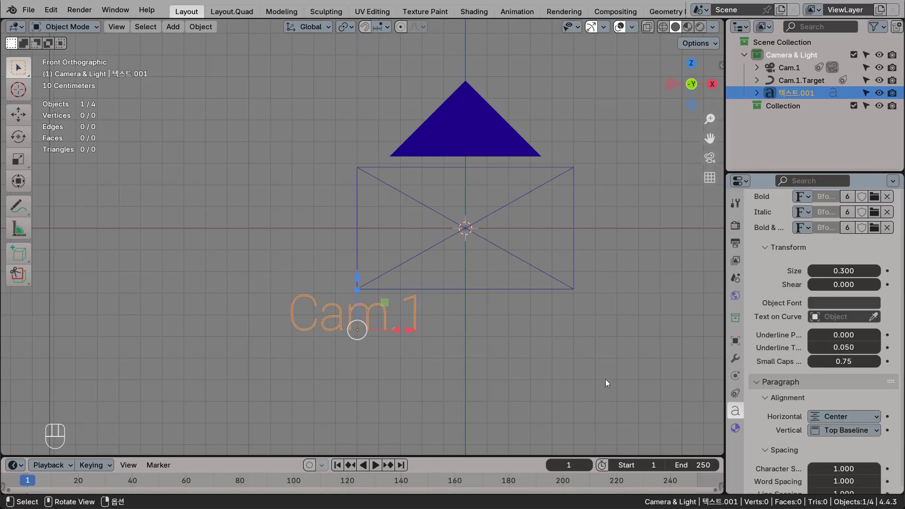
Move the Cam.1 label to the middle of the space below the camera frame and set its X location to 0 m.
left_click_drag(409, 330, 523, 344)
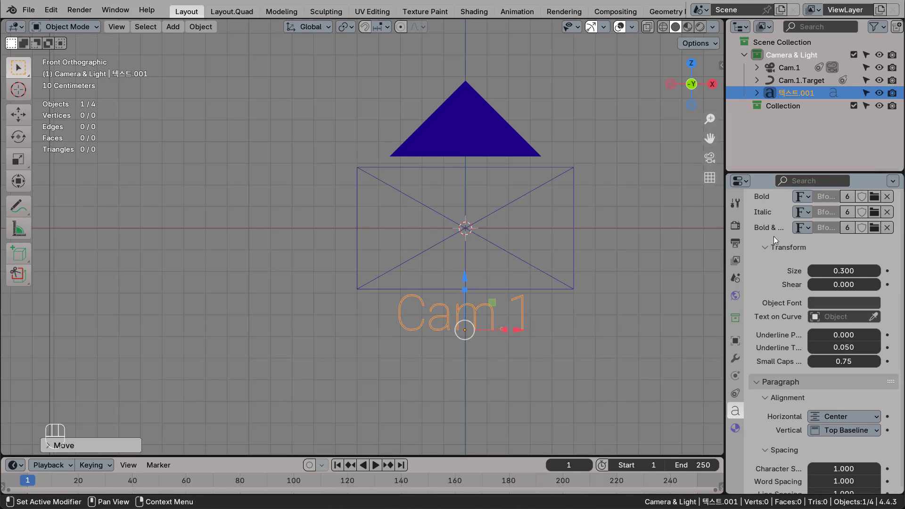
left_click(735, 341)
scroll(872, 273, "up", 3)
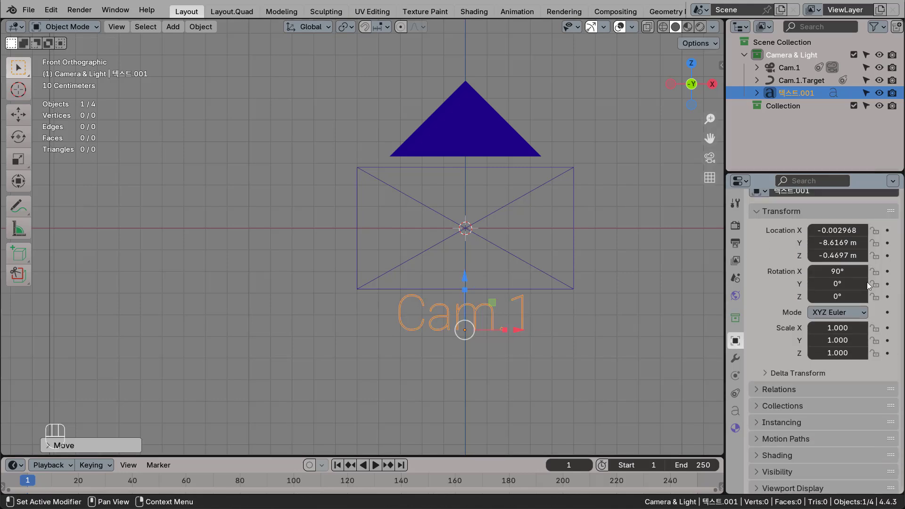
left_click(842, 230)
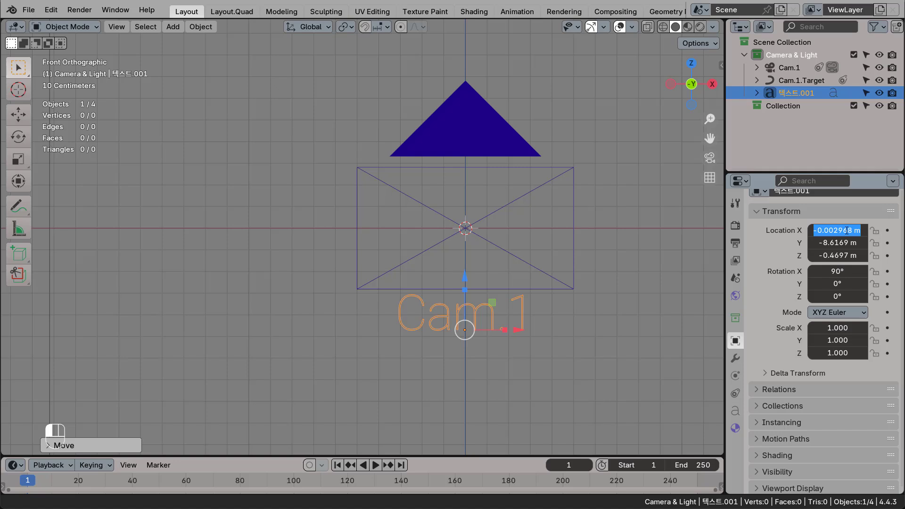
type("0")
key("Return")
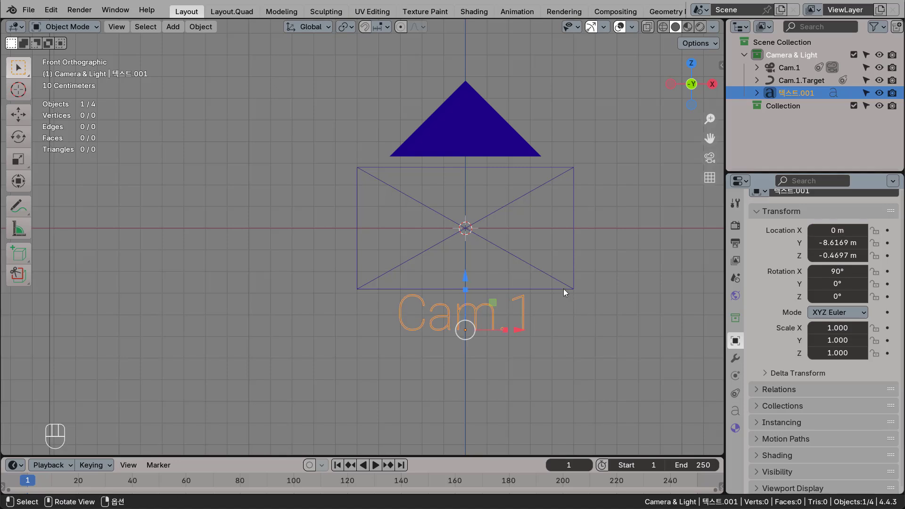
In side view, move the Cam.1 label along Y to about -8.6125 m, flush with the plane of the camera's frame.
scroll(472, 313, "up", 1)
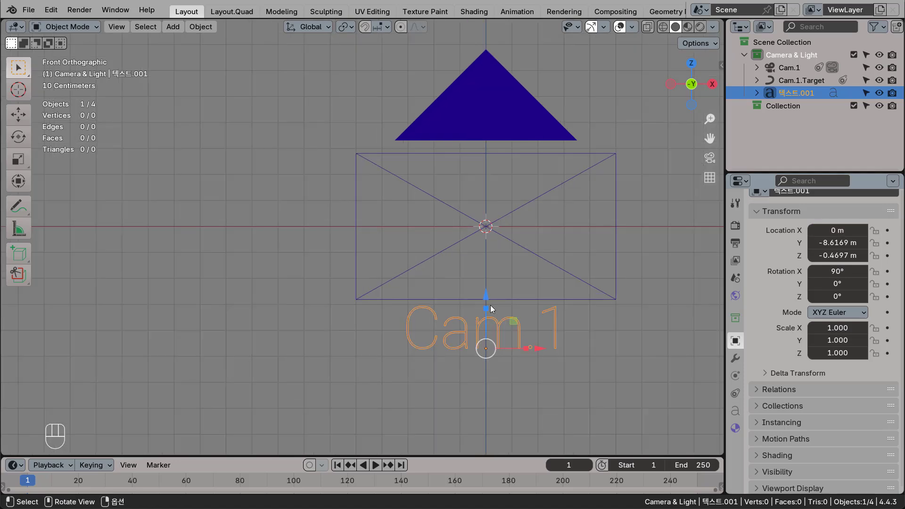
left_click(488, 296)
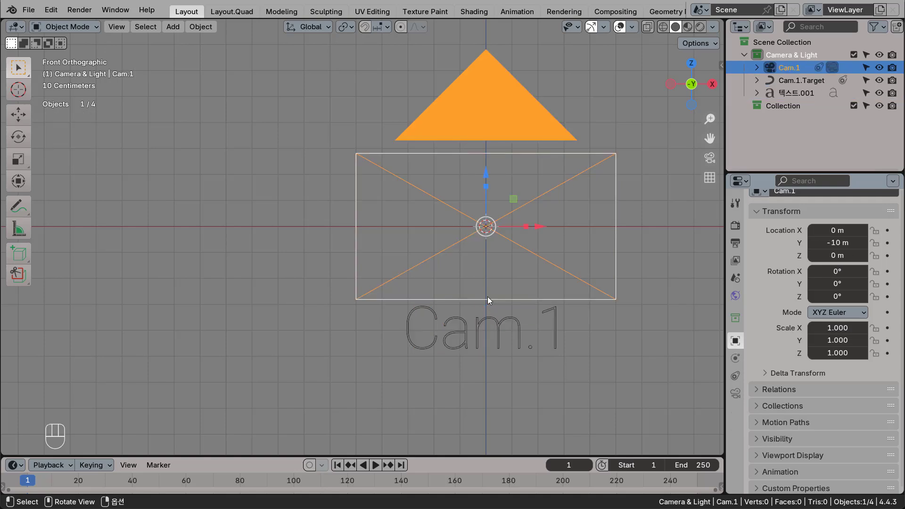
left_click(513, 335)
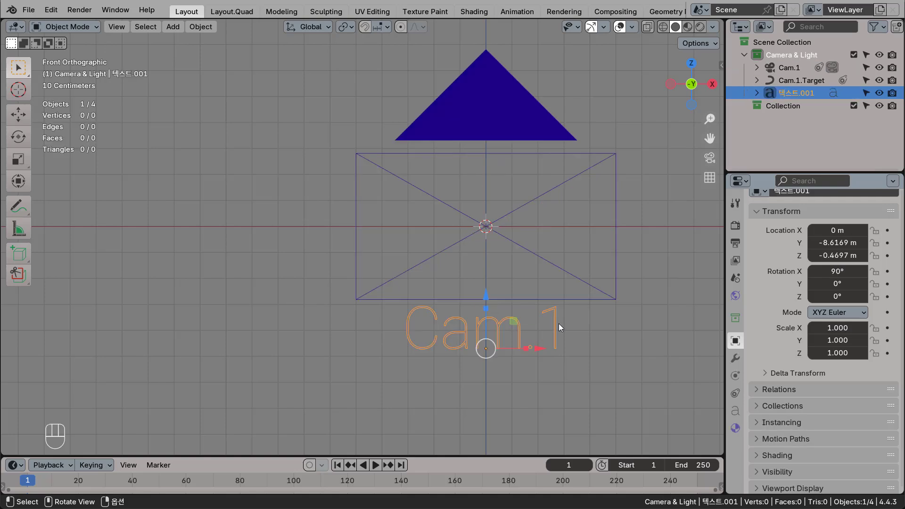
key("KP_3")
middle_click_drag(238, 268, 488, 249, "shift")
scroll(313, 335, "up", 4)
middle_click_drag(338, 332, 412, 276, "shift")
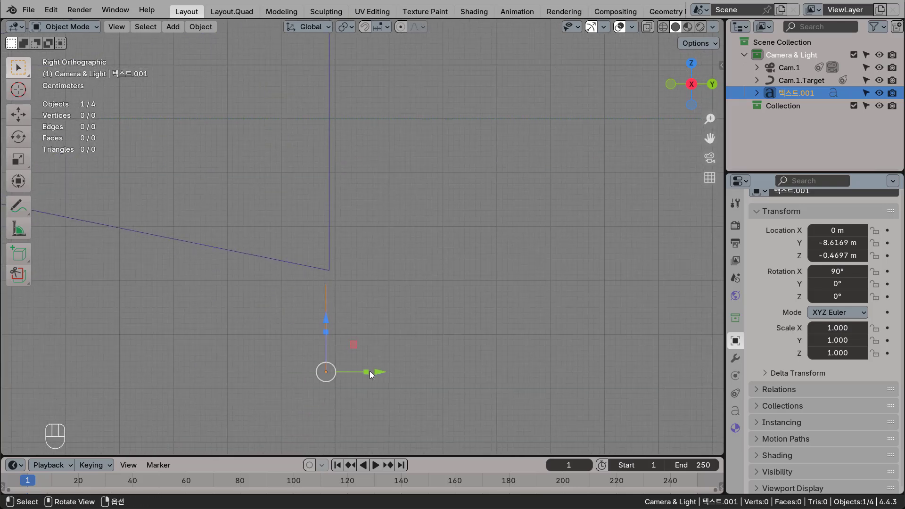
left_click_drag(377, 373, 381, 371)
left_click(449, 305)
Parent the Cam.1 text label to the Cam.1 camera and expand the camera's hierarchy to show its children.
scroll(449, 306, "down", 5)
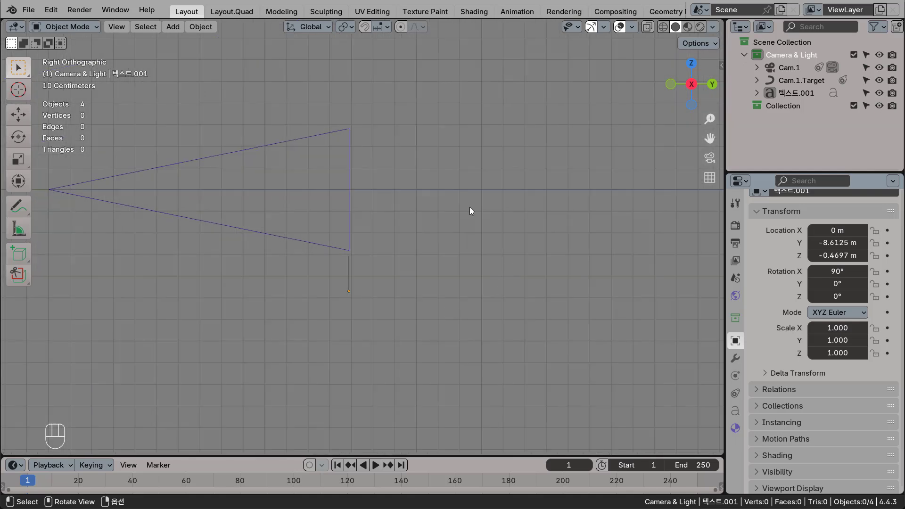
middle_click_drag(491, 256, 411, 276)
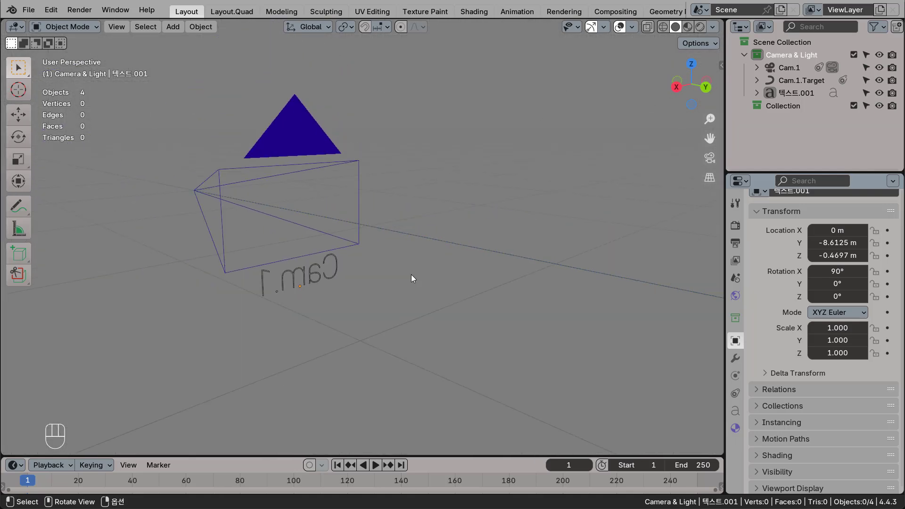
left_click(796, 94)
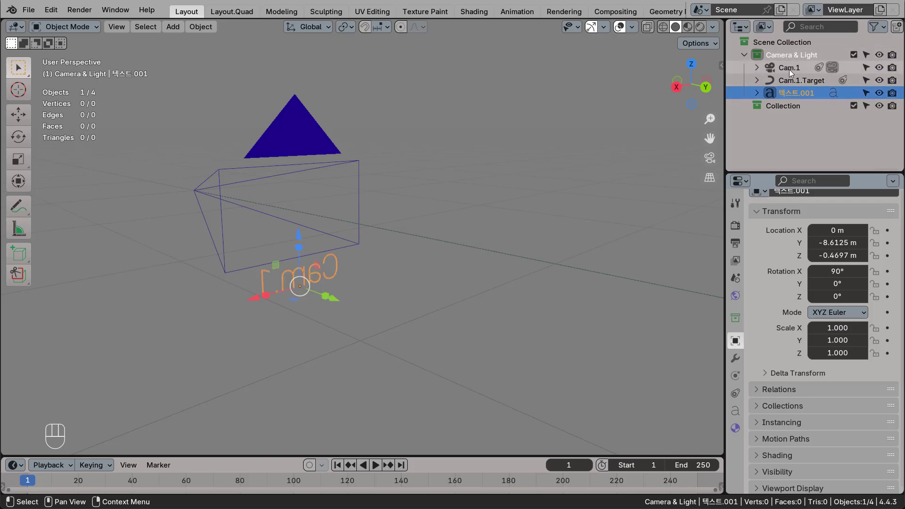
left_click_drag(786, 96, 784, 70, "shift")
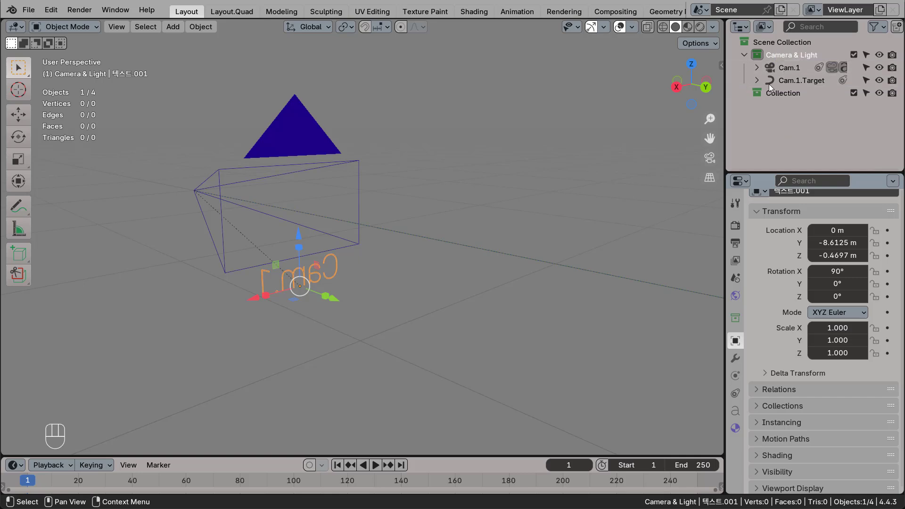
left_click(757, 67)
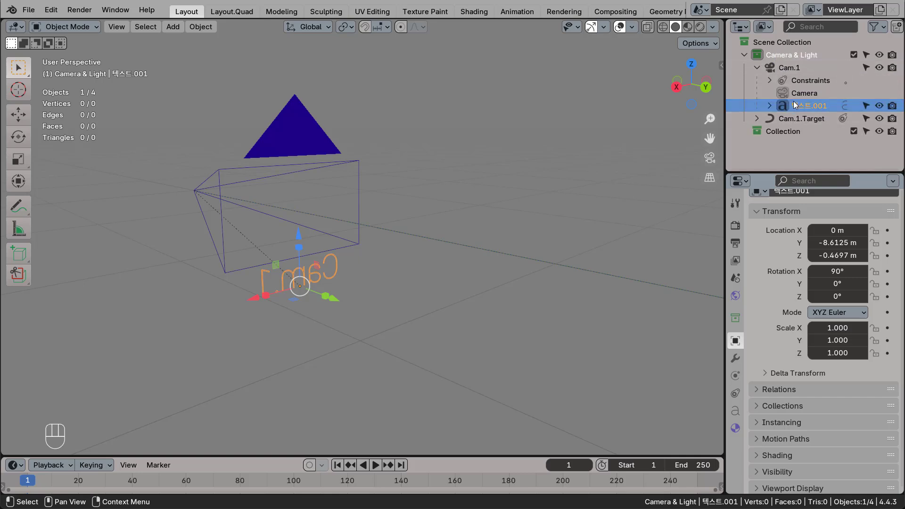
Test the tracking by moving the Cam.1 camera along the X axis, and undo the move.
left_click(787, 120)
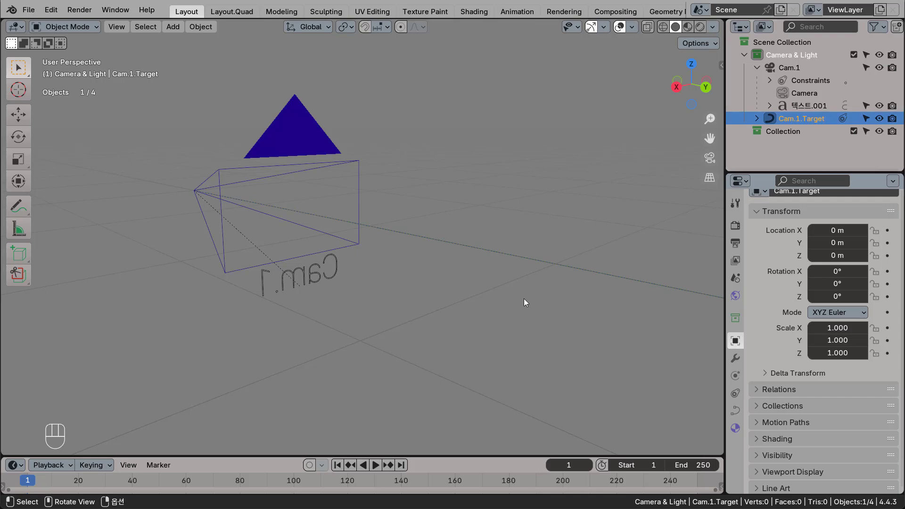
middle_click_drag(524, 299, 463, 326)
middle_click_drag(415, 310, 524, 299)
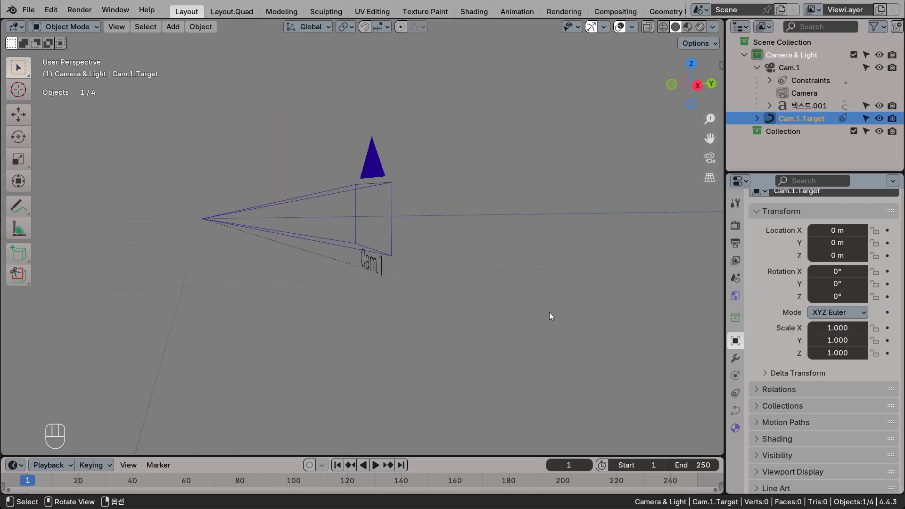
scroll(491, 310, "down", 3)
middle_click_drag(482, 265, 310, 282, "shift")
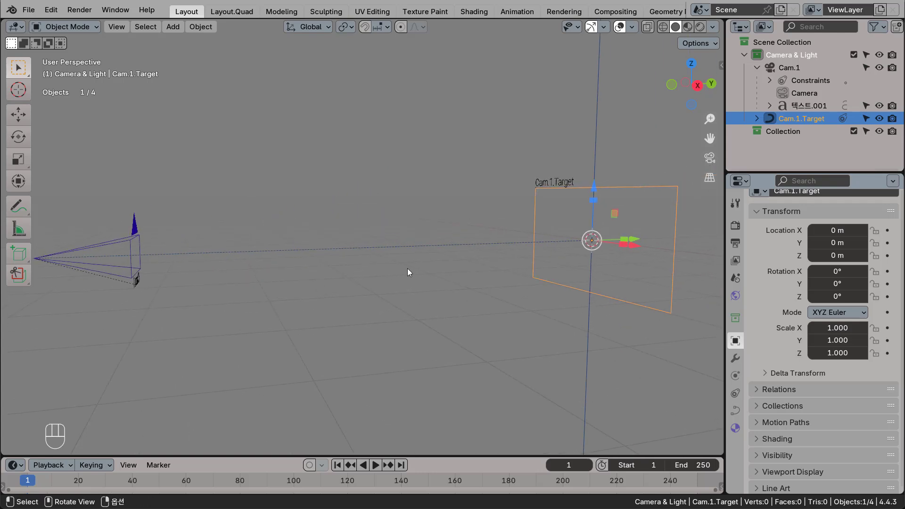
middle_click_drag(407, 270, 414, 319)
left_click(224, 262)
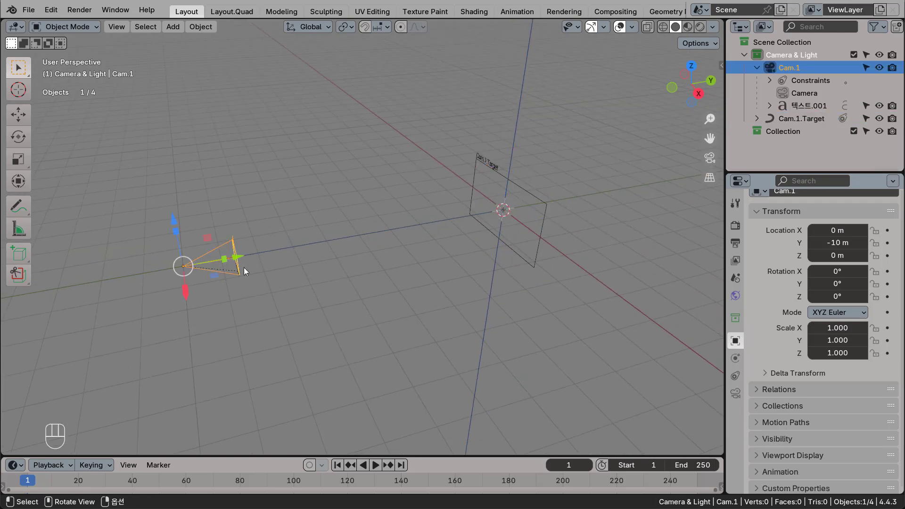
left_click_drag(189, 298, 320, 178)
key("ctrl+z")
Test the tracking by moving Cam.1.Target to about -4.03 m on the X axis, and undo the move.
left_click(544, 208)
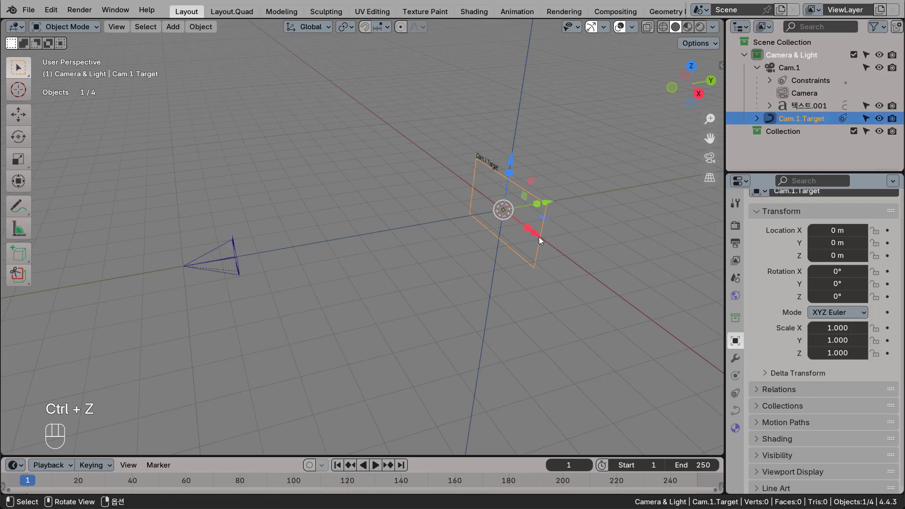
left_click_drag(538, 237, 454, 230)
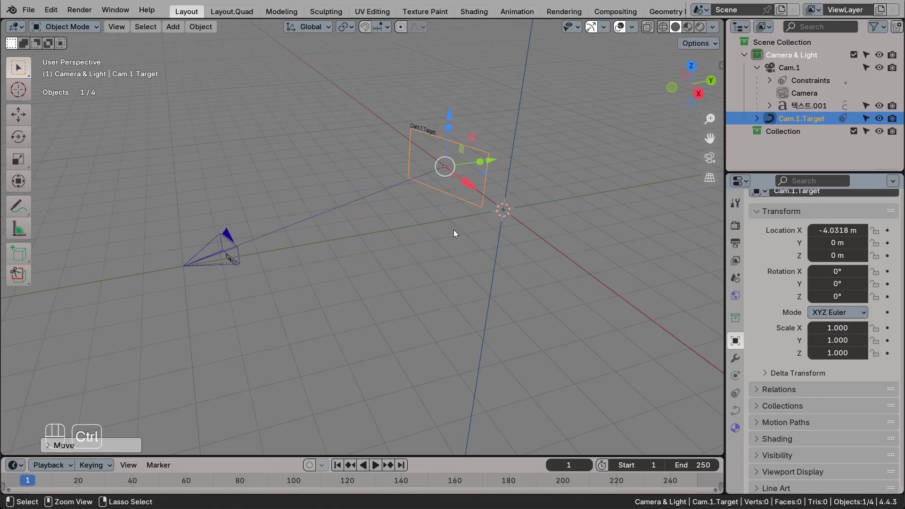
key("ctrl+z")
middle_click_drag(458, 279, 482, 282)
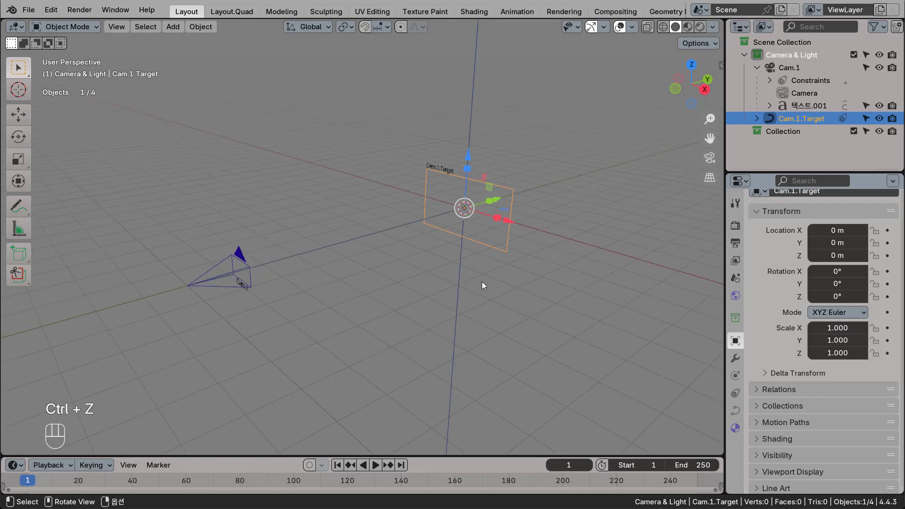
scroll(430, 220, "up", 2)
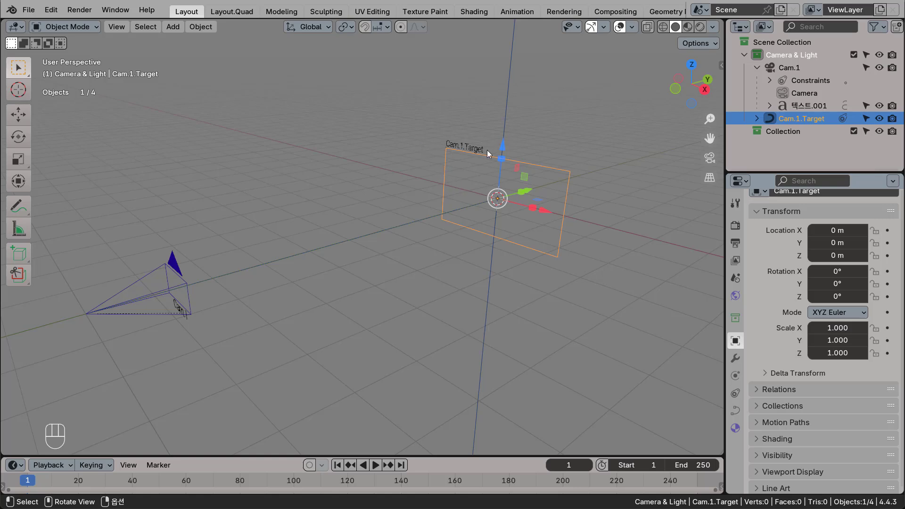
middle_click_drag(354, 262, 479, 245)
left_click(462, 329)
middle_click_drag(462, 329, 386, 351)
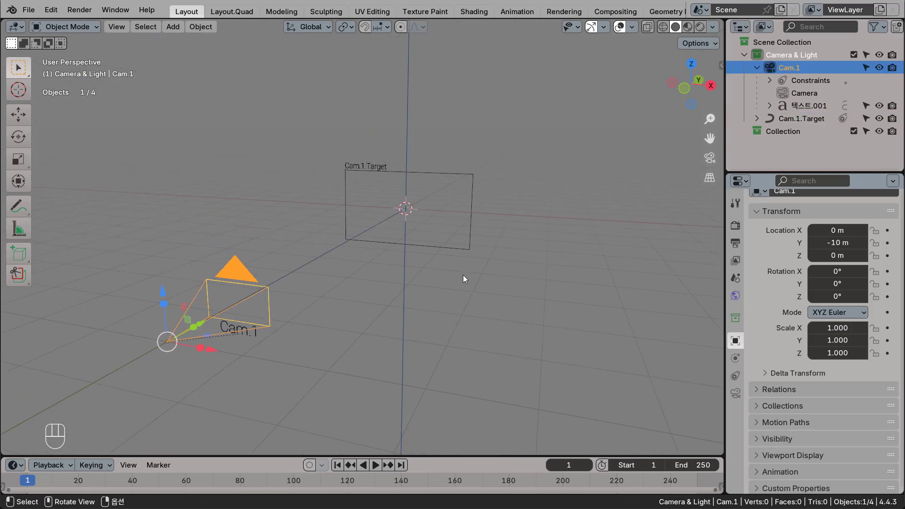
Collapse the Cam.1 hierarchy, add a plain axes empty at the world origin and name it Camera.1.
left_click(757, 67)
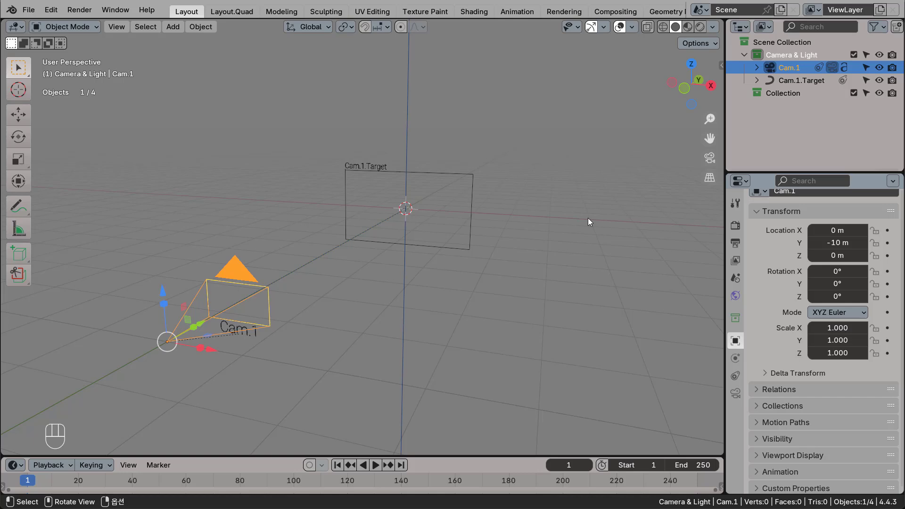
scroll(493, 281, "down", 3)
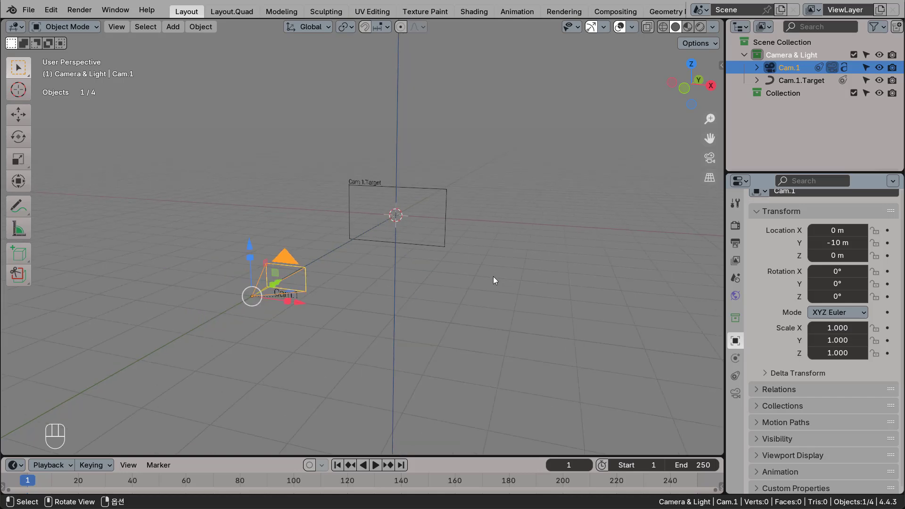
left_click(505, 231)
middle_click_drag(506, 231, 404, 242, "shift")
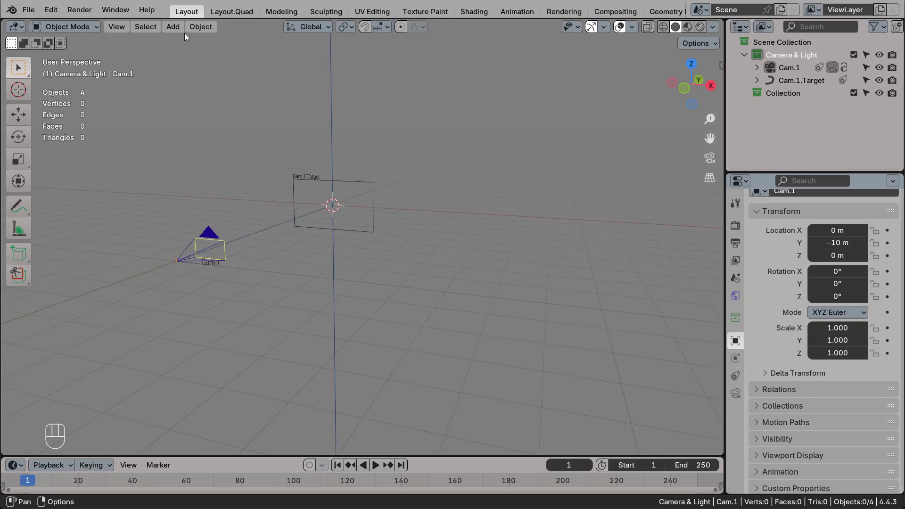
left_click(173, 26)
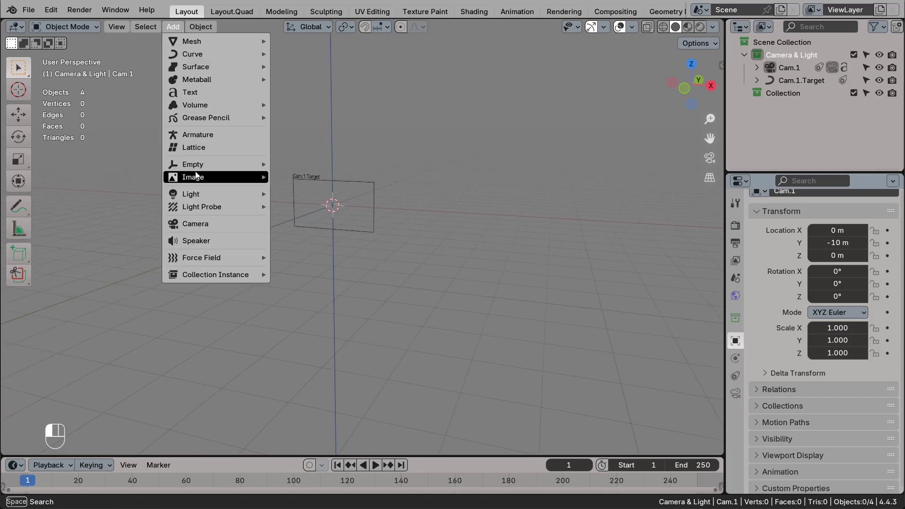
mouse_move(198, 165)
left_click(303, 164)
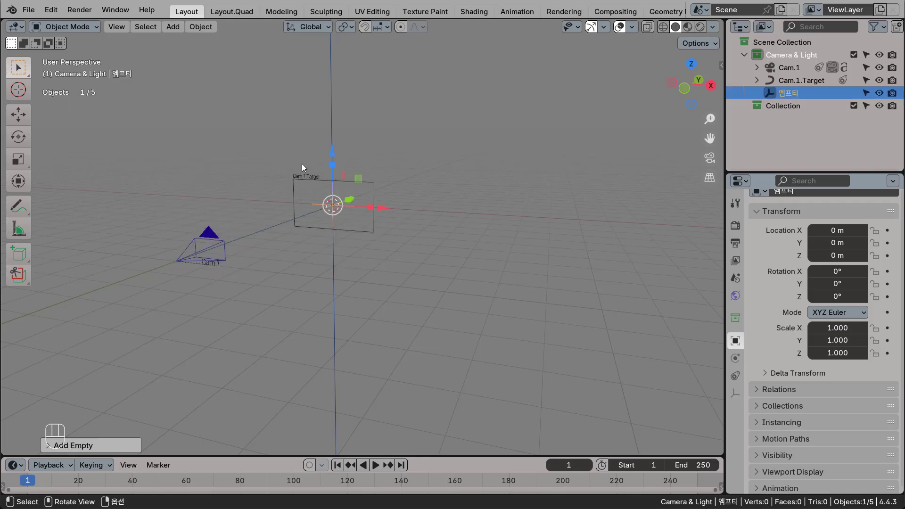
double_click(790, 94)
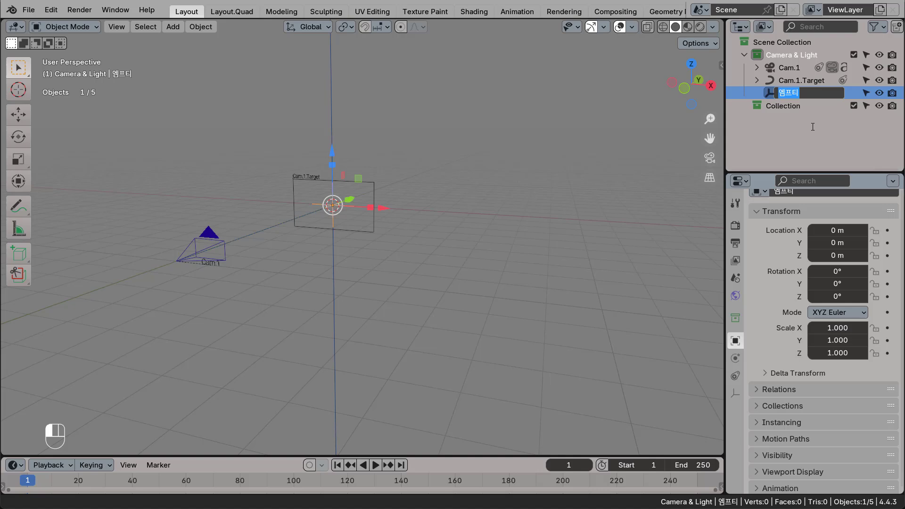
type("Camera.1")
key("Return")
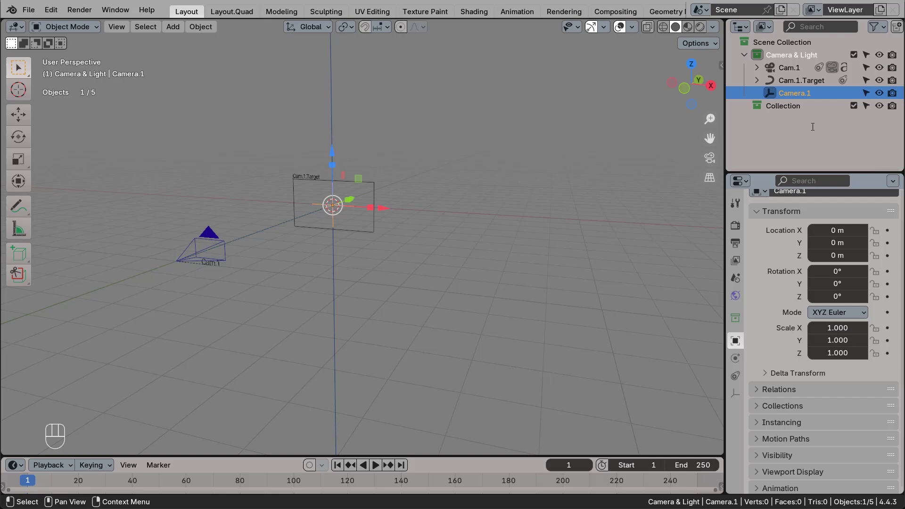
Parent both Cam.1 and Cam.1.Target to the Camera.1 empty.
left_click(794, 69)
left_click(805, 81, "shift")
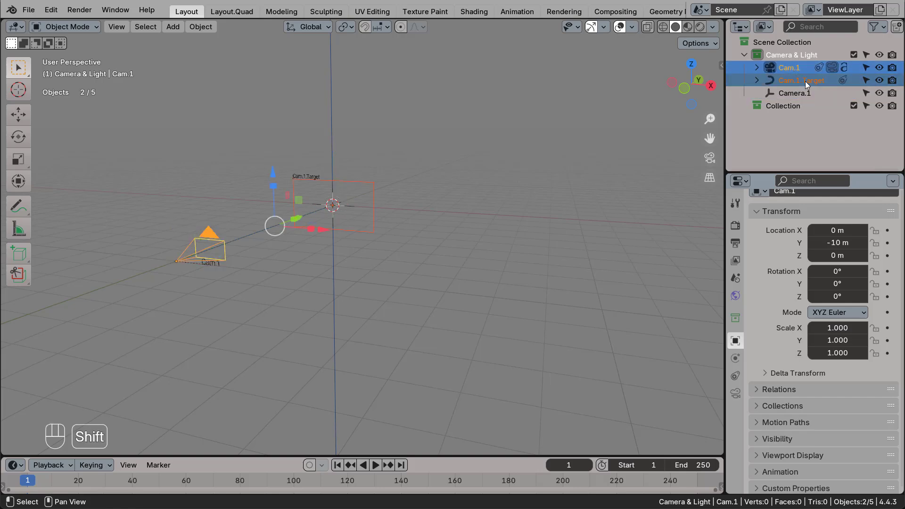
left_click_drag(798, 83, 796, 94)
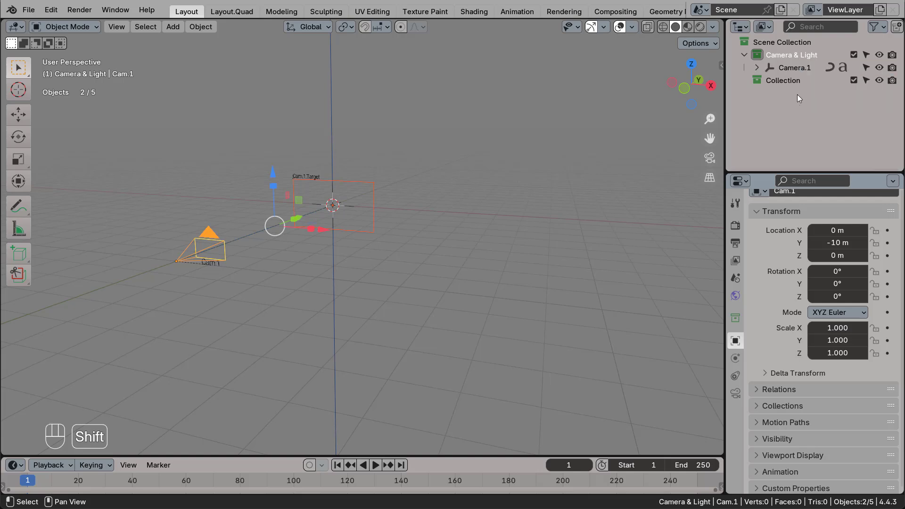
Expand the Camera.1 hierarchy to check its child objects, and collapse it again.
left_click(755, 67)
left_click(795, 68)
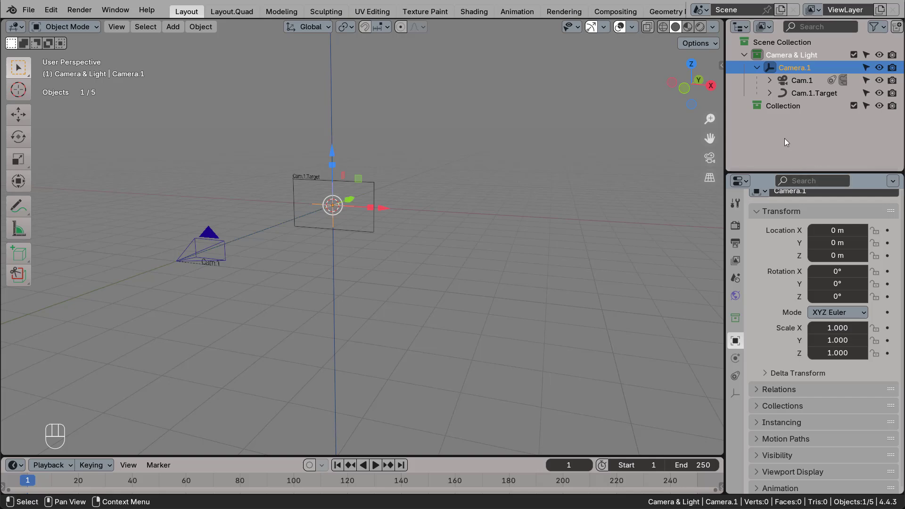
left_click(757, 67)
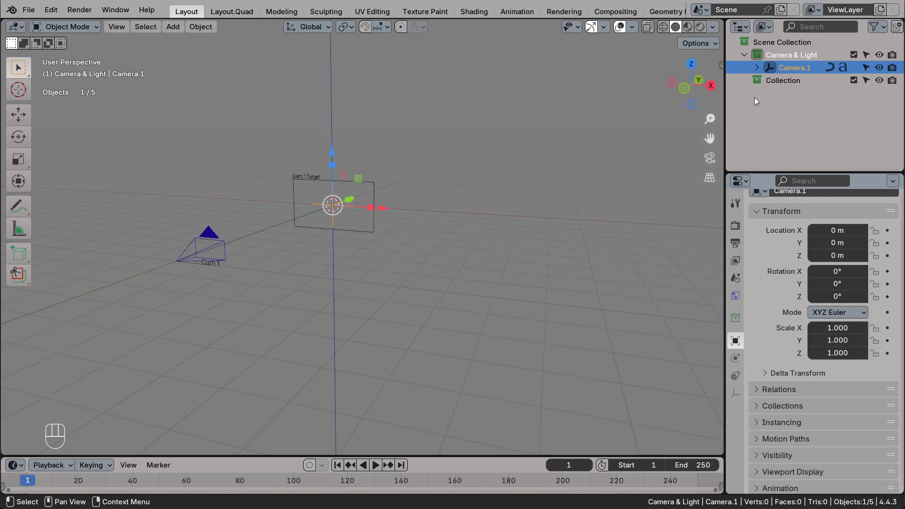
Select Camera.1 with its whole hierarchy and duplicate it about 5.01 m along the X axis.
scroll(452, 286, "down", 1)
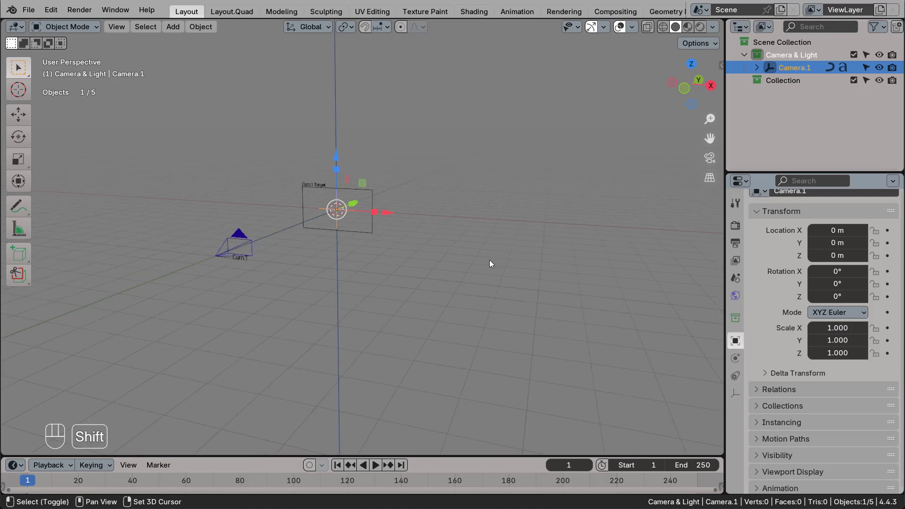
middle_click_drag(489, 261, 432, 254, "shift")
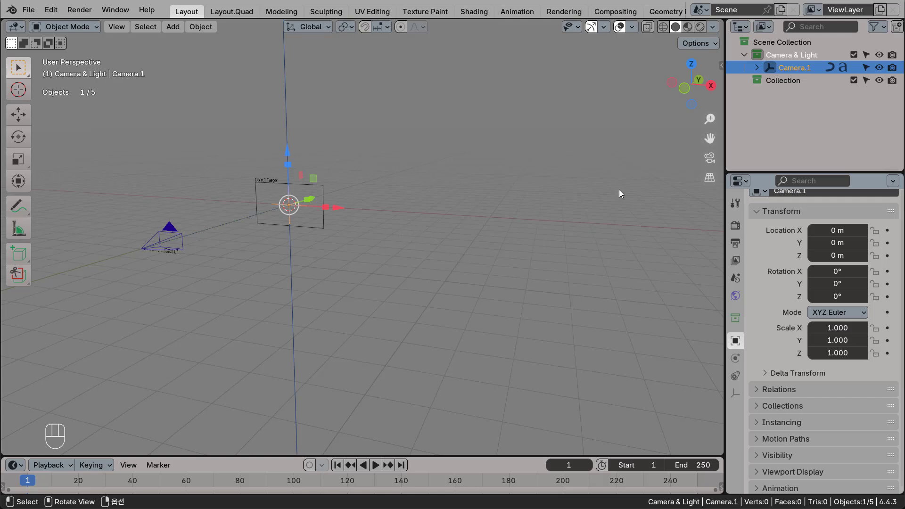
double_click(772, 70)
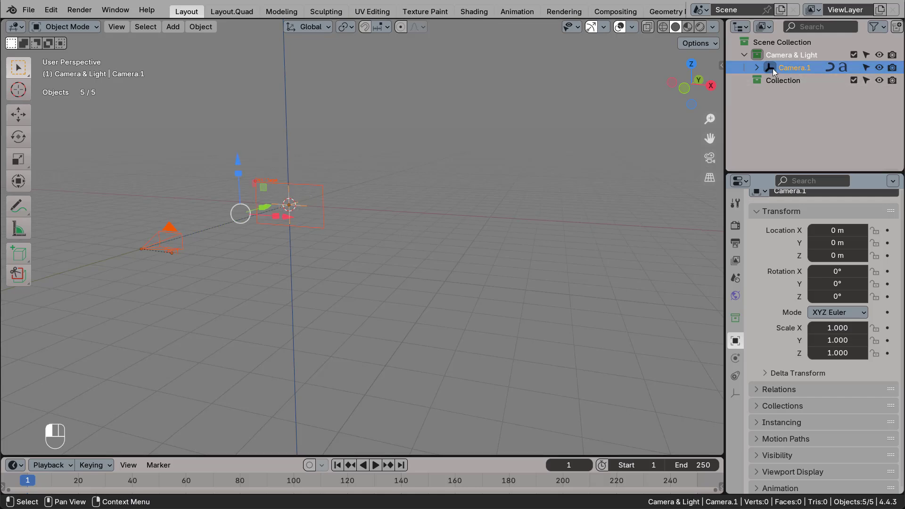
middle_click_drag(414, 251, 438, 268)
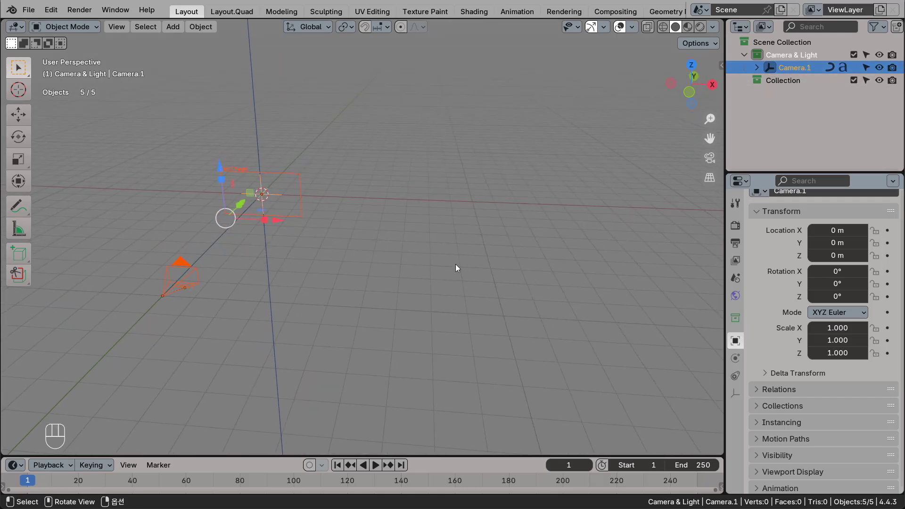
key("shift+d")
key("x")
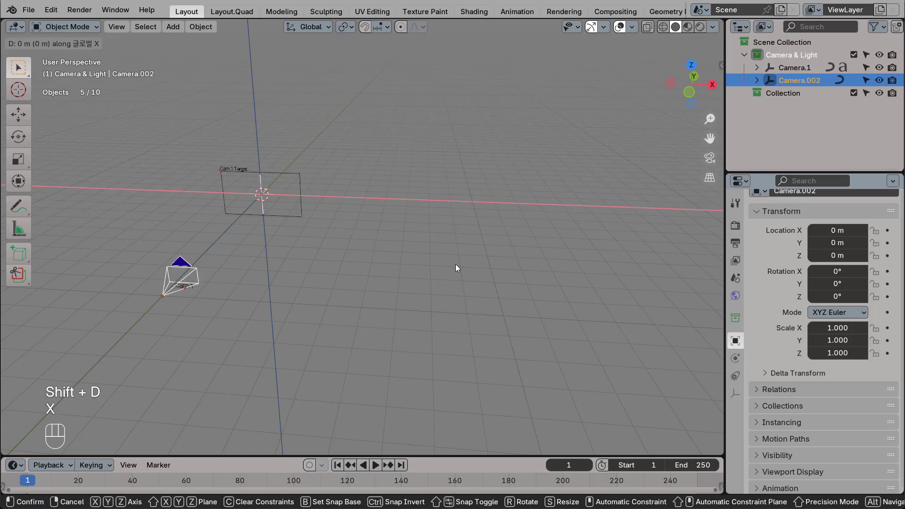
left_click(560, 286)
Repeat the duplication three more times to make a row of five camera rigs.
key("shift+r")
key("shift+r")
key("shift+r")
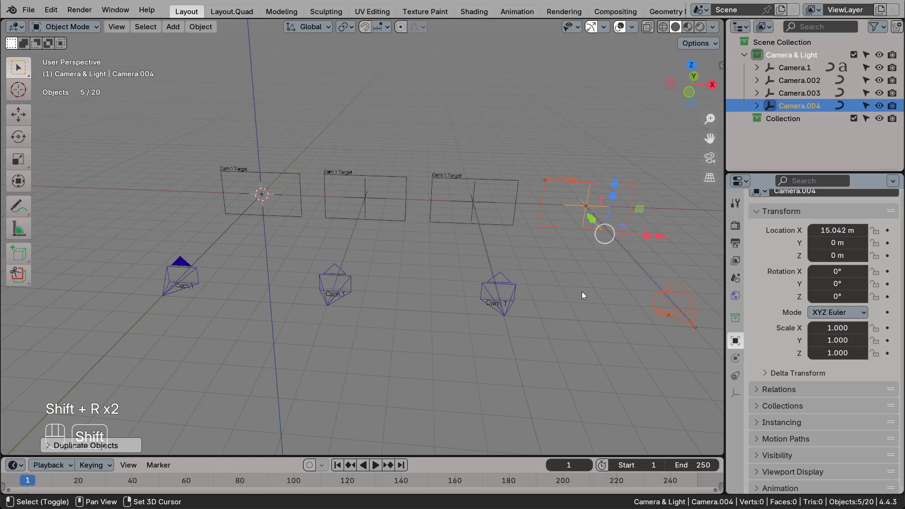
scroll(546, 281, "down", 2)
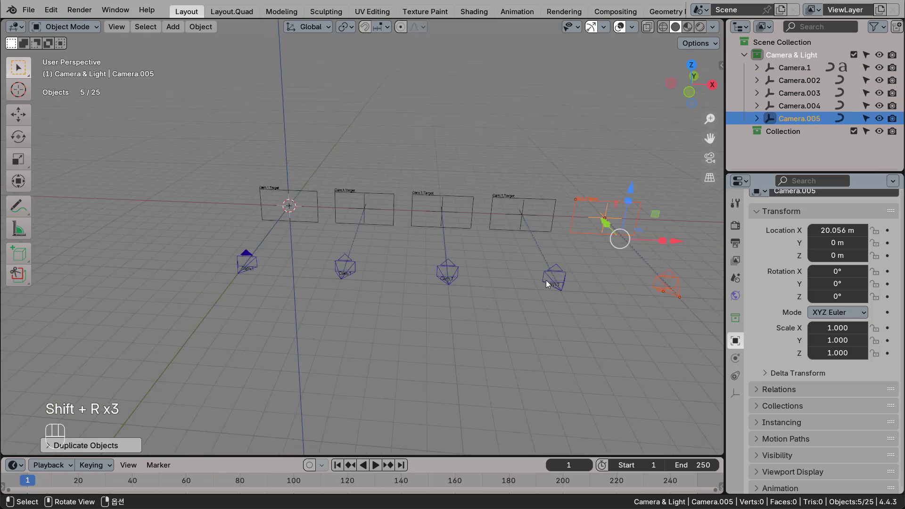
middle_click_drag(546, 280, 493, 266, "shift")
middle_click_drag(520, 295, 568, 299)
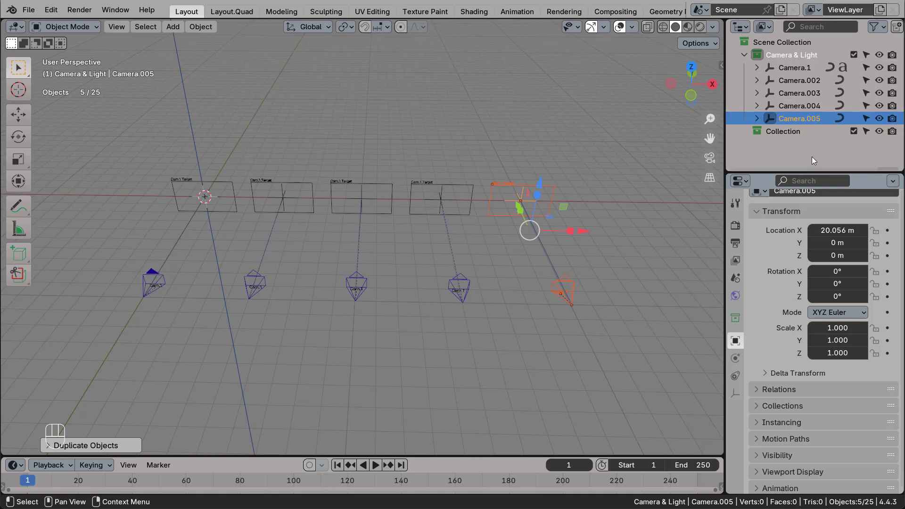
Rename the Camera.002 empty as Camera.2.
left_click(796, 81)
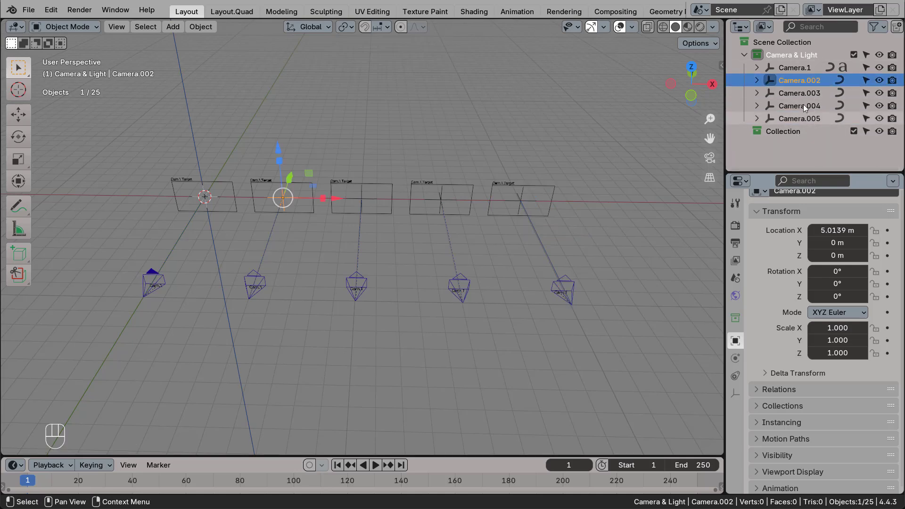
double_click(794, 81)
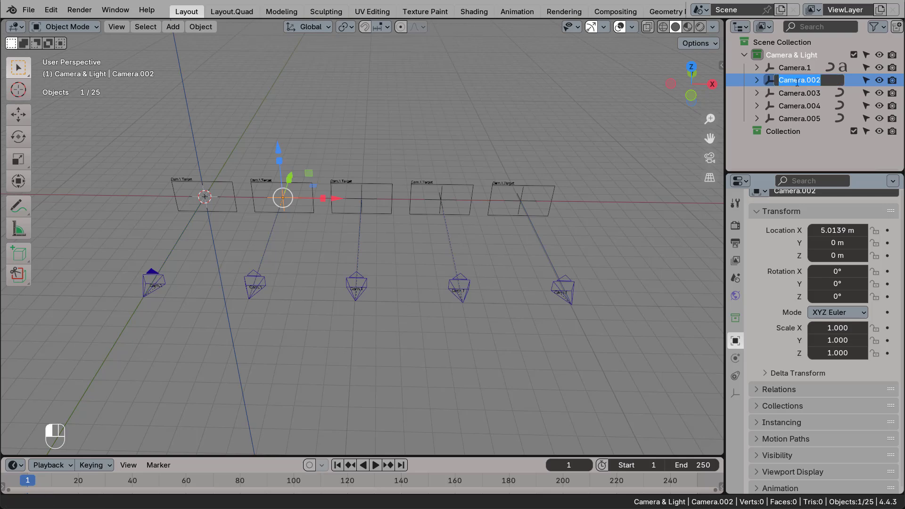
left_click(816, 81)
key("BackSpace")
key("BackSpace")
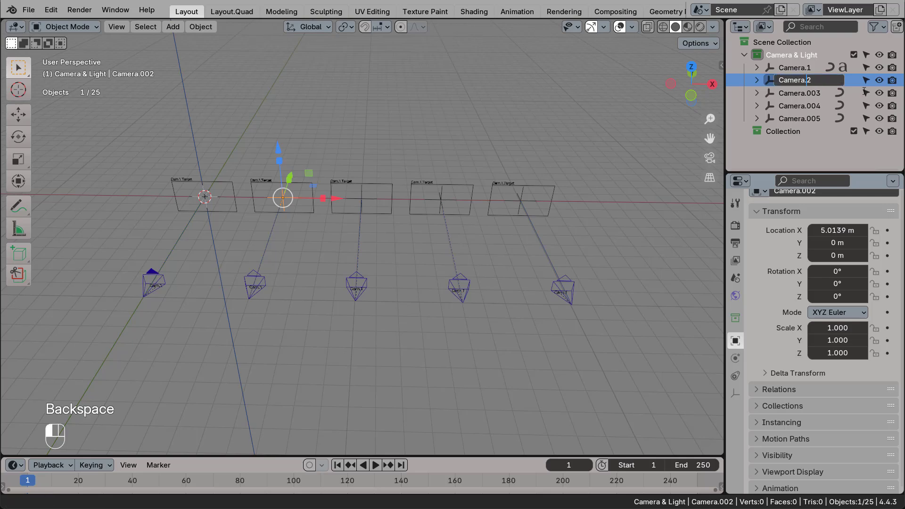
key("Return")
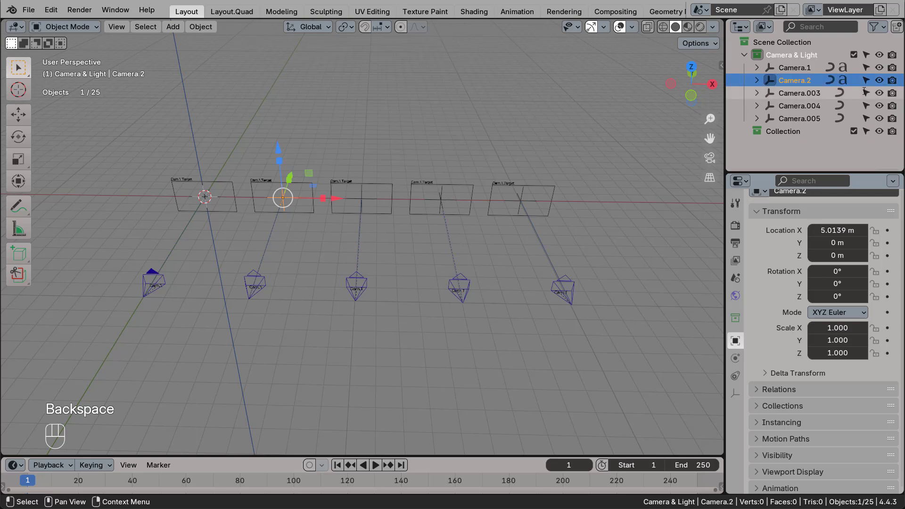
Expand Camera.2 and rename its child Cam.1.Target.001 as Cam.2.Target.
left_click(757, 81)
double_click(825, 92)
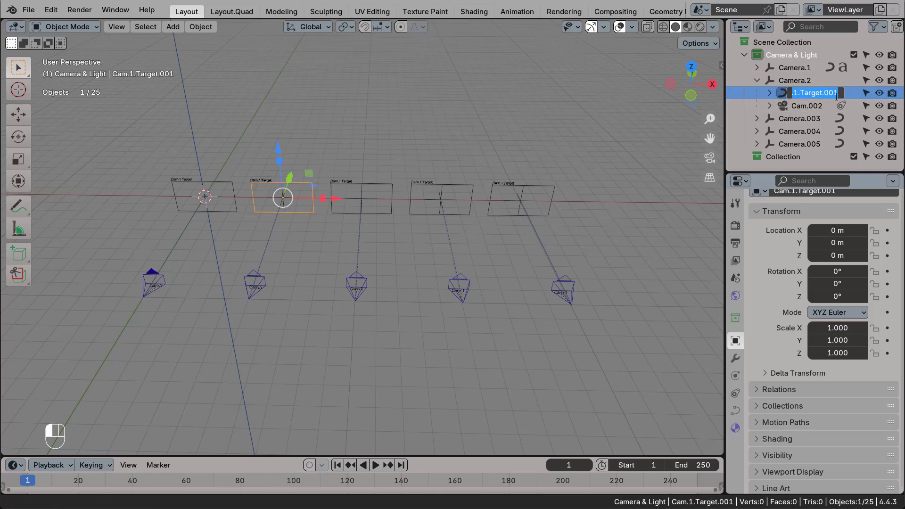
left_click(840, 93)
key("BackSpace")
key("BackSpace")
key("BackSpace")
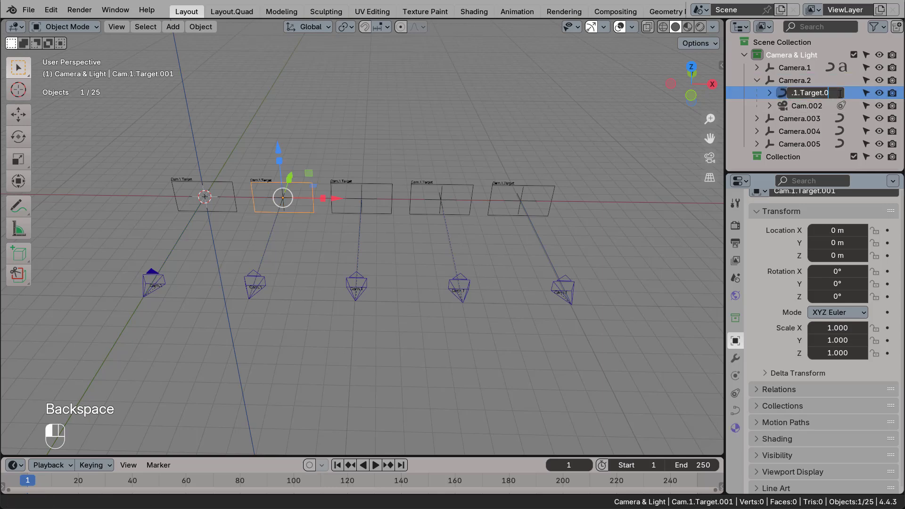
key("Left")
key("Left")
key("Left")
key("Left")
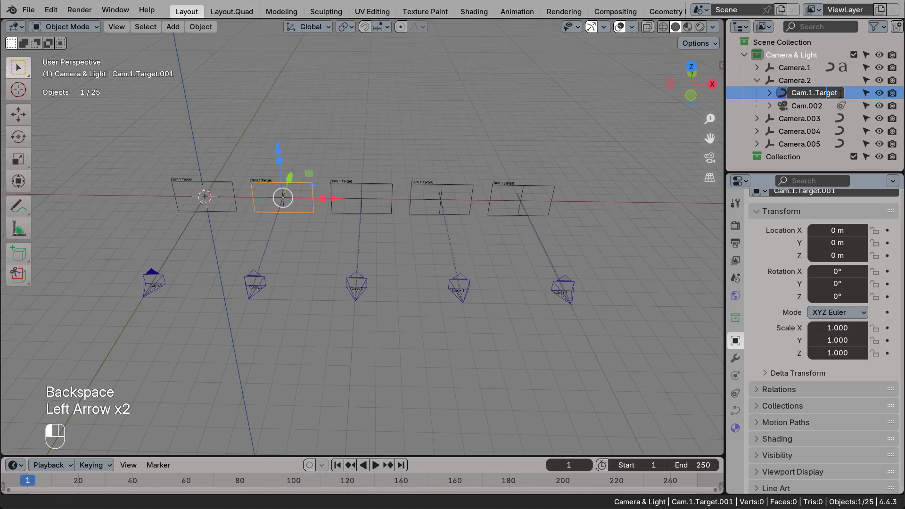
key("BackSpace")
type("2")
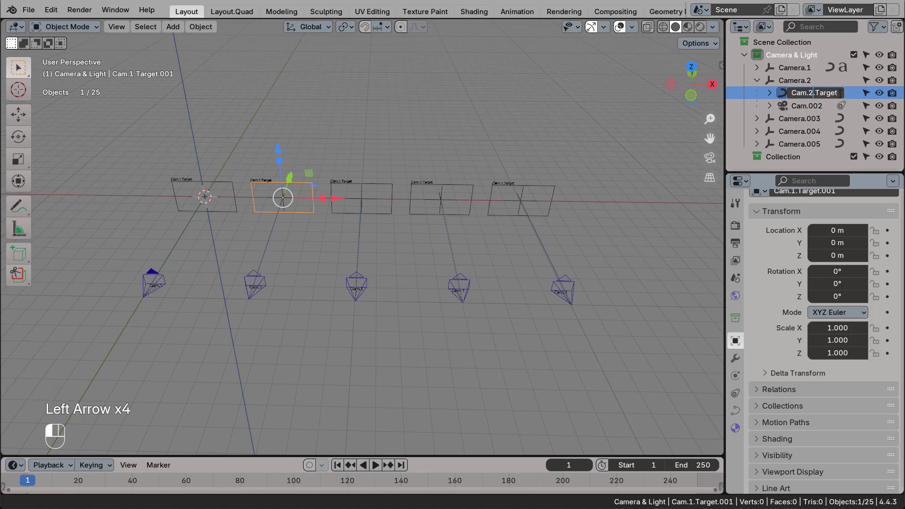
key("Return")
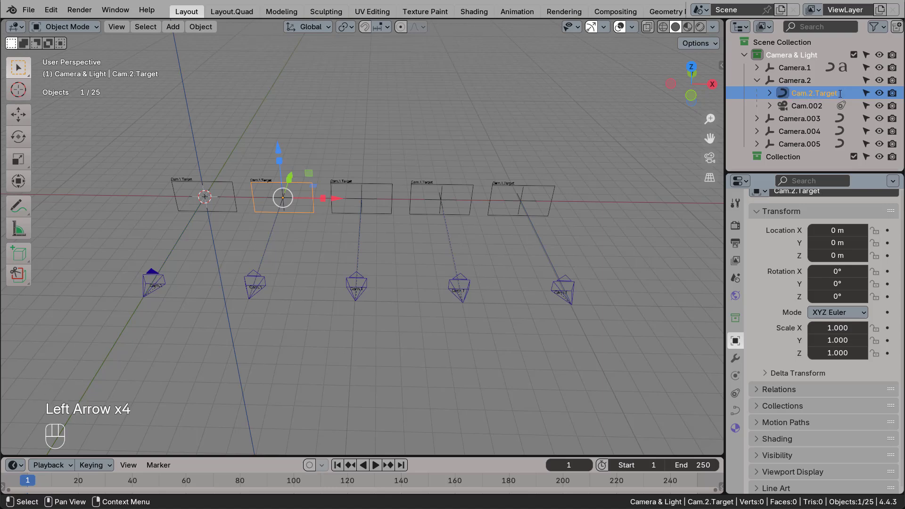
Change the text label under Cam.2.Target to read Cam.2.Target.
left_click(769, 93)
left_click(827, 131)
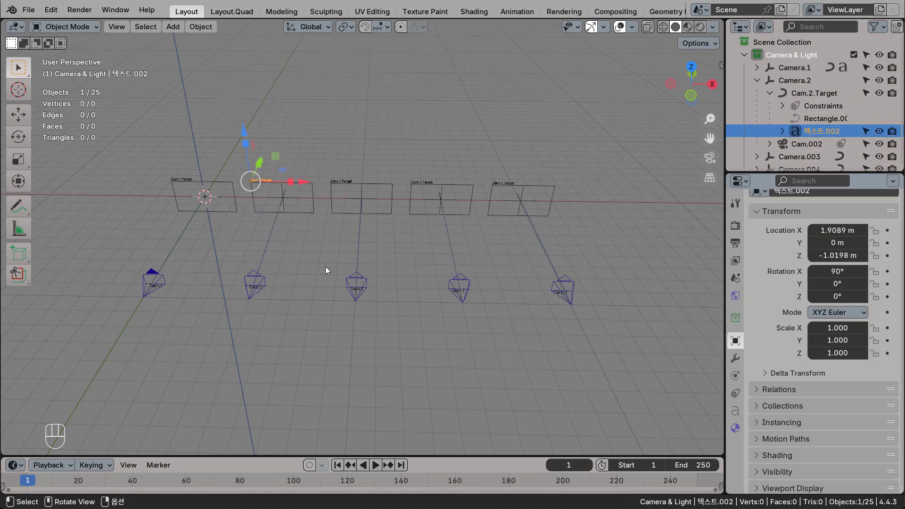
key("KP_Decimal")
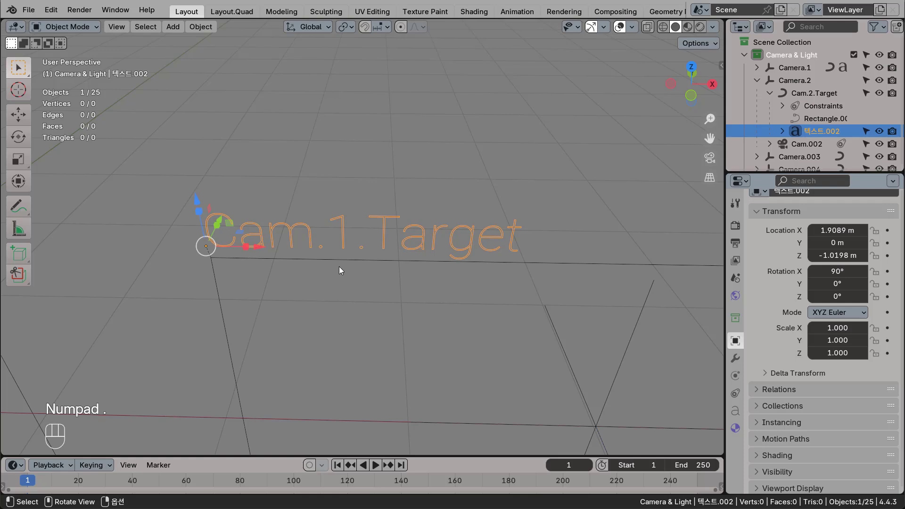
key("Tab")
left_click(355, 240)
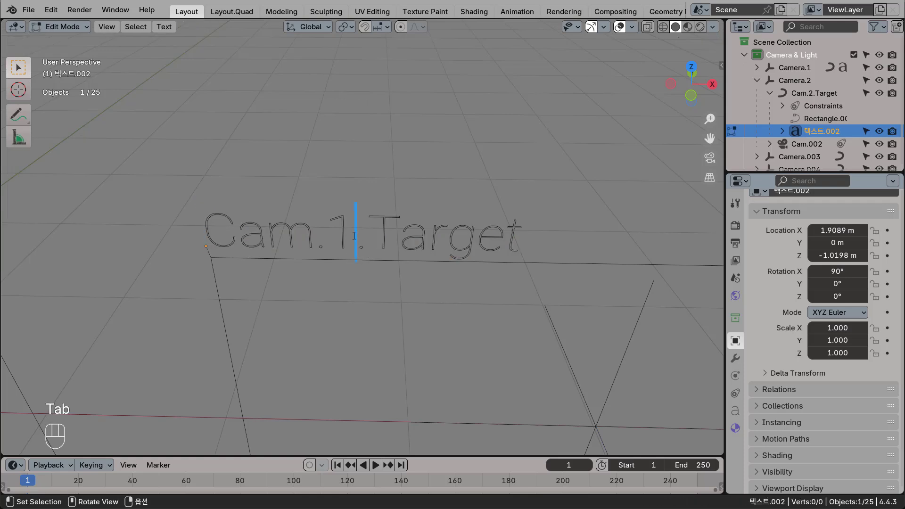
key("BackSpace")
type("2")
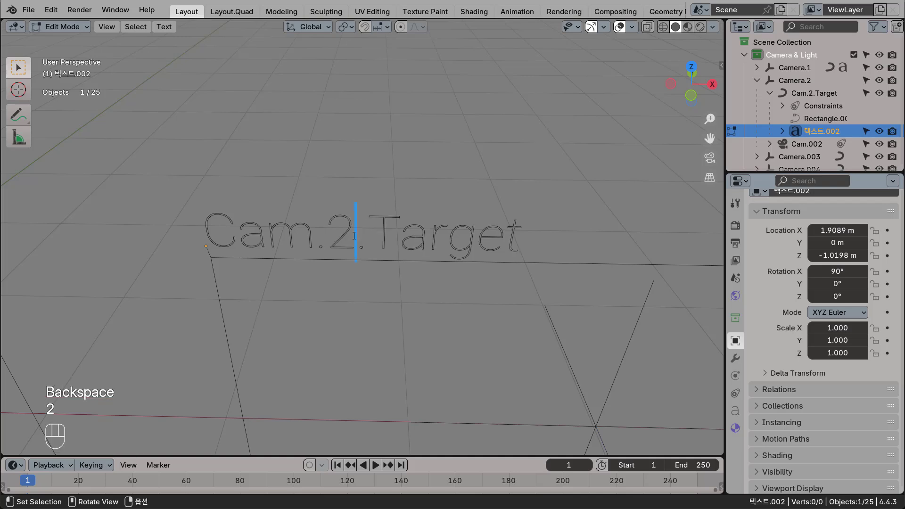
key("Tab")
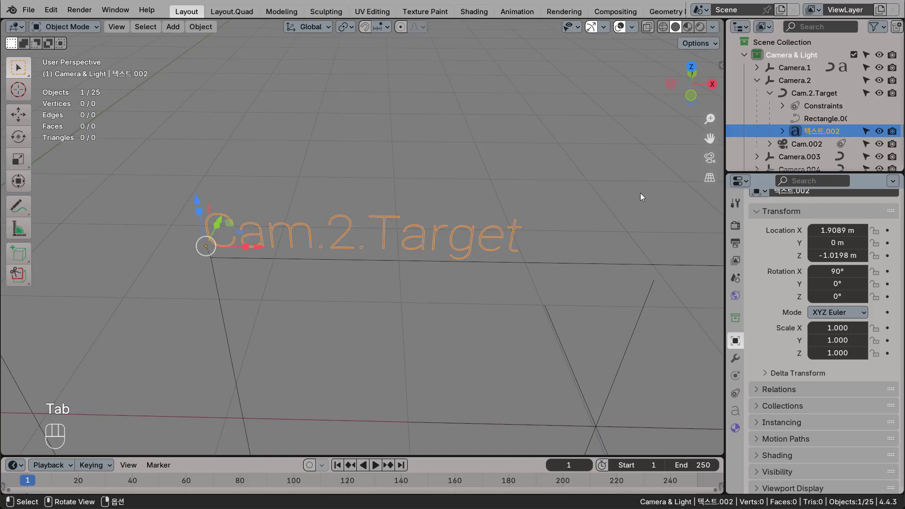
Rename the Cam.002 camera under Camera.2 as Cam.2.
double_click(824, 142)
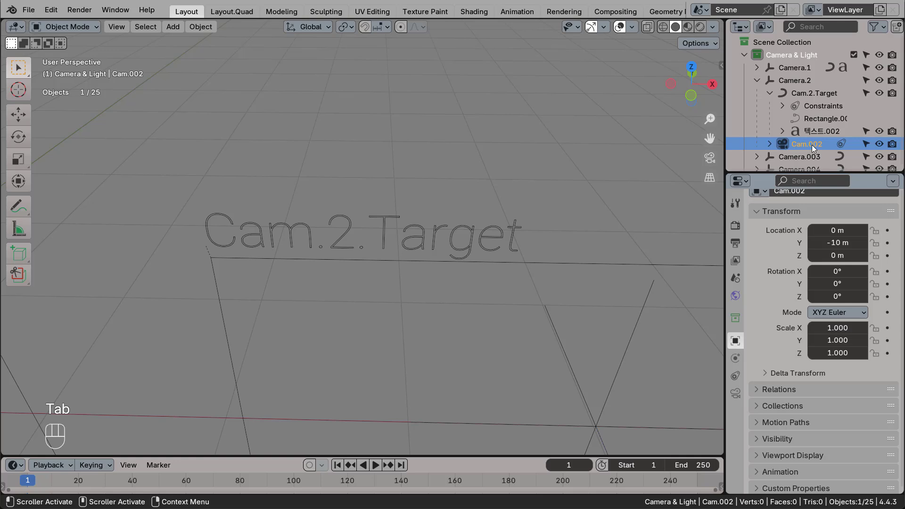
scroll(820, 144, "down", 2)
left_click(819, 116)
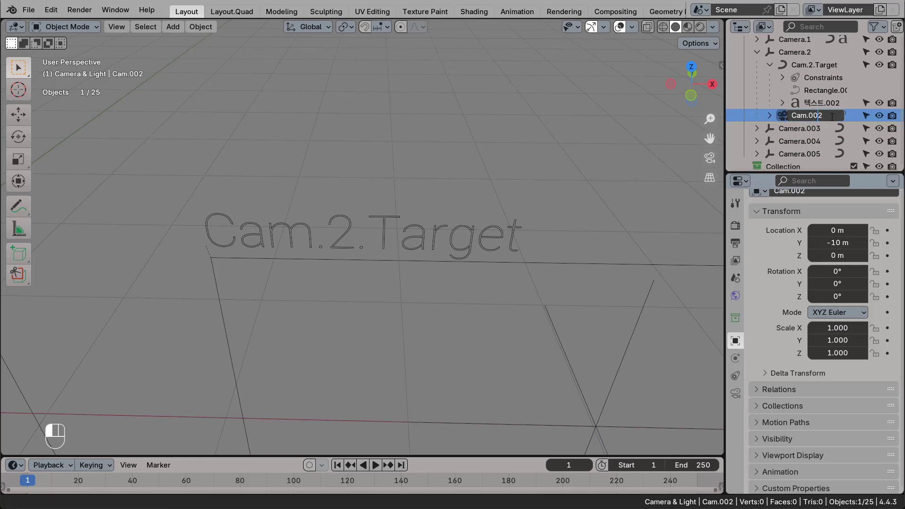
key("BackSpace")
key("BackSpace")
key("Return")
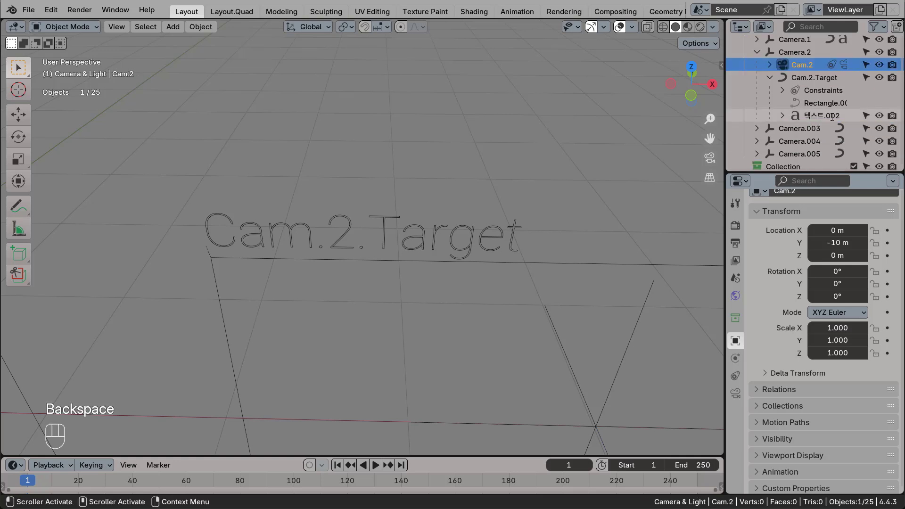
Change the text label under the Cam.2 camera to read Cam.2.
left_click(769, 65)
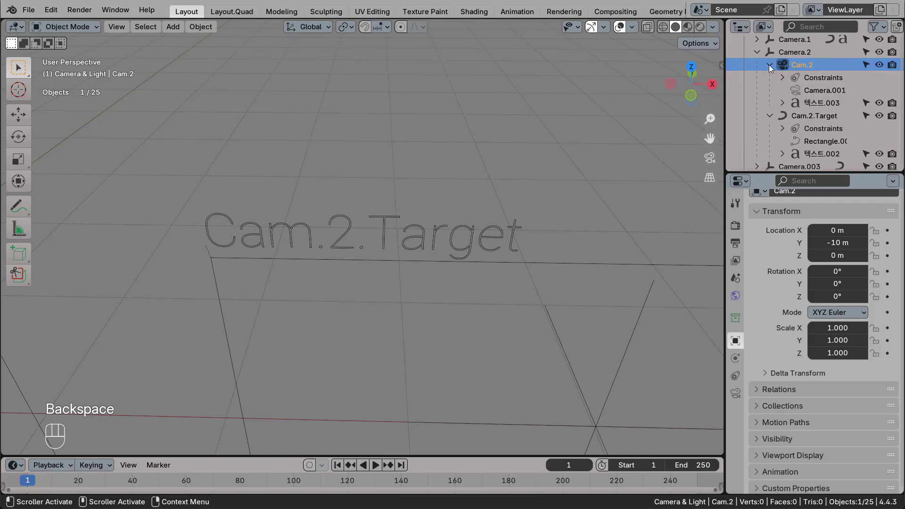
left_click(827, 103)
key("KP_Decimal")
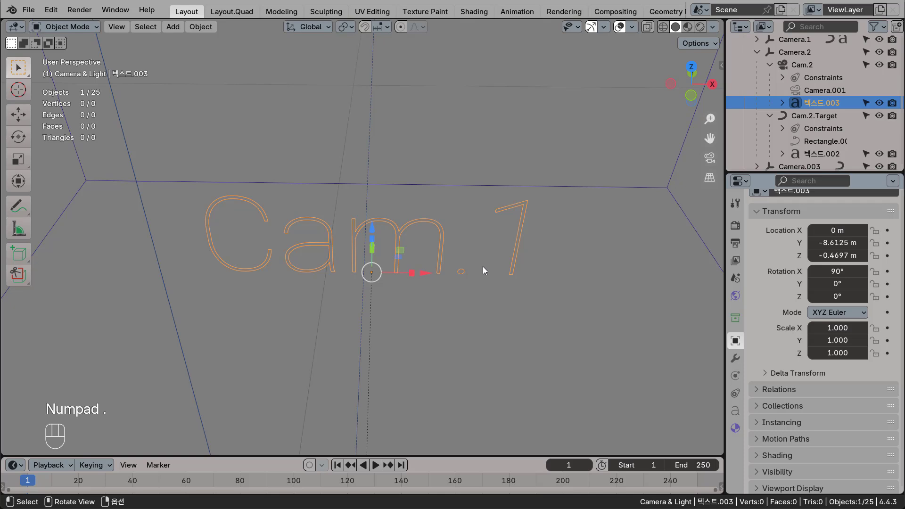
key("Tab")
key("BackSpace")
type("2")
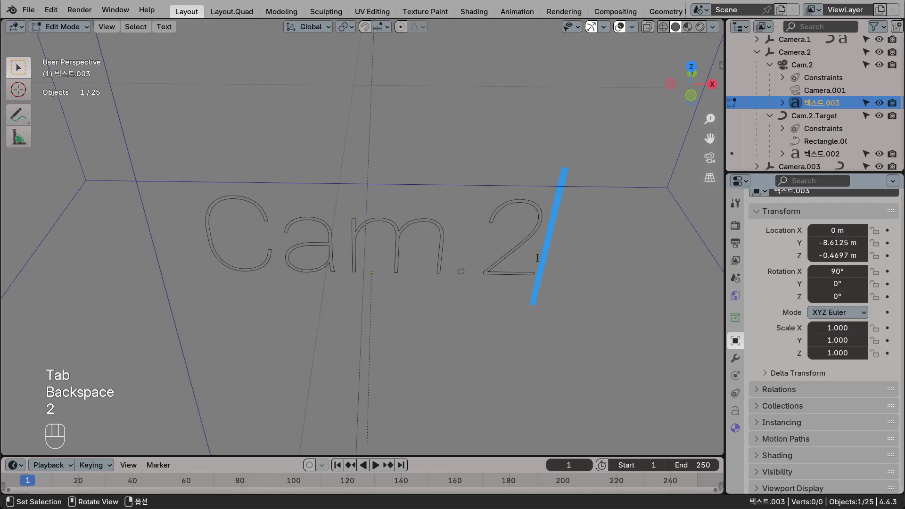
key("Tab")
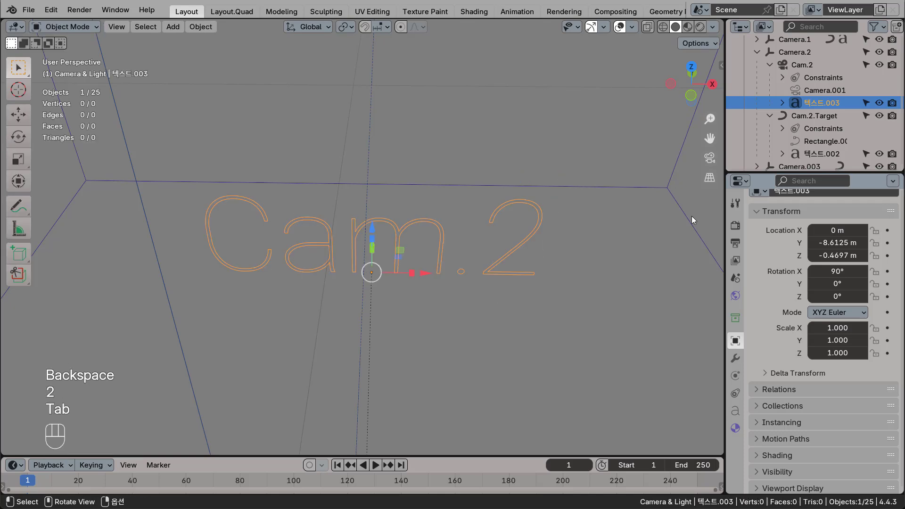
Collapse the Cam.2, Cam.2.Target and Camera.2 hierarchies in the outliner.
left_click(771, 64)
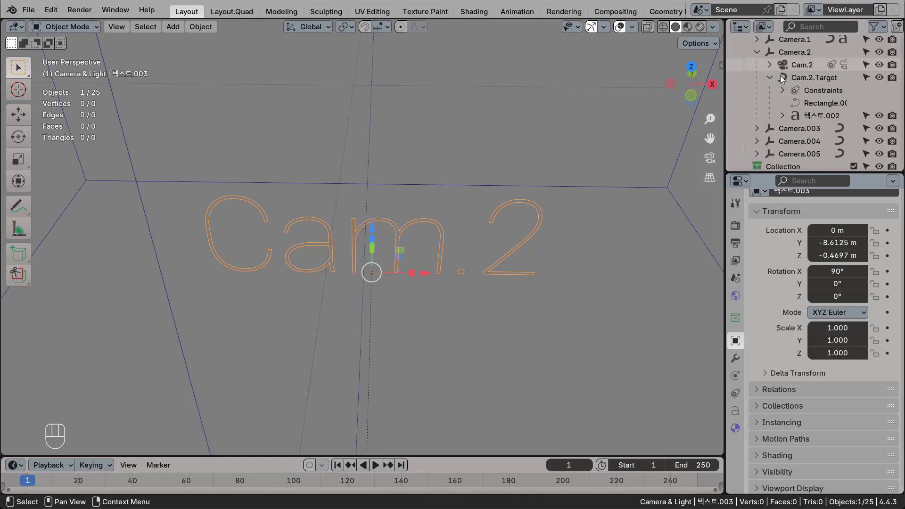
left_click(770, 76)
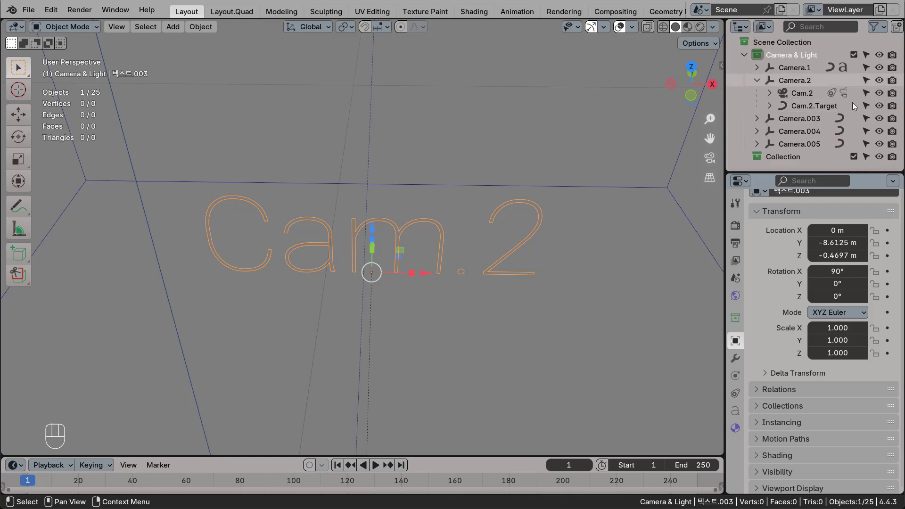
left_click(756, 79)
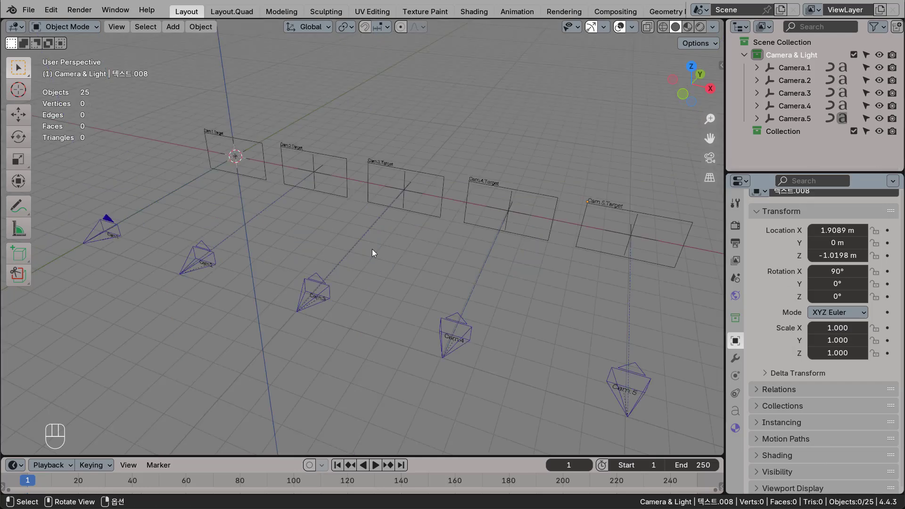
middle_click_drag(372, 249, 396, 245)
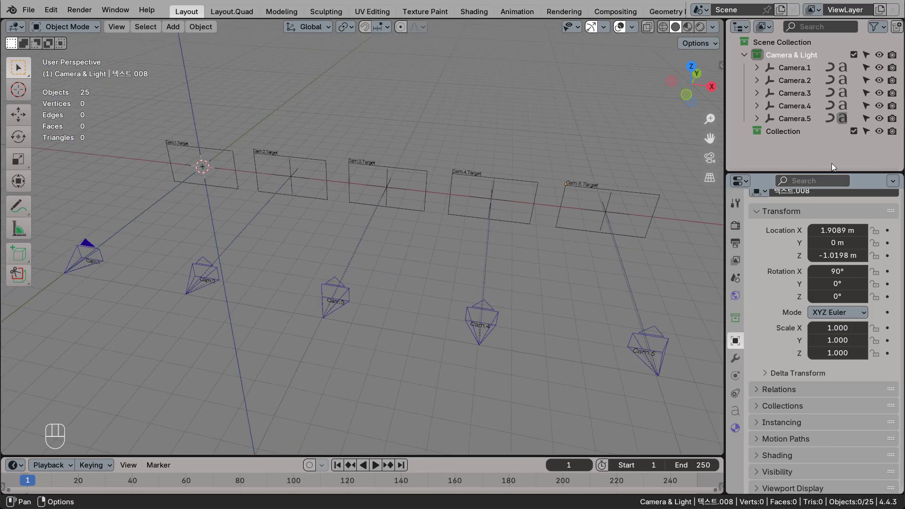
Rename the Camera & Light collection as Camera Set and delete the empty collection named Collection.
double_click(788, 55)
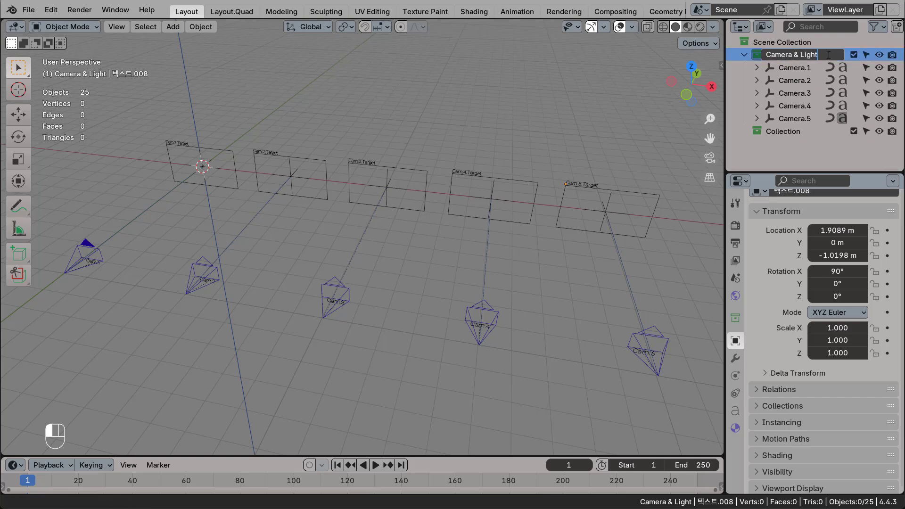
key("BackSpace")
key("BackSpace")
key("BackSpace")
key("BackSpace")
key("BackSpace")
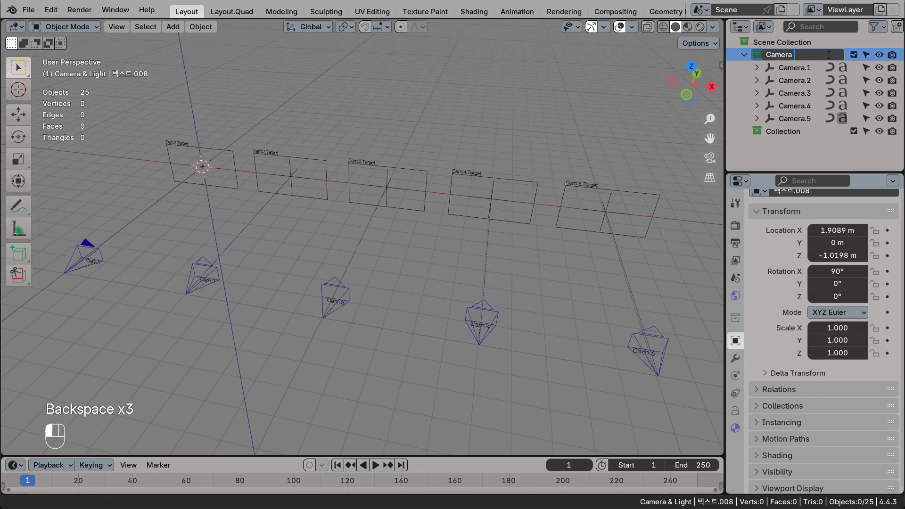
type("Set")
key("Return")
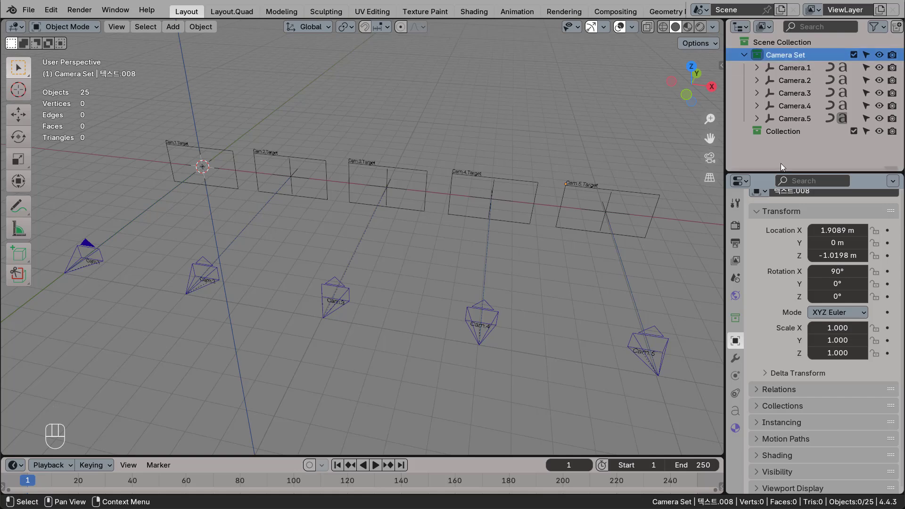
left_click(786, 132)
key("Delete")
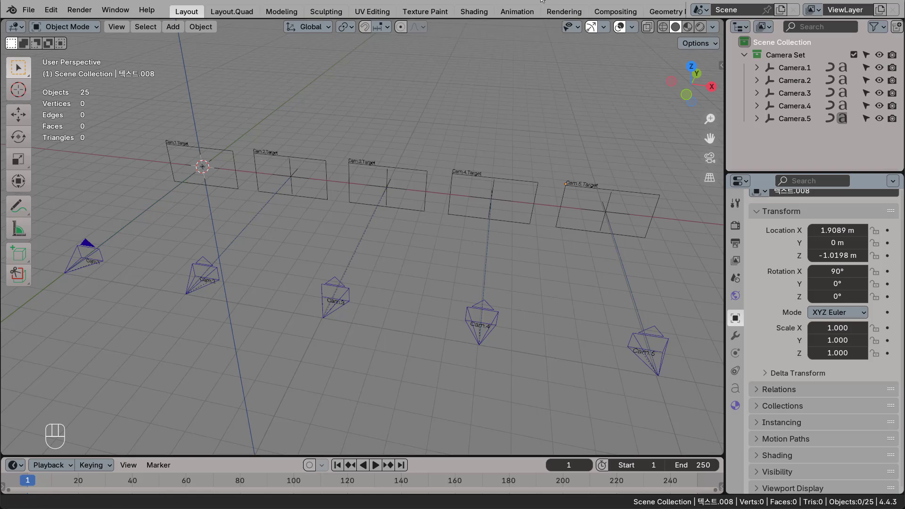
left_click(29, 10)
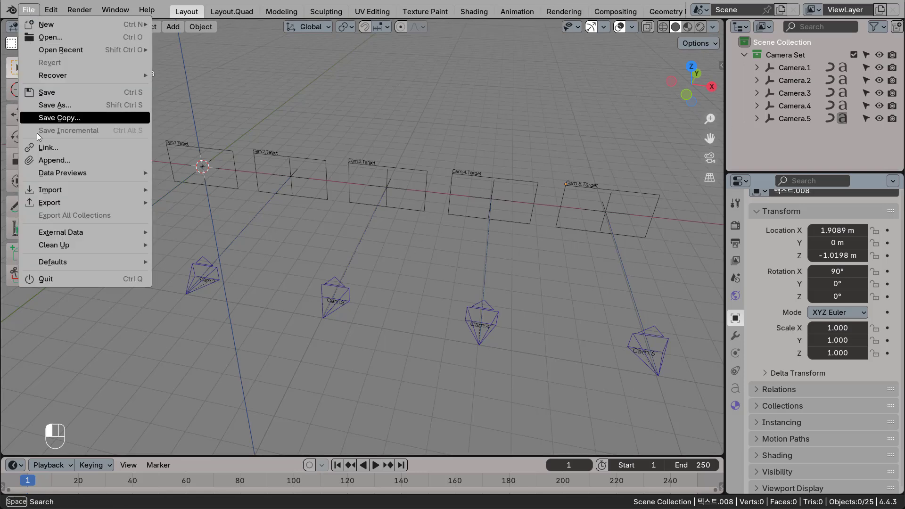
left_click(45, 93)
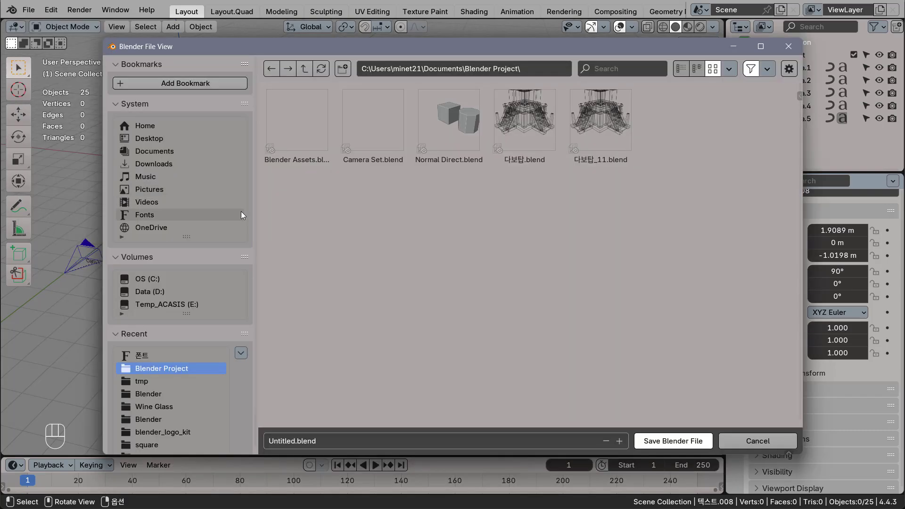
left_click(298, 160)
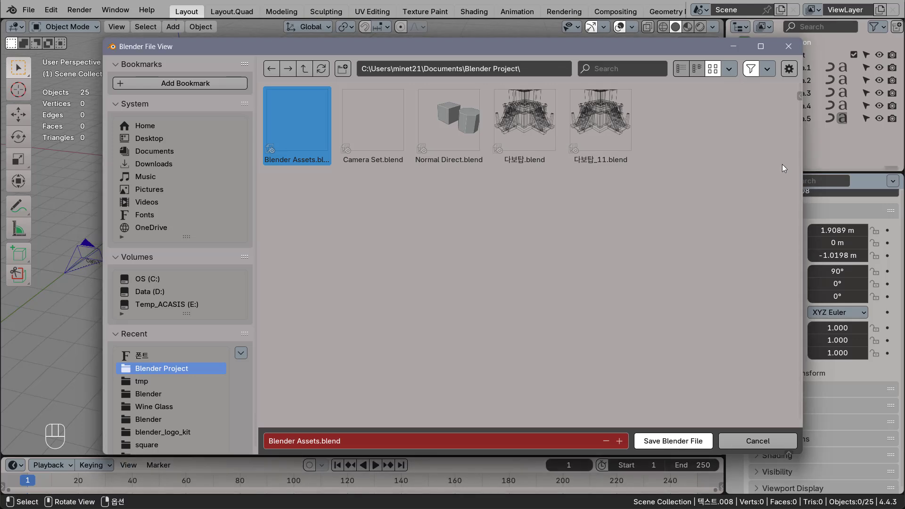
left_click(788, 47)
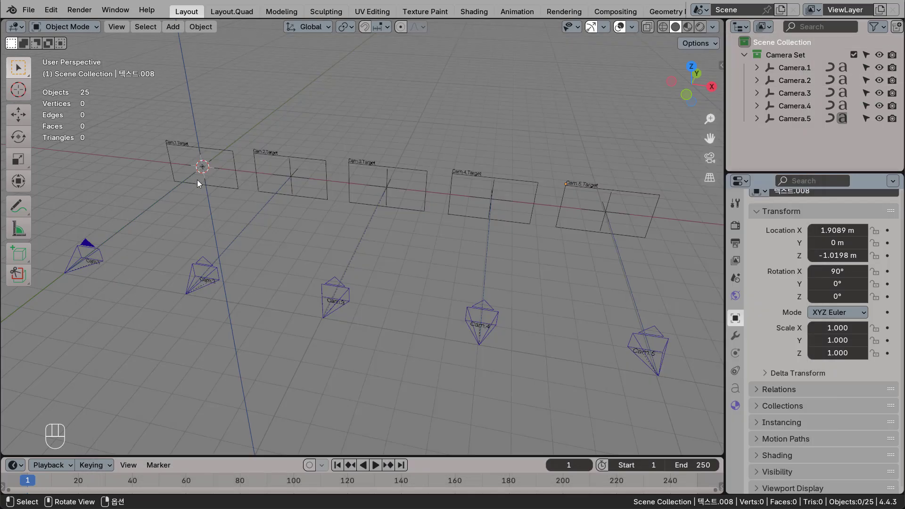
Start a new General file without saving the current scene.
left_click(28, 10)
mouse_move(46, 24)
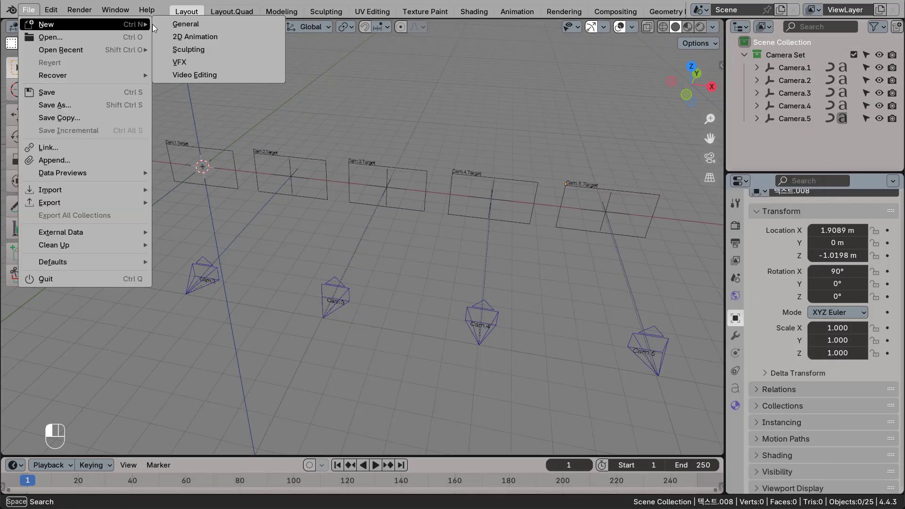
left_click(186, 23)
left_click(476, 279)
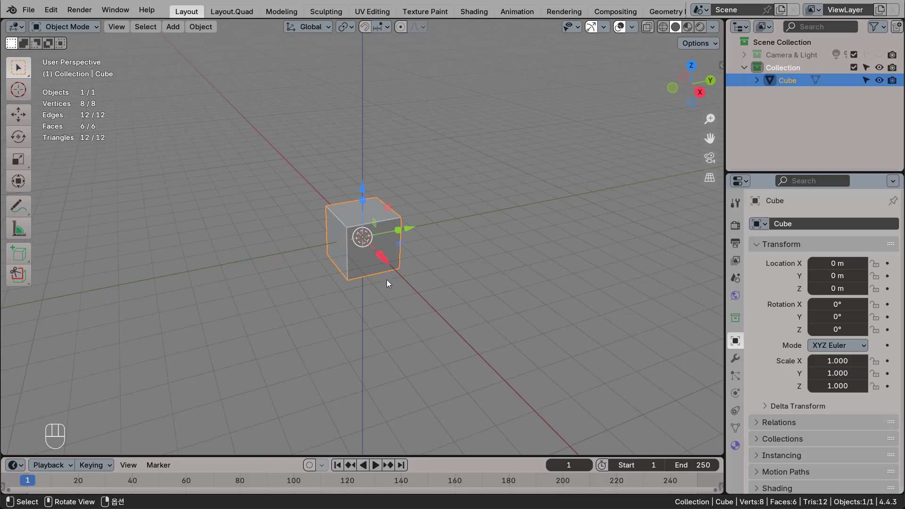
Delete the default cube and add a Monkey mesh at the world origin in its place.
left_click(392, 257)
key("Delete")
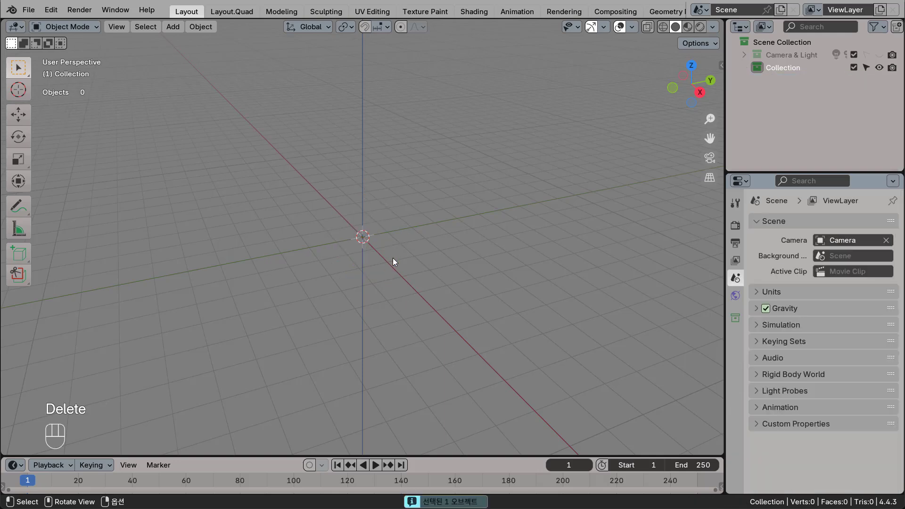
left_click(174, 27)
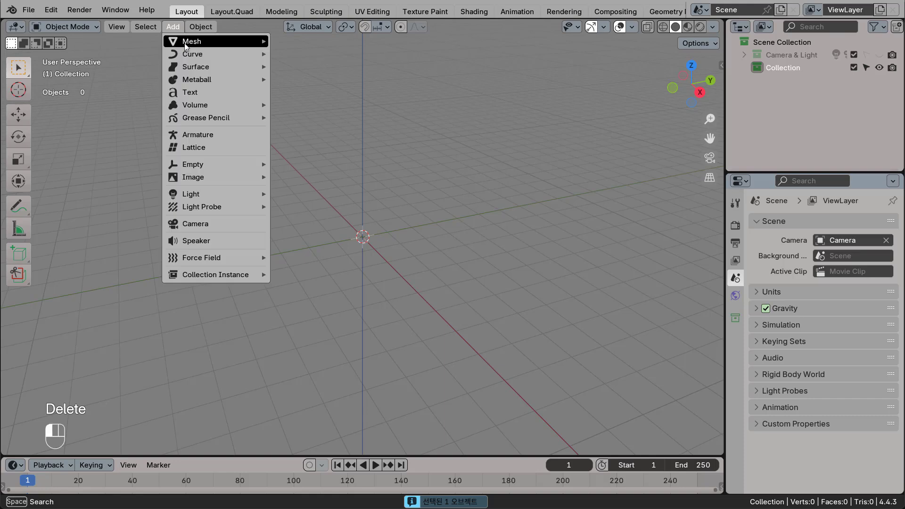
mouse_move(185, 45)
left_click(306, 160)
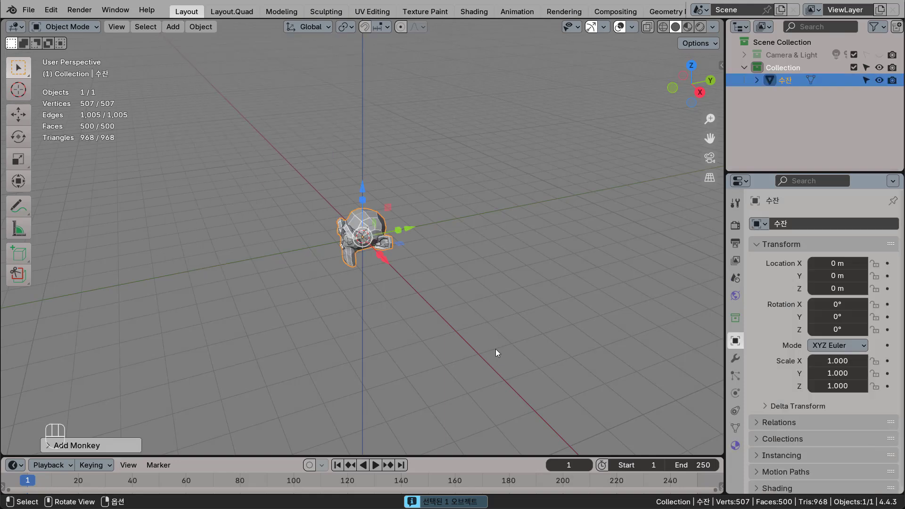
middle_click_drag(496, 352, 350, 278)
scroll(351, 278, "up", 4)
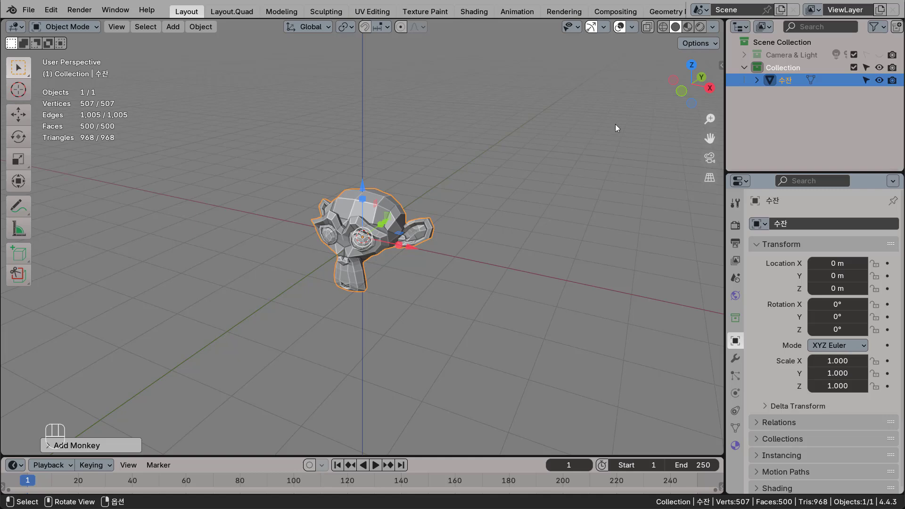
Expand the Camera & Light collection and make it visible and selectable in the viewport.
left_click(745, 55)
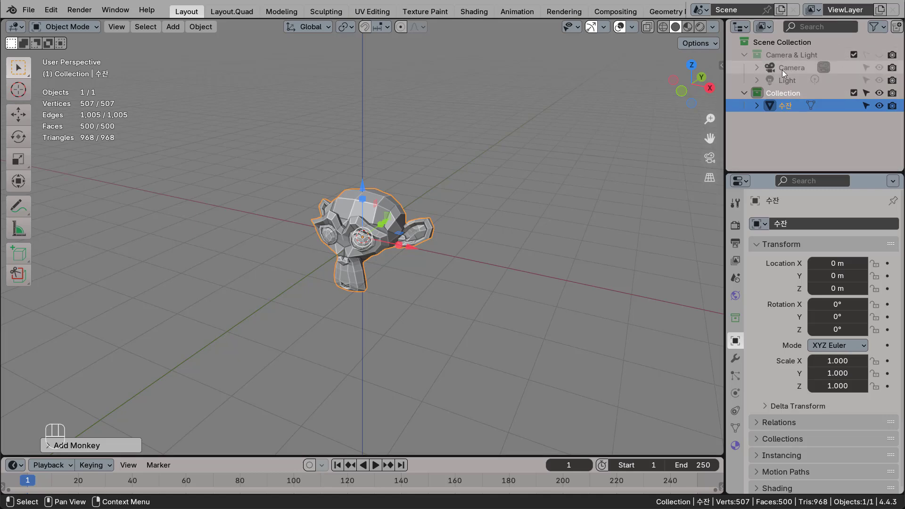
left_click(879, 56)
left_click(867, 55)
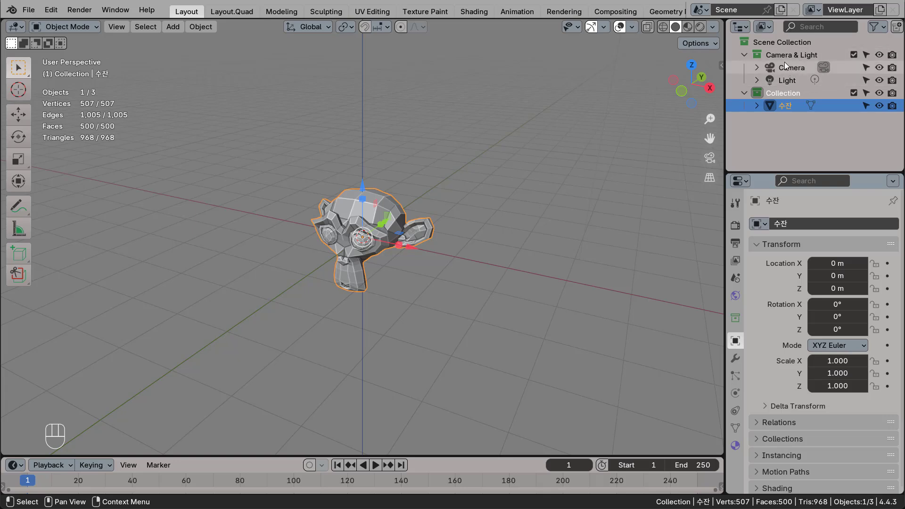
Append the Camera Set collection from Blender Assets.blend in the Blender Project folder into the Scene Collection.
left_click(775, 43)
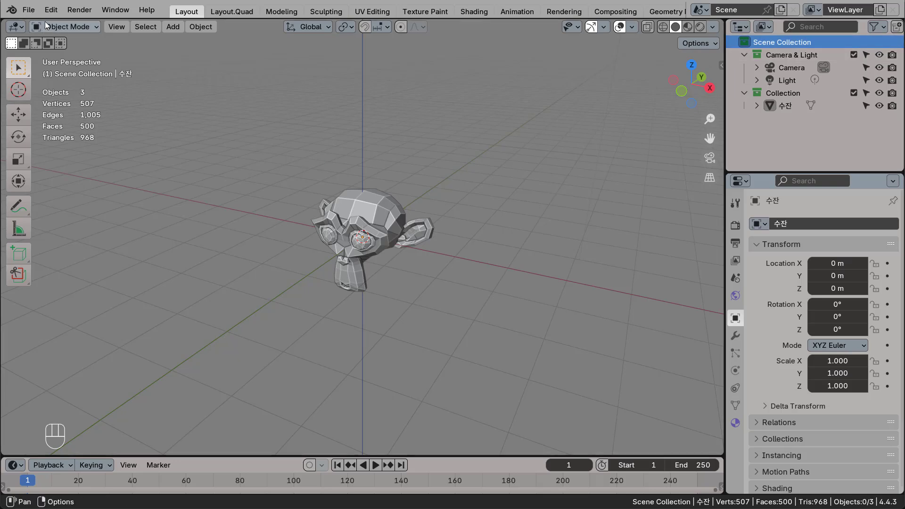
left_click(31, 11)
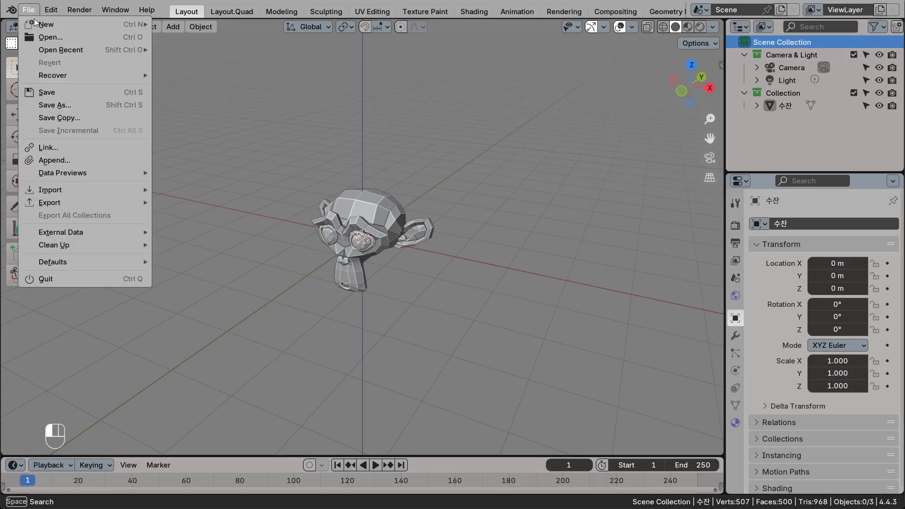
left_click(55, 161)
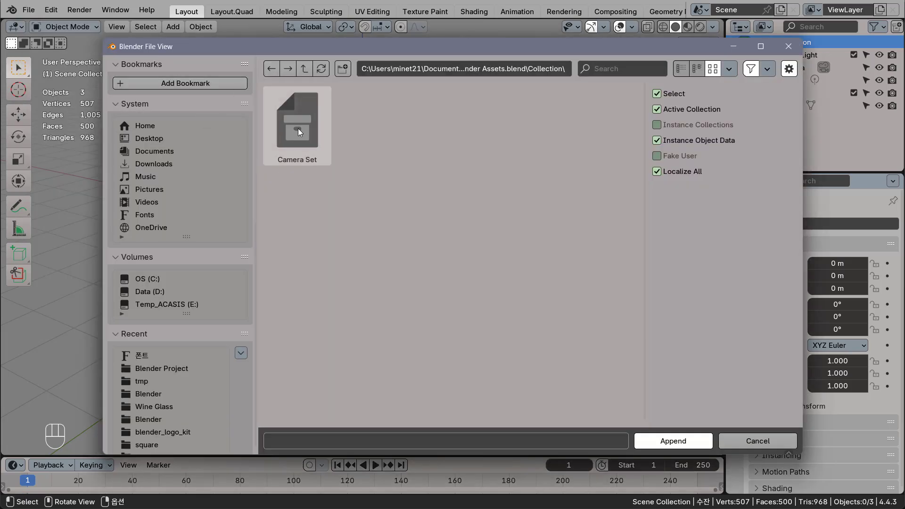
left_click(301, 69)
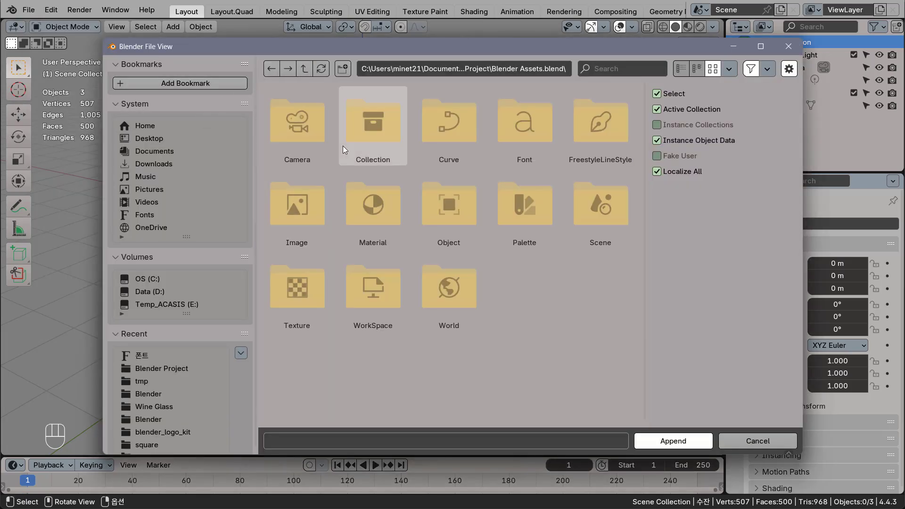
left_click(304, 71)
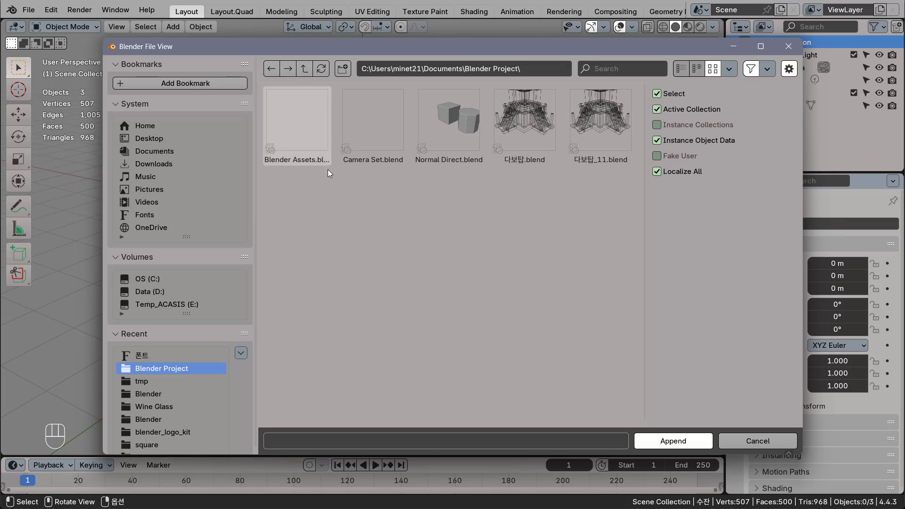
left_click(299, 141)
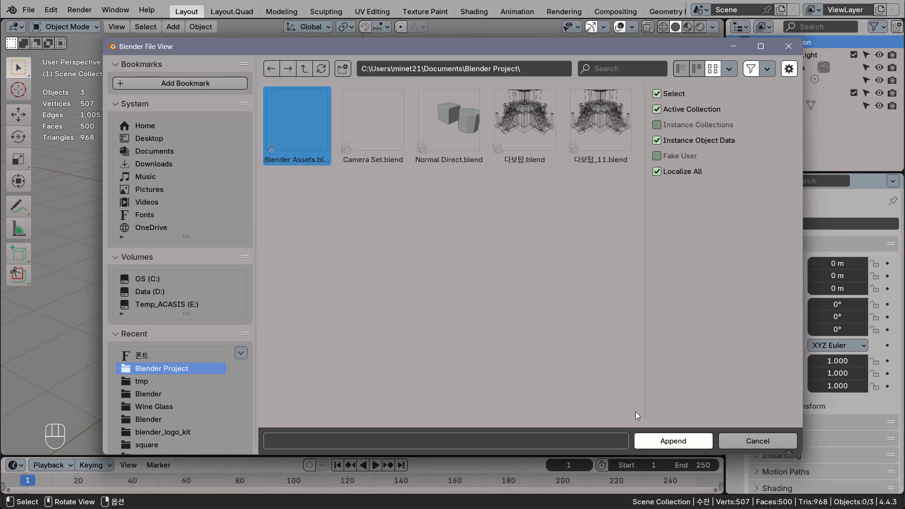
left_click(674, 442)
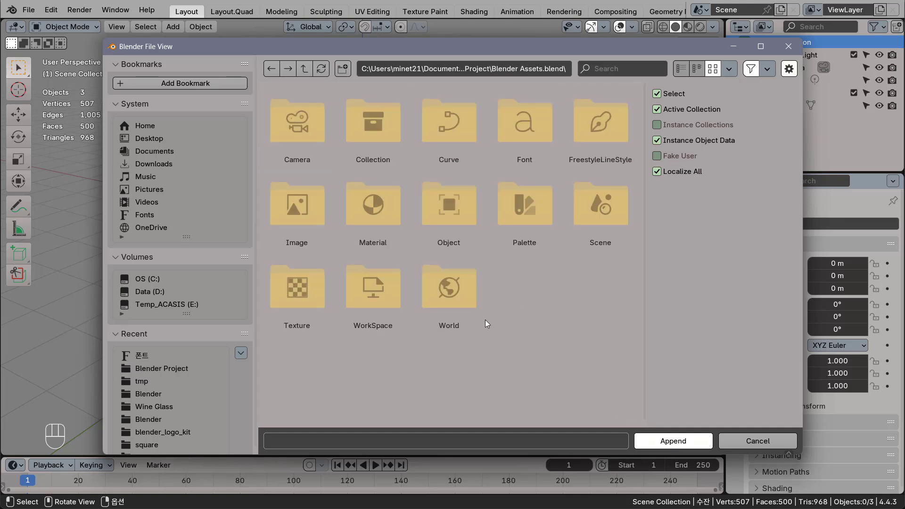
double_click(368, 128)
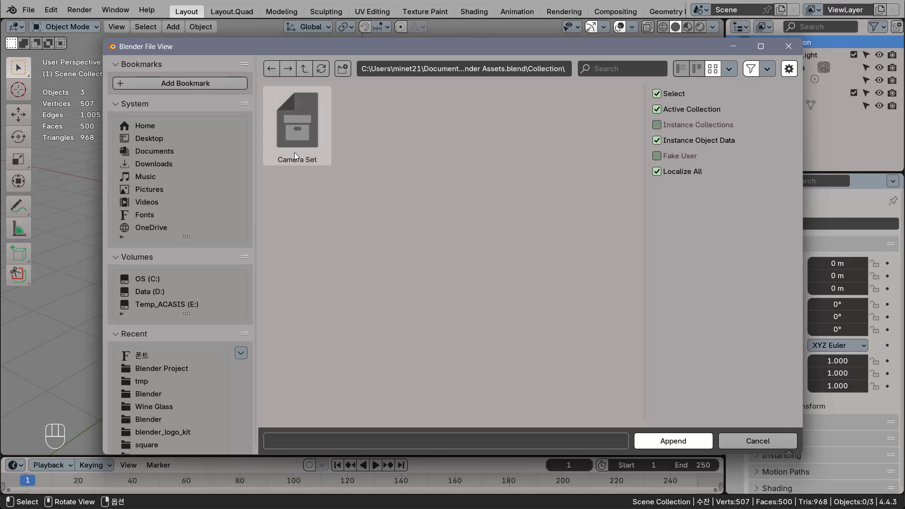
left_click(299, 123)
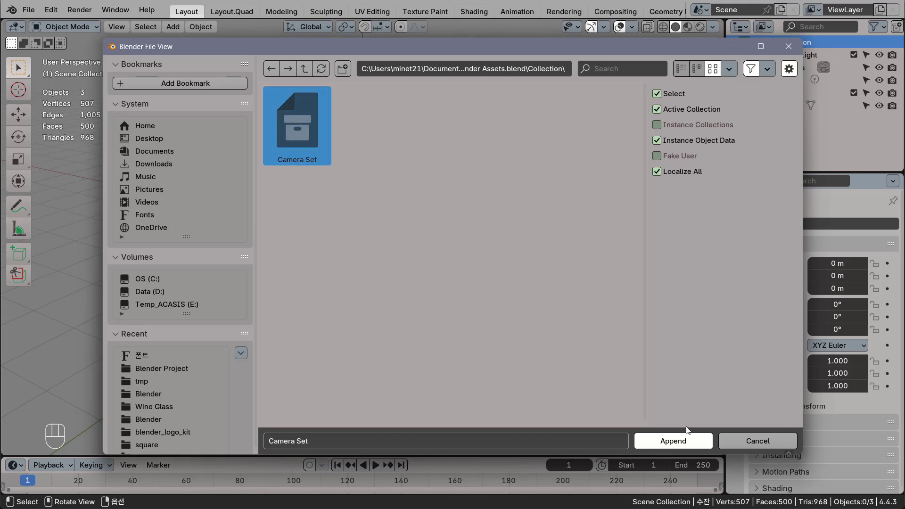
left_click(678, 445)
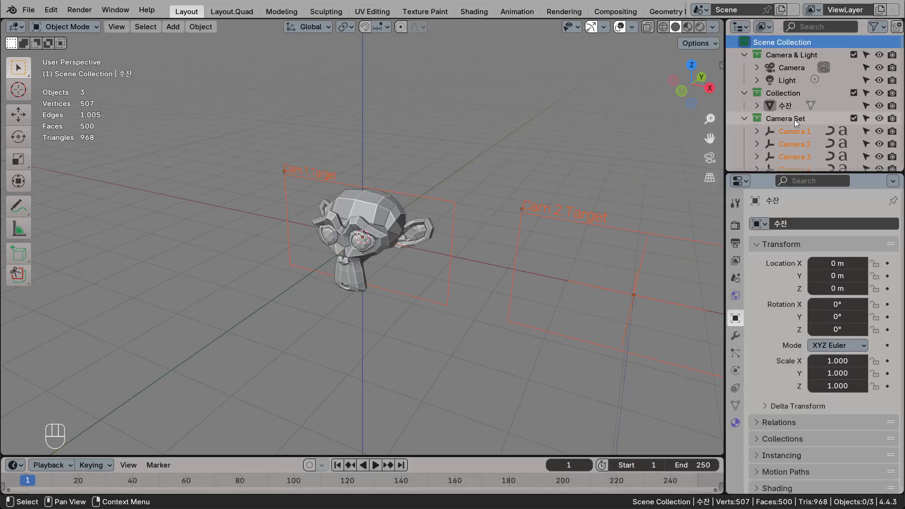
Hide the Camera.4 and Camera.5 rigs of the Camera Set collection, including their children, in the viewport.
scroll(445, 248, "down", 4)
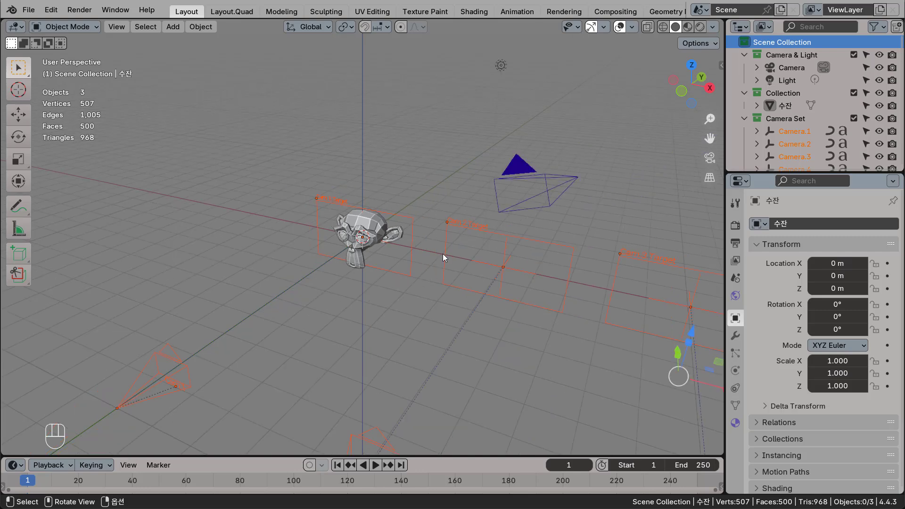
middle_click_drag(437, 271, 409, 218, "shift")
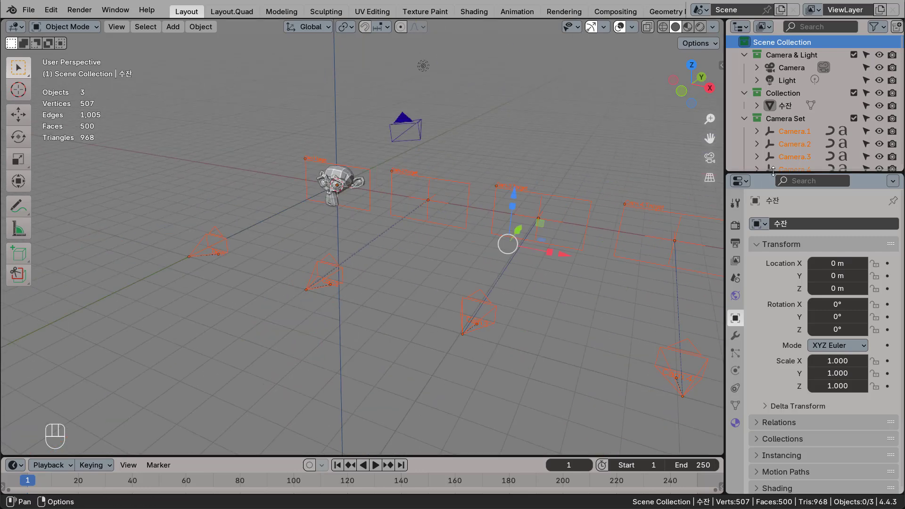
left_click(787, 121)
scroll(791, 125, "down", 2)
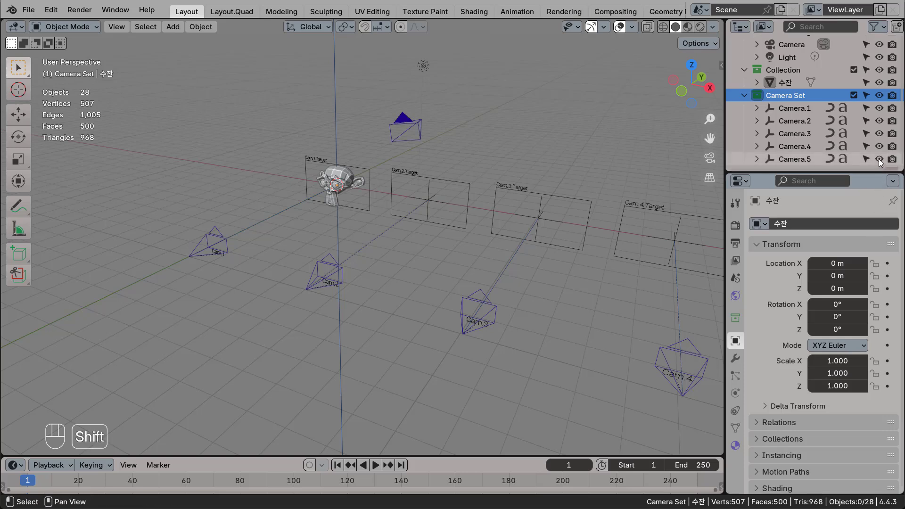
left_click_drag(880, 160, 882, 147, "shift")
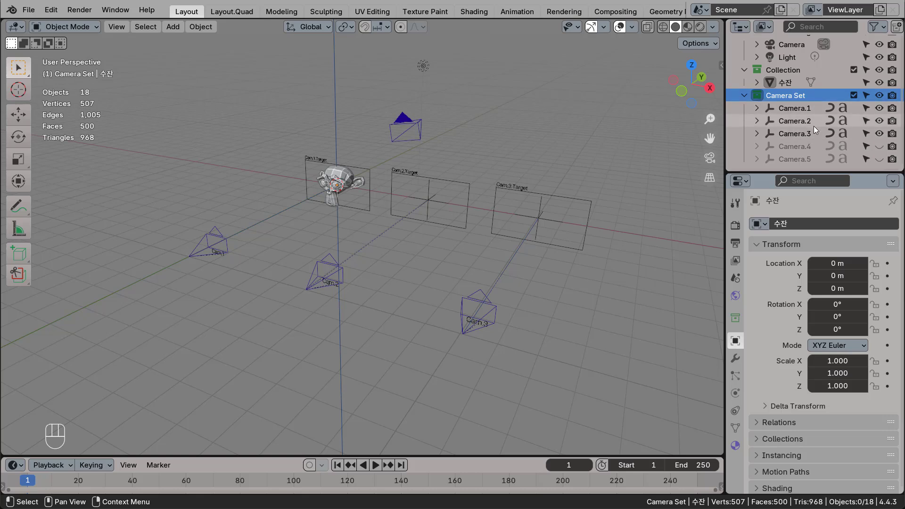
Delete the default Camera and Light objects together with their Camera & Light collection.
scroll(810, 114, "up", 2)
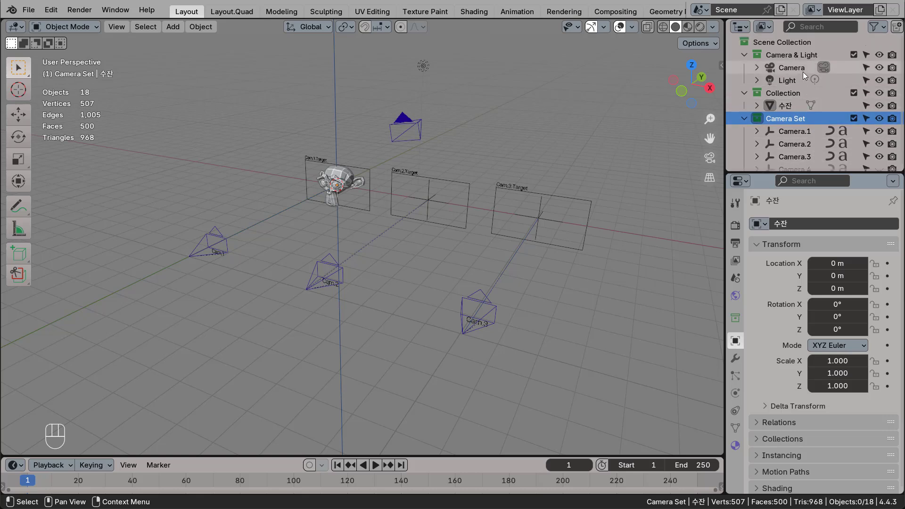
left_click(802, 70)
key("Delete")
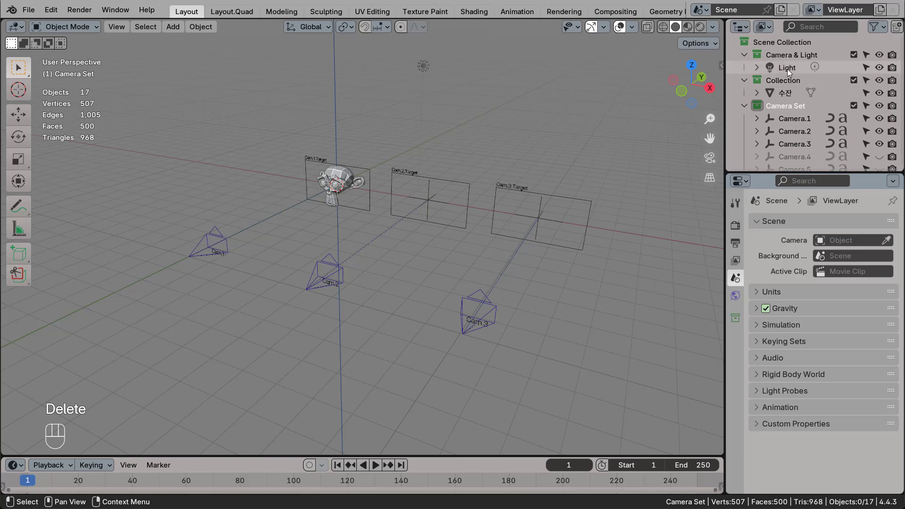
left_click(787, 69)
key("Delete")
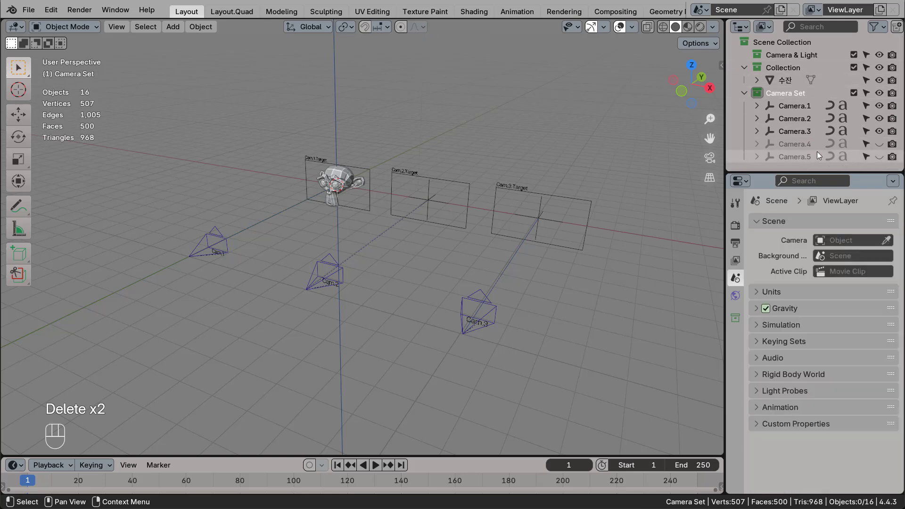
left_click(808, 54)
key("Delete")
Clear the locations of the Camera.2 and Camera.3 rigs so both sit at the world origin with Camera.1.
left_click(787, 93)
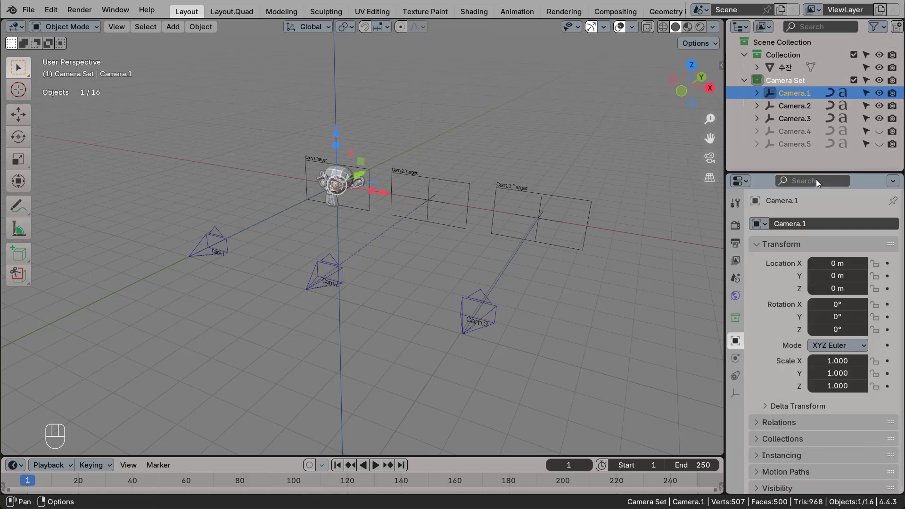
left_click(792, 104)
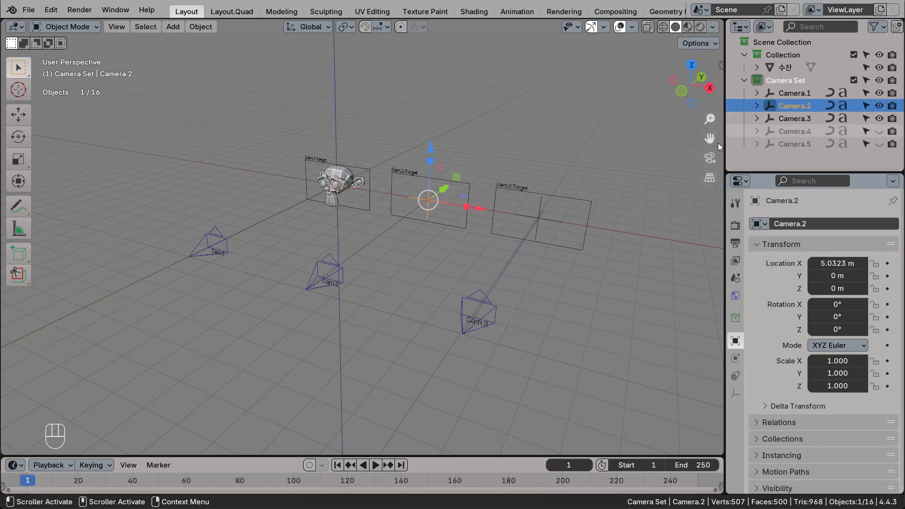
key("alt+g")
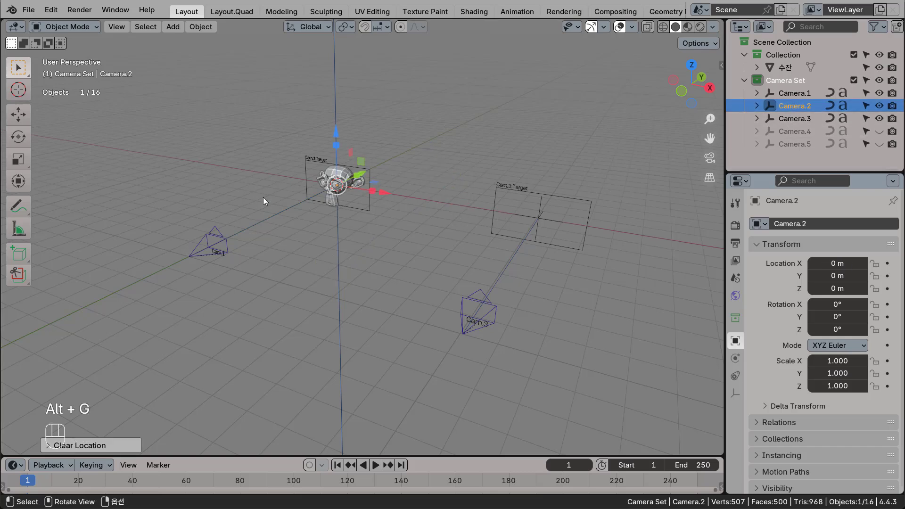
left_click(785, 119)
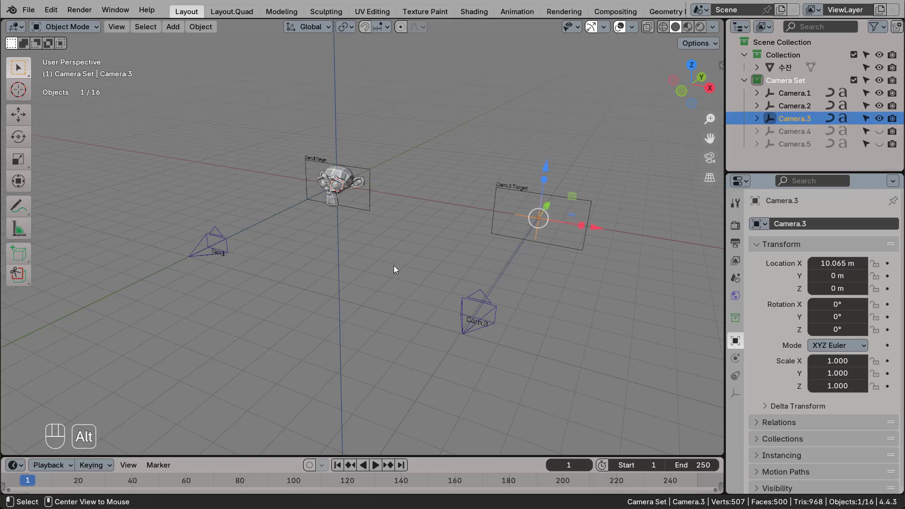
key("alt+g")
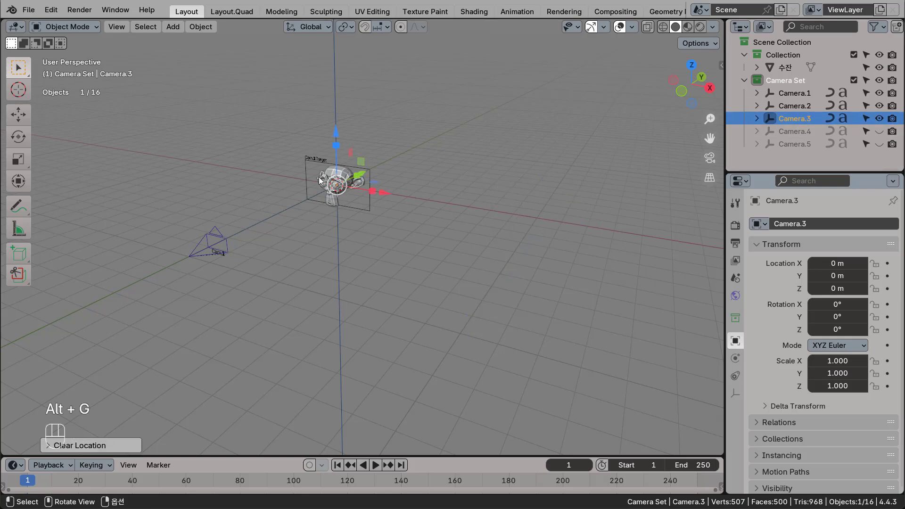
Expand the Camera.1, Camera.2 and Camera.3 rigs and move Cam.1 to about X 4.18 m, Y -7.60 m, Z 2.98 m.
left_click(757, 92)
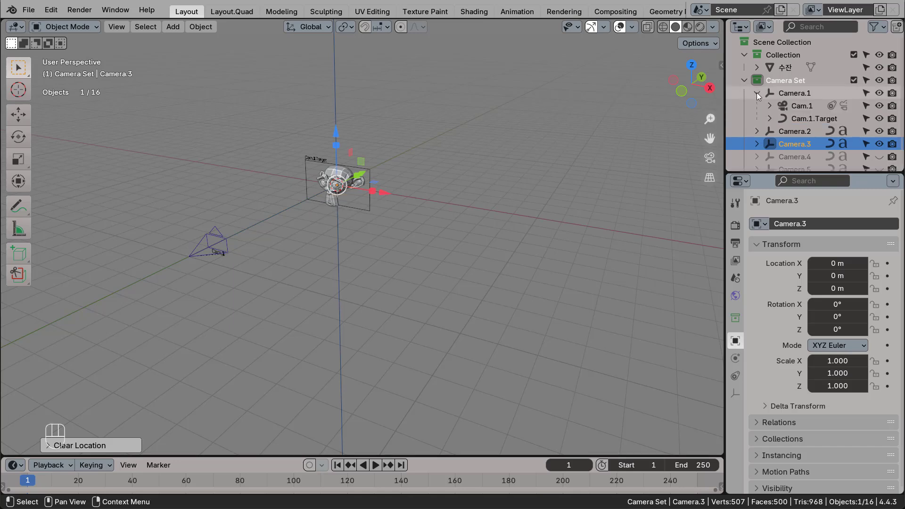
left_click(757, 131)
left_click(757, 133)
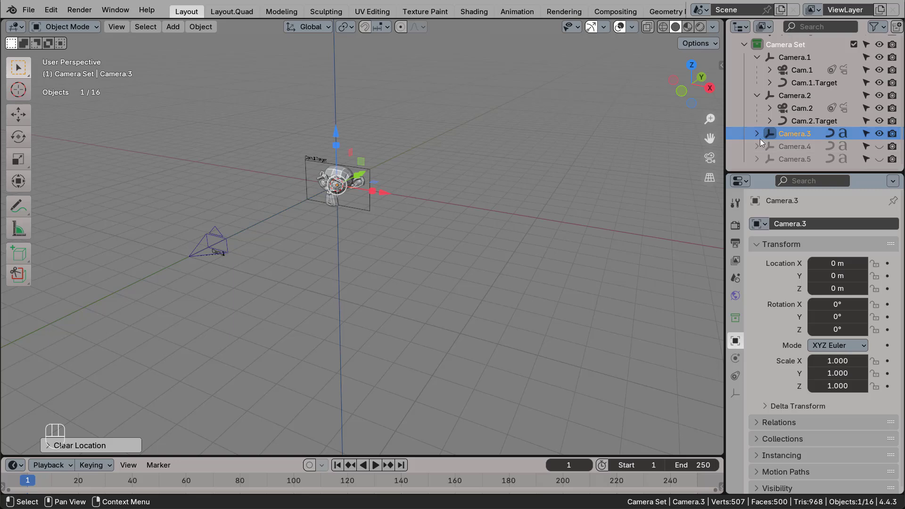
left_click(804, 70)
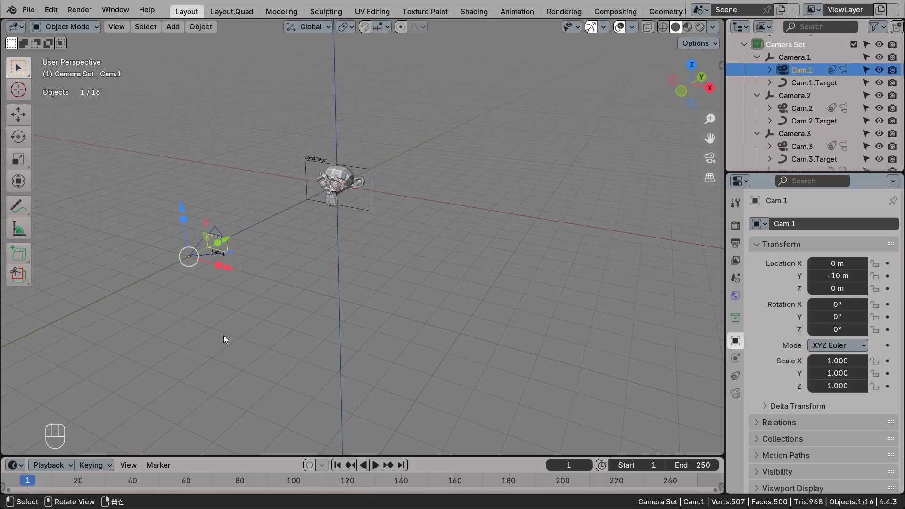
middle_click_drag(307, 320, 293, 274)
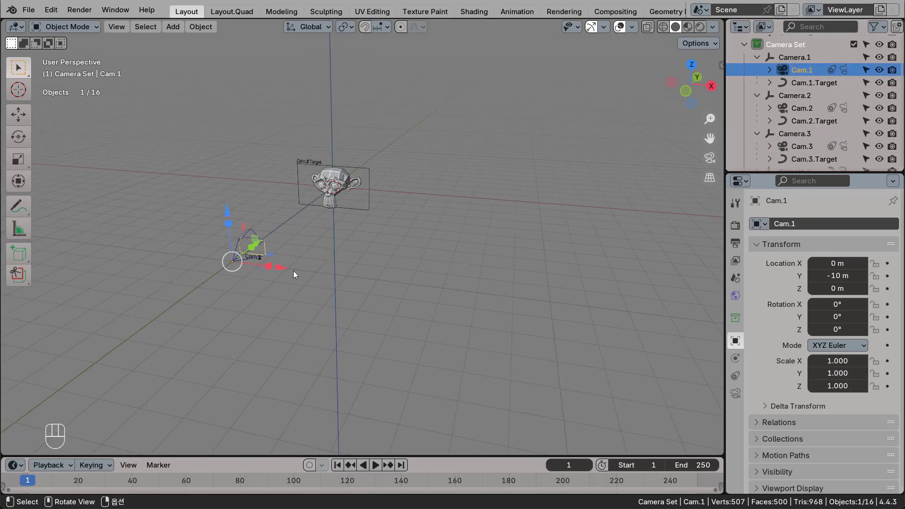
left_click_drag(249, 255, 390, 161)
Move Cam.2 away from Cam.3 toward the positive X side of the monkey.
left_click(803, 108)
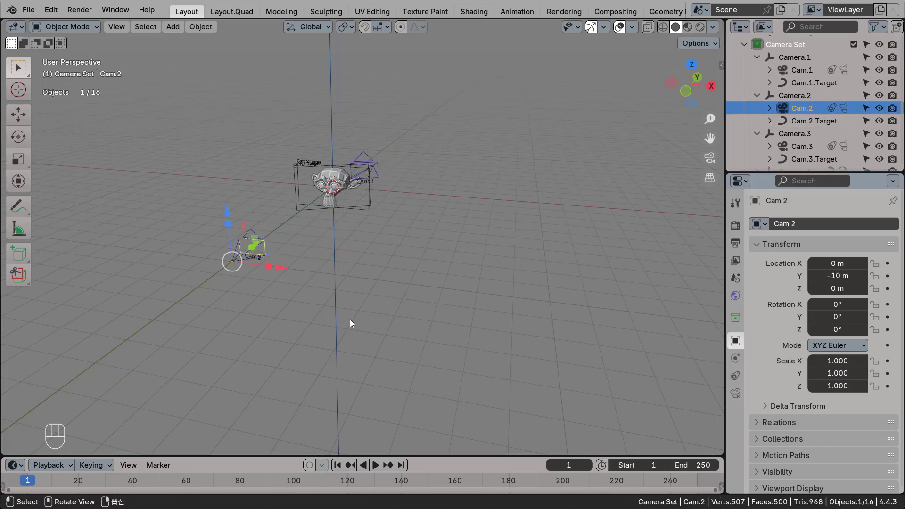
middle_click_drag(350, 319, 425, 335, "shift")
scroll(378, 253, "up", 3)
middle_click_drag(398, 273, 360, 264, "shift")
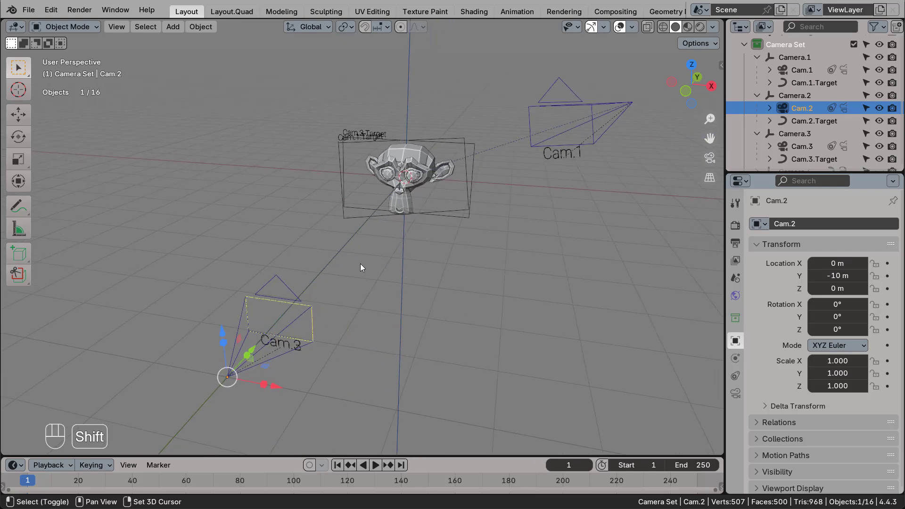
Move Cam.3 below the monkey to about X -3.79 m, Y -6.73 m, Z -4.83 m.
left_click(802, 147)
middle_click_drag(506, 251, 540, 230)
key("g")
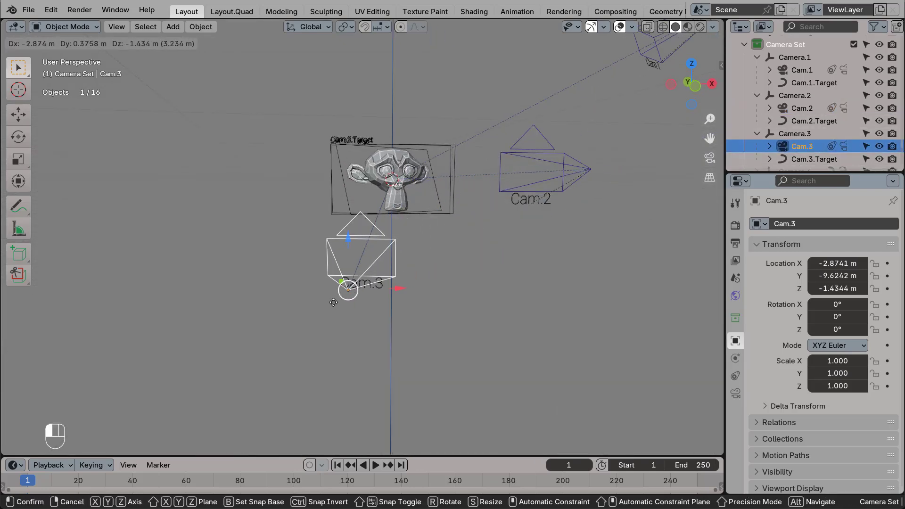
left_click(281, 385)
middle_click_drag(350, 307, 541, 227)
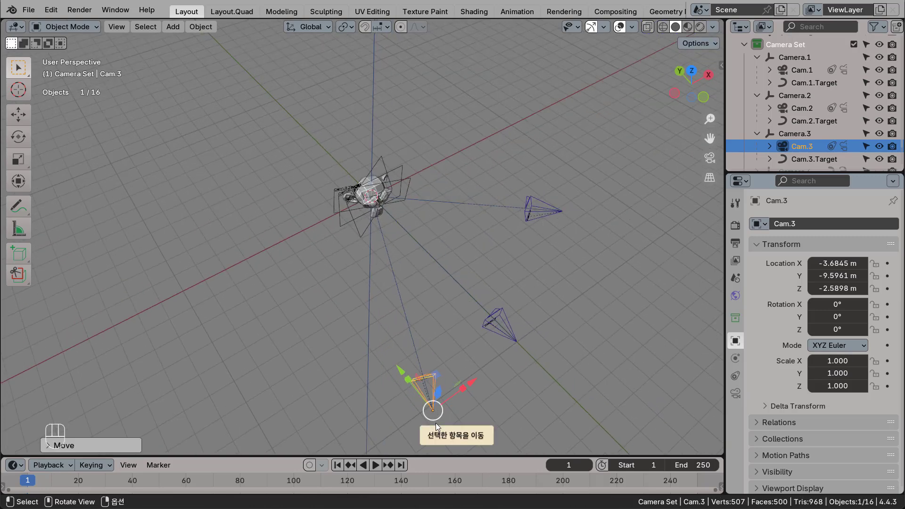
left_click_drag(431, 411, 403, 324)
middle_click_drag(428, 279, 422, 225)
left_click_drag(399, 219, 390, 328)
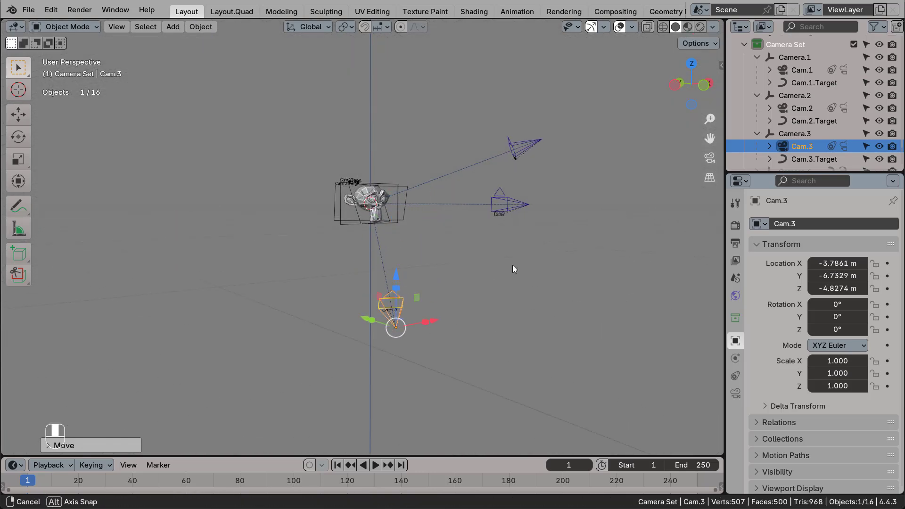
Reposition Cam.2 farther in front of the monkey, at about X 1.66 m, Y -13.06 m, Z -0.91 m.
middle_click_drag(513, 265, 526, 242)
left_click(525, 236)
left_click_drag(556, 258, 639, 282)
middle_click_drag(498, 279, 263, 177)
scroll(407, 248, "up", 2)
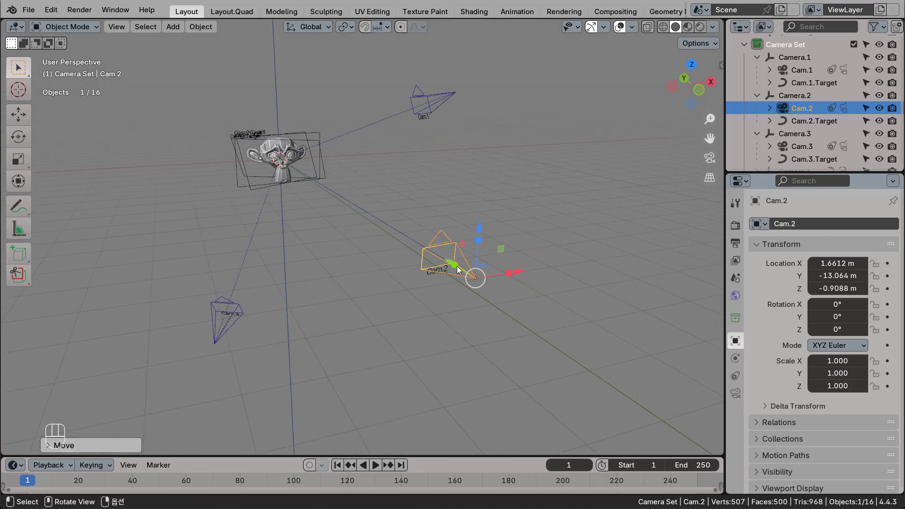
Set Cam.2 and Cam.1 in turn as the active camera to check each one's framing of the monkey.
key("ctrl")
key("ctrl+KP_0")
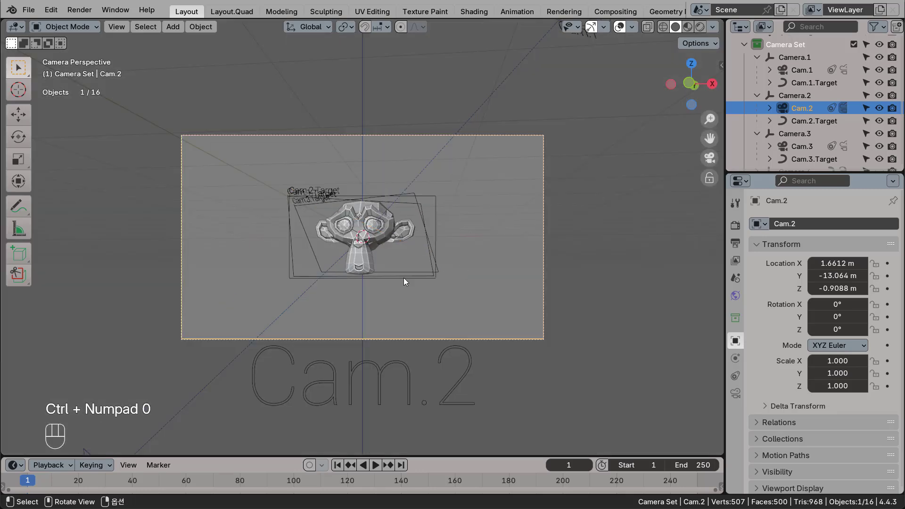
middle_click_drag(497, 222, 449, 180)
left_click(420, 151)
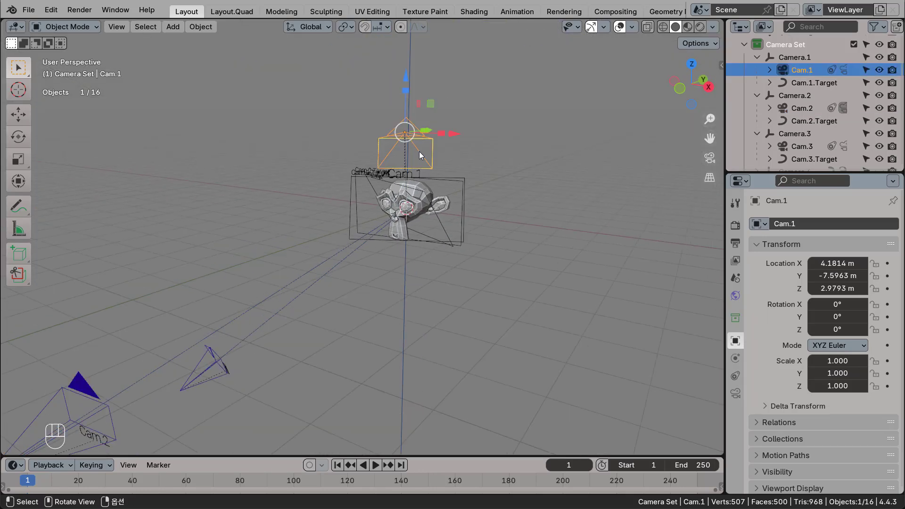
key("ctrl+KP_0")
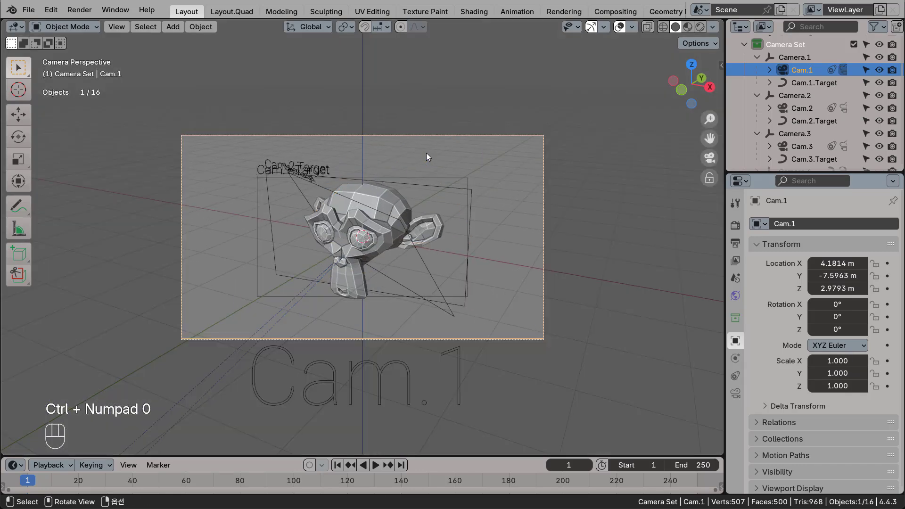
middle_click_drag(371, 248, 332, 288)
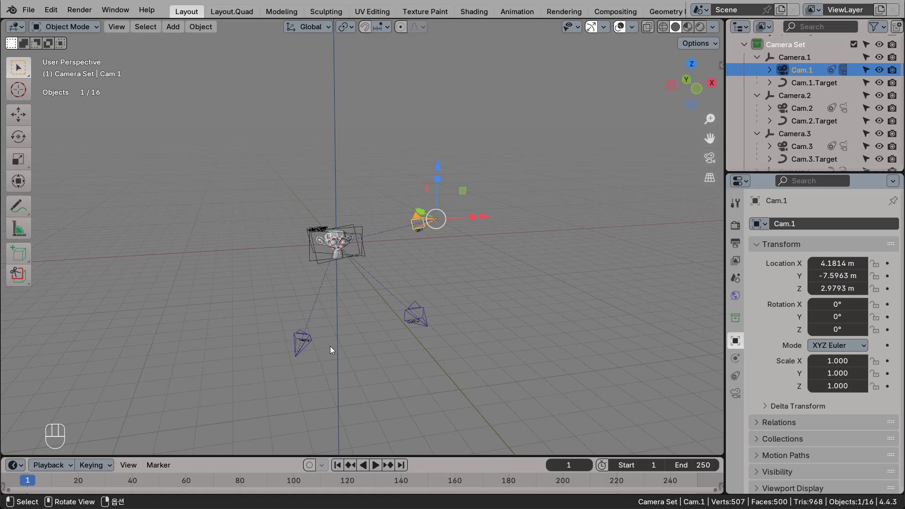
Make Cam.3 the active camera and scale Cam.3.Target to about 1.682 so its frame fills the camera view.
left_click(306, 340)
key("ctrl+KP_0")
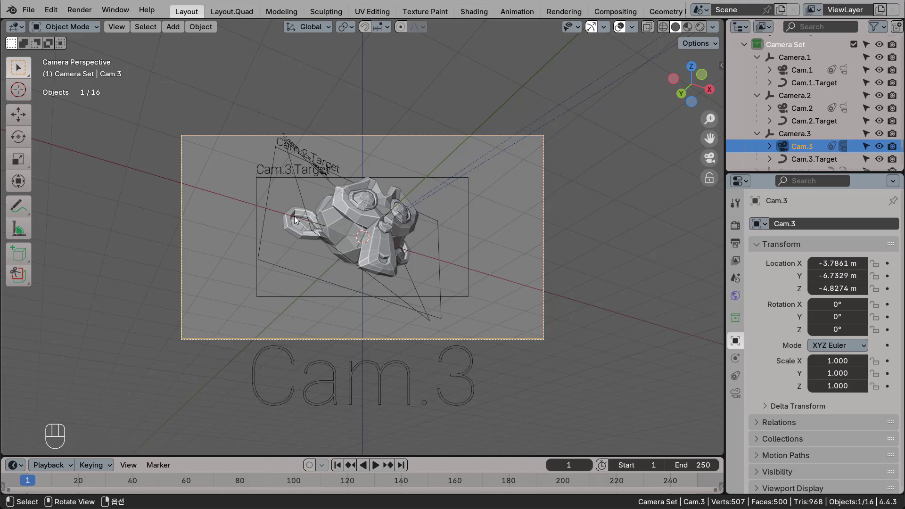
left_click(469, 183)
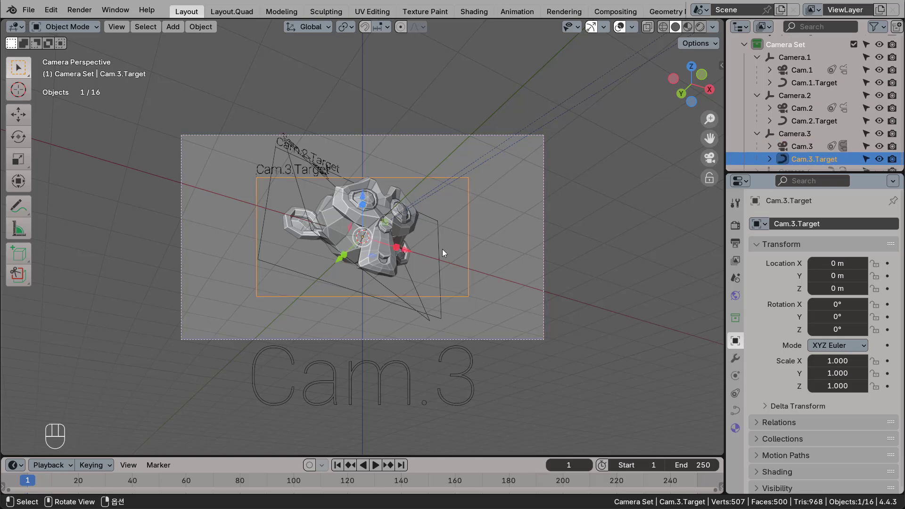
key("s")
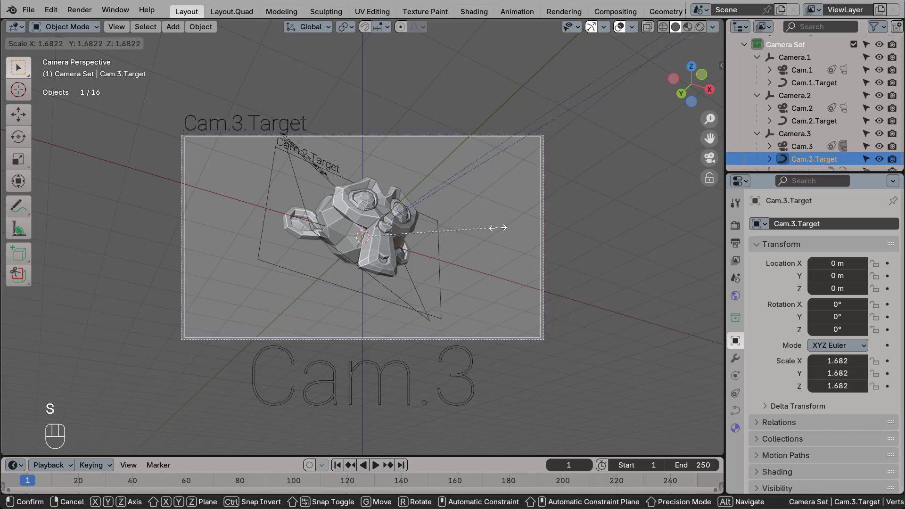
left_click(488, 245)
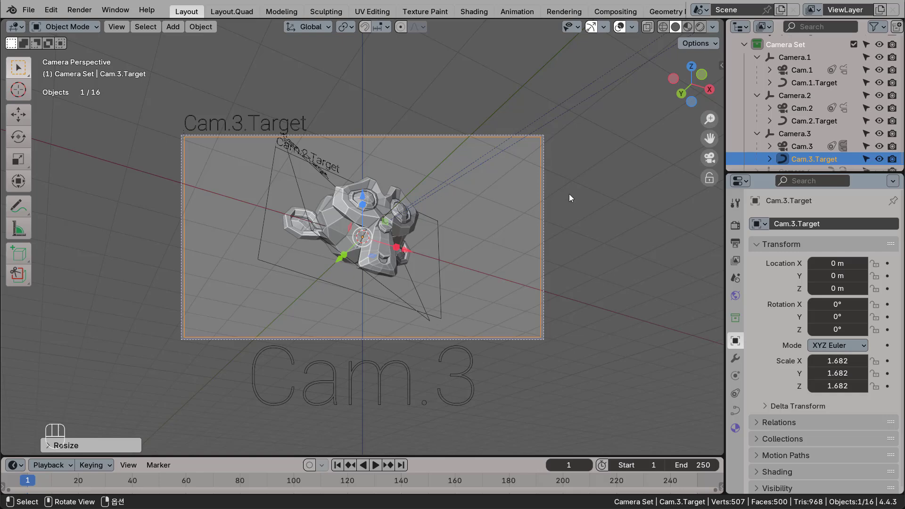
Make Cam.2 the active camera and scale Cam.2.Target to about 2.404 to nearly match the camera frame.
left_click(802, 108)
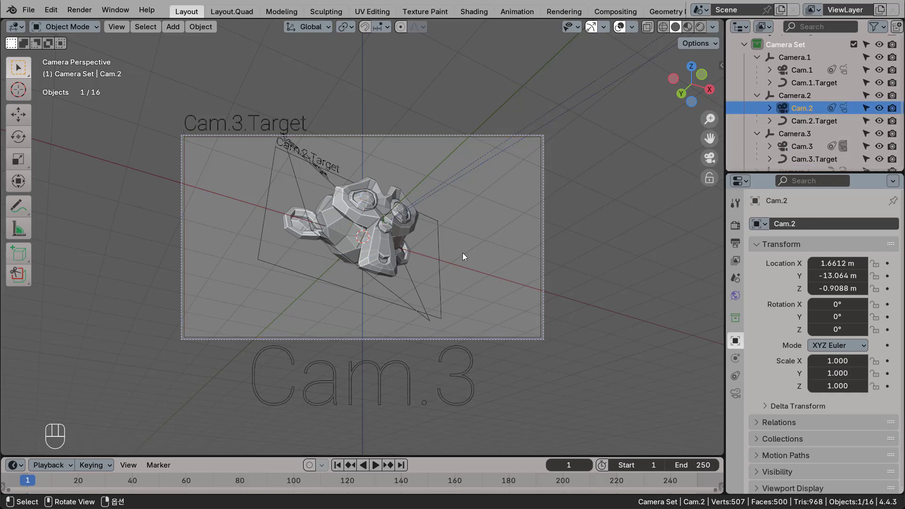
key("ctrl+KP_0")
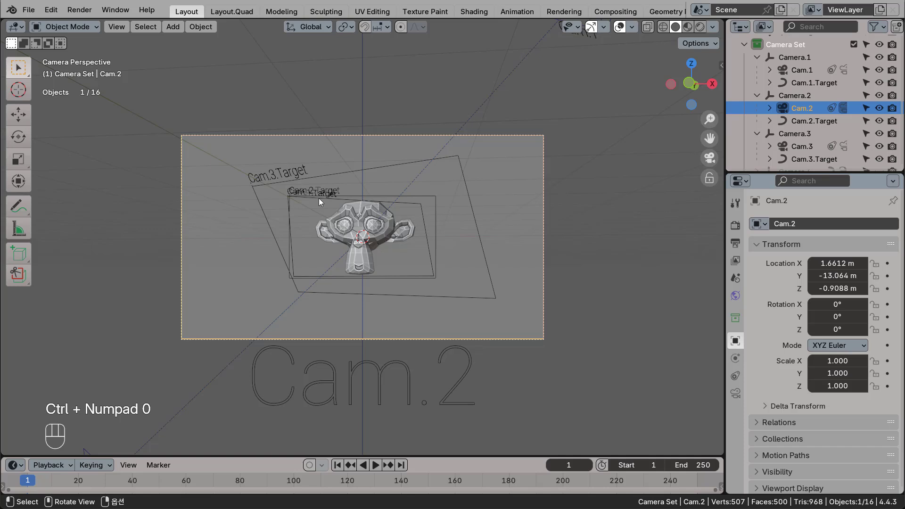
left_click(436, 197)
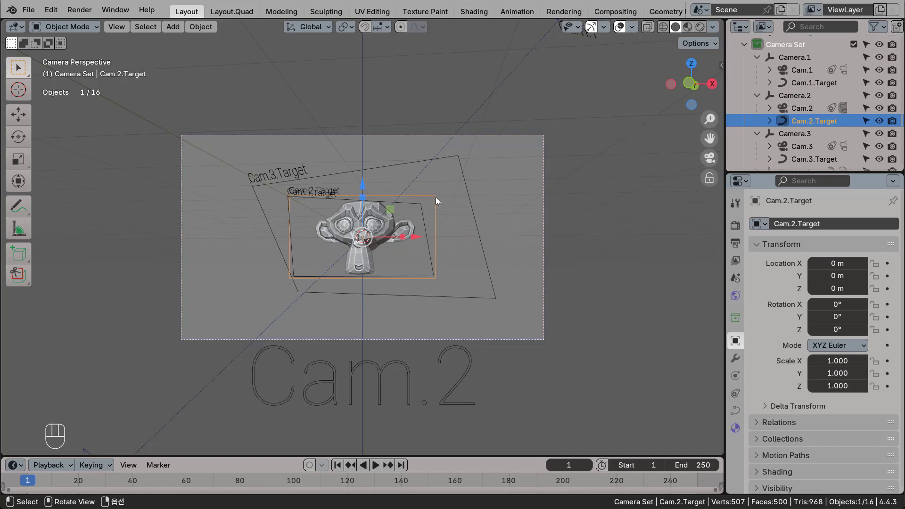
key("s")
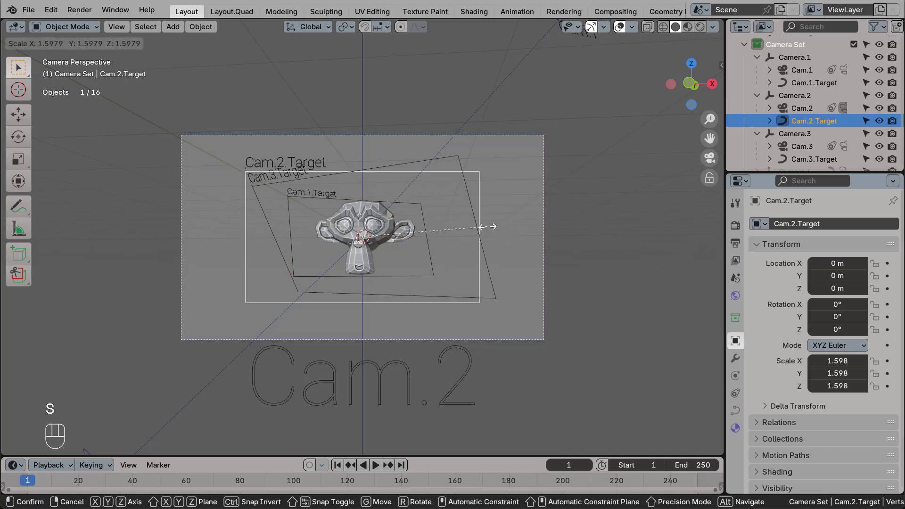
left_click(550, 213)
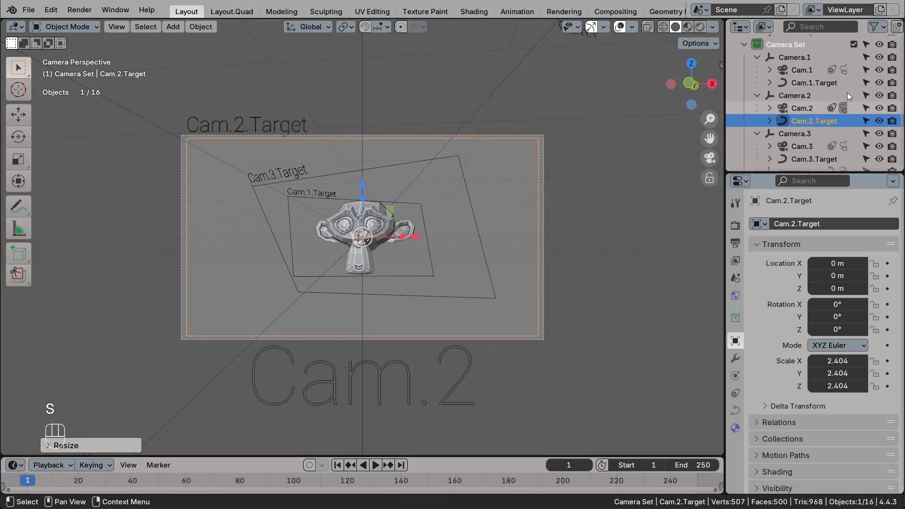
Make Cam.1 the active camera and scale Cam.1.Target to about 1.633 to nearly match the camera frame.
left_click(804, 72)
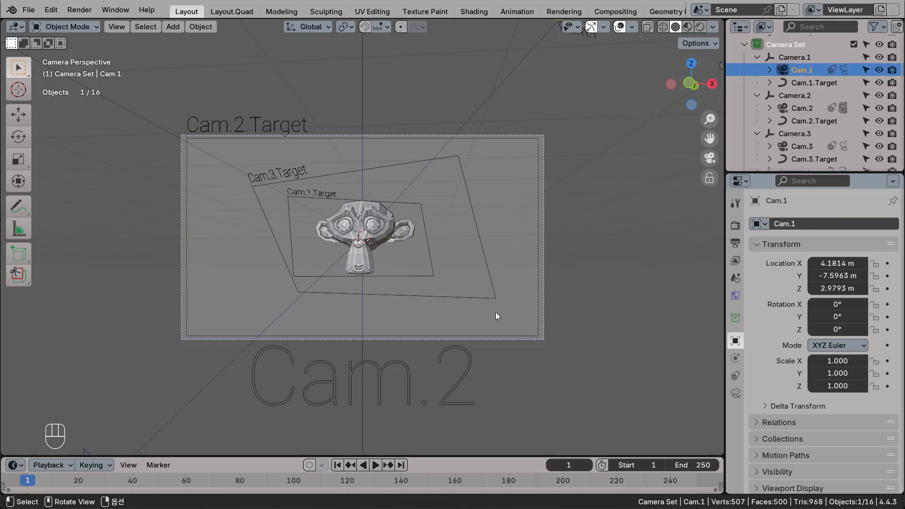
key("ctrl+KP_0")
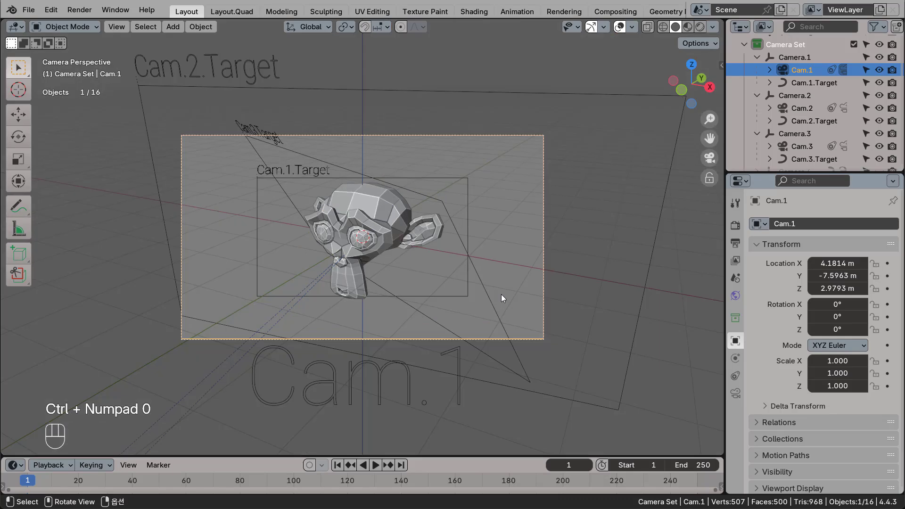
left_click(467, 180)
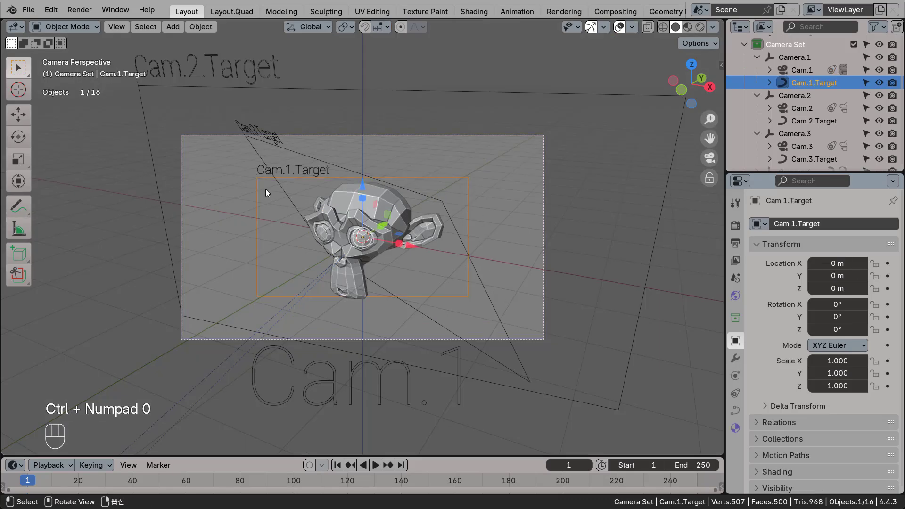
key("s")
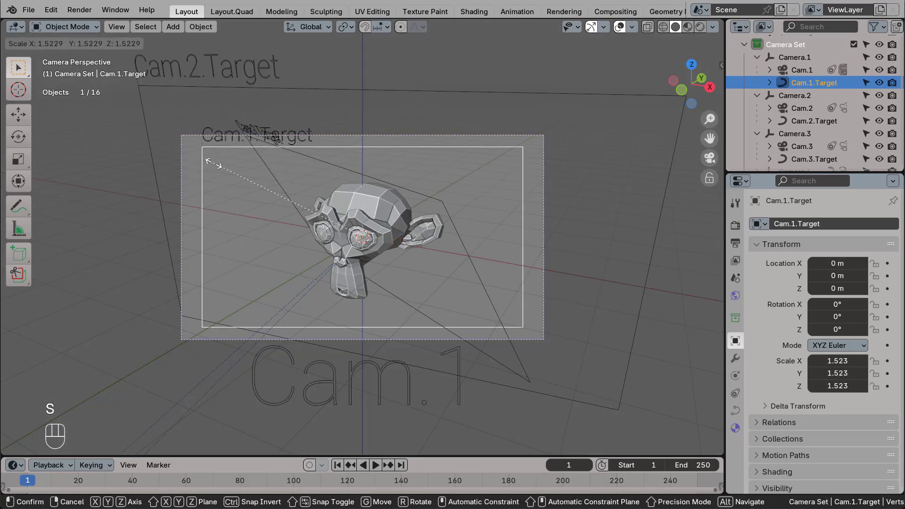
left_click(203, 160)
Inspect the scaled target frames around the monkey from outside the camera view, selecting the Cam.2 target label, Cam.1.Target and Cam.3.Target.
middle_click_drag(524, 196, 491, 237)
scroll(485, 231, "down", 5)
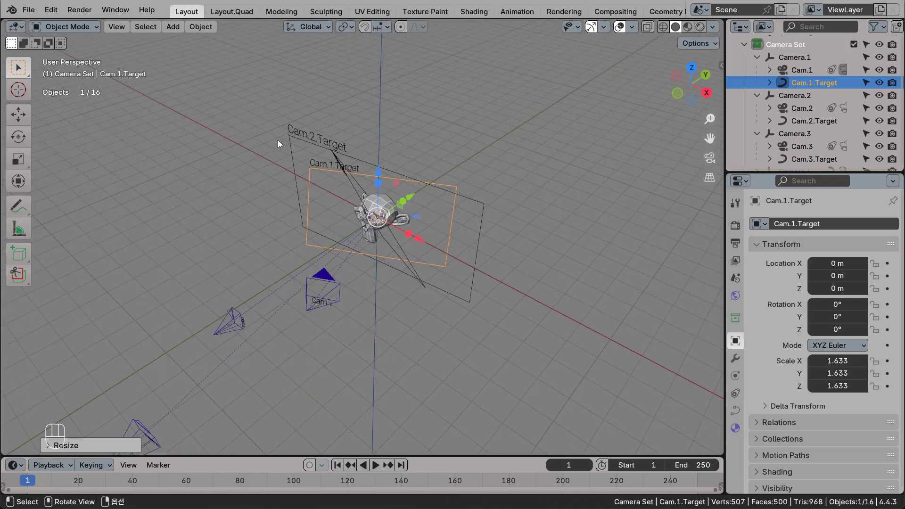
left_click(301, 135)
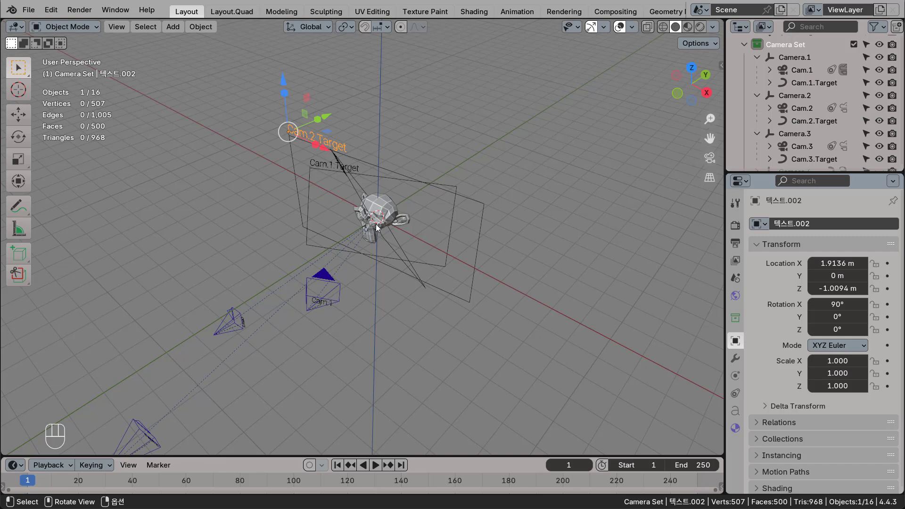
left_click(397, 179)
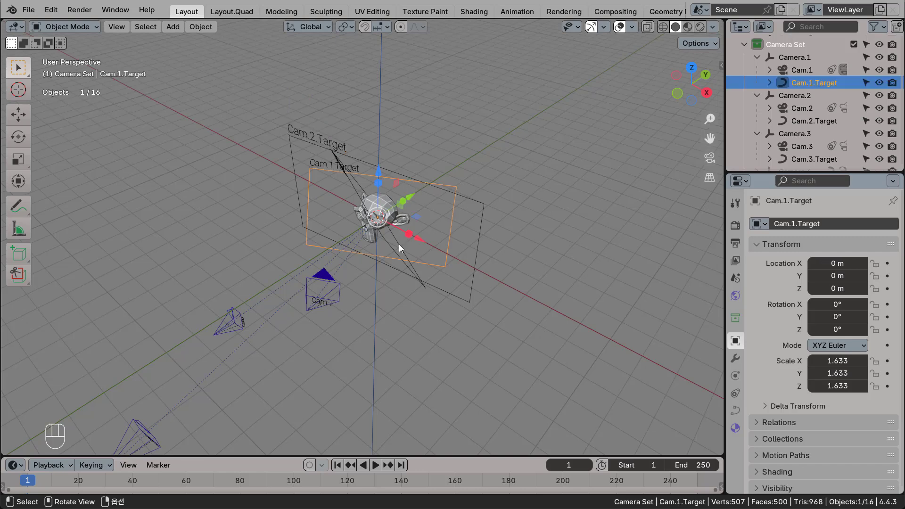
middle_click_drag(399, 244, 432, 228)
left_click(399, 248)
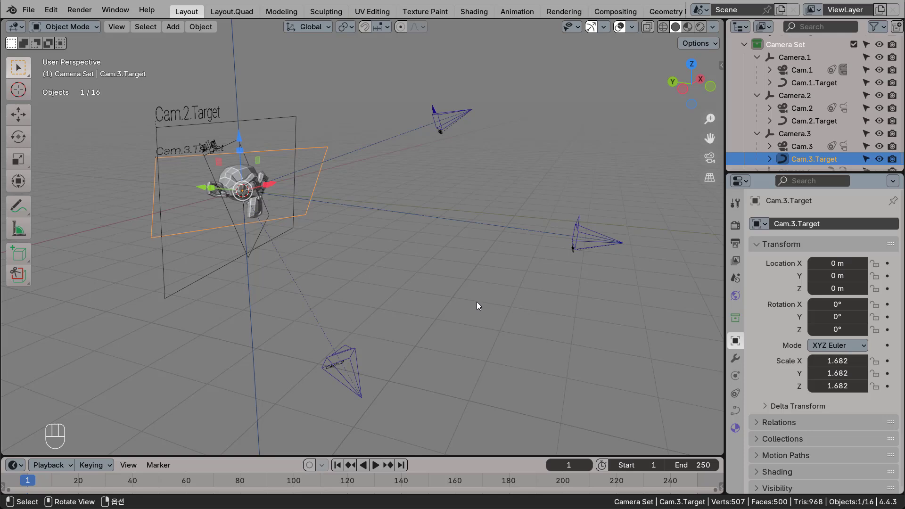